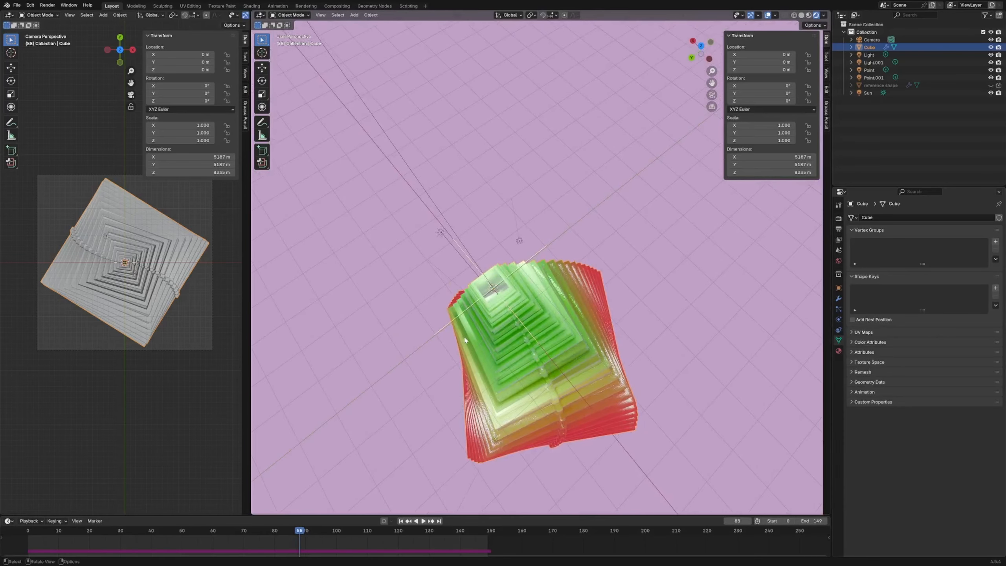
middle_click_drag(465, 339, 562, 335)
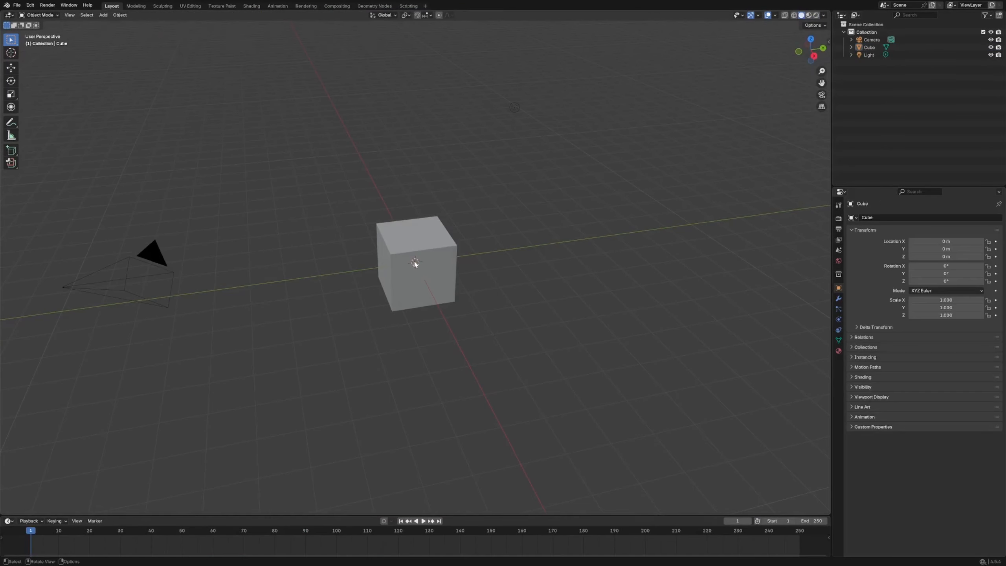
Create a new Geometry Nodes tree on the default cube
left_click(435, 242)
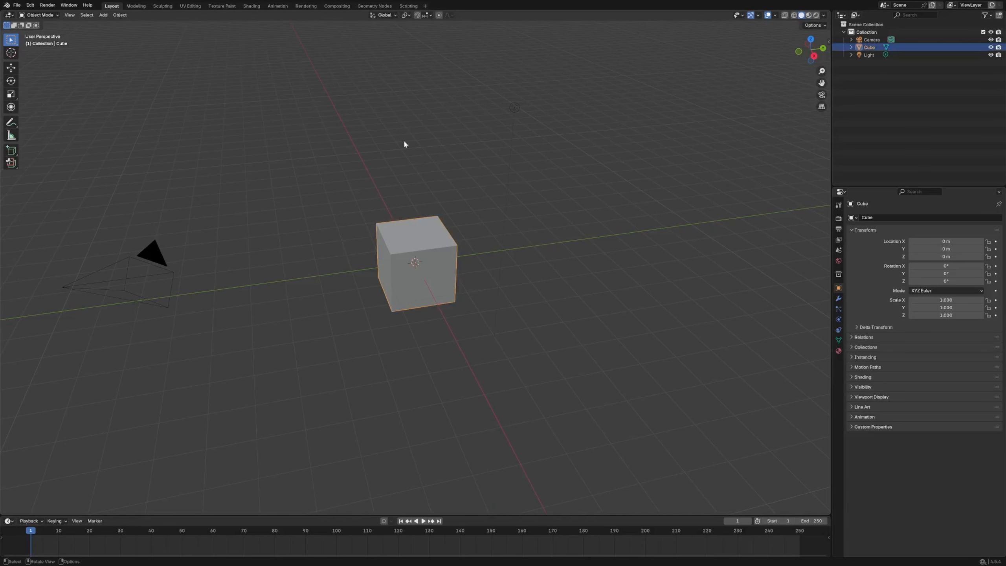
left_click(374, 6)
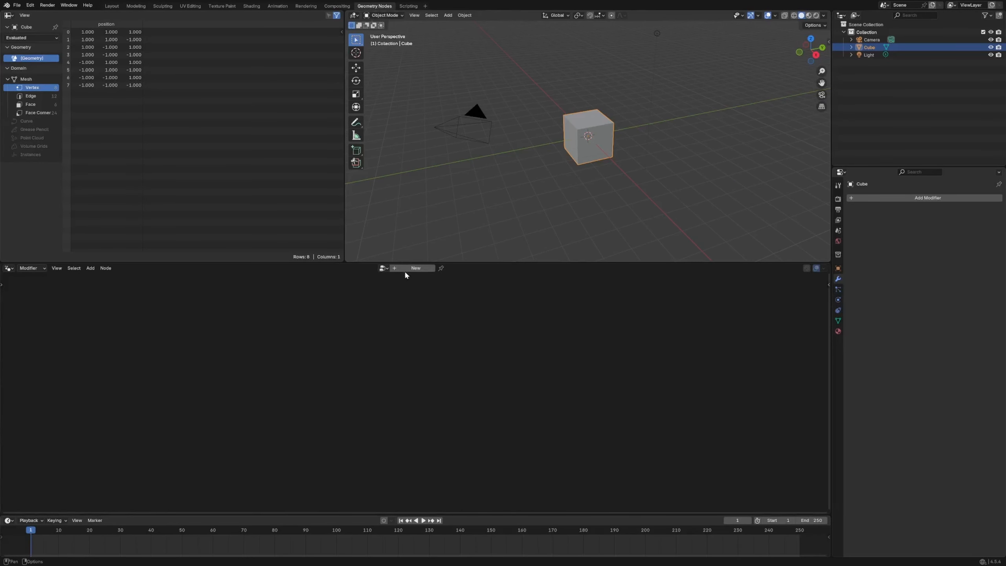
left_click(405, 270)
Spread the Group Input and Group Output nodes apart and cut the link between them
left_click_drag(636, 398, 753, 364)
left_click_drag(246, 405, 229, 378)
right_click_drag(328, 377, 328, 400, "ctrl")
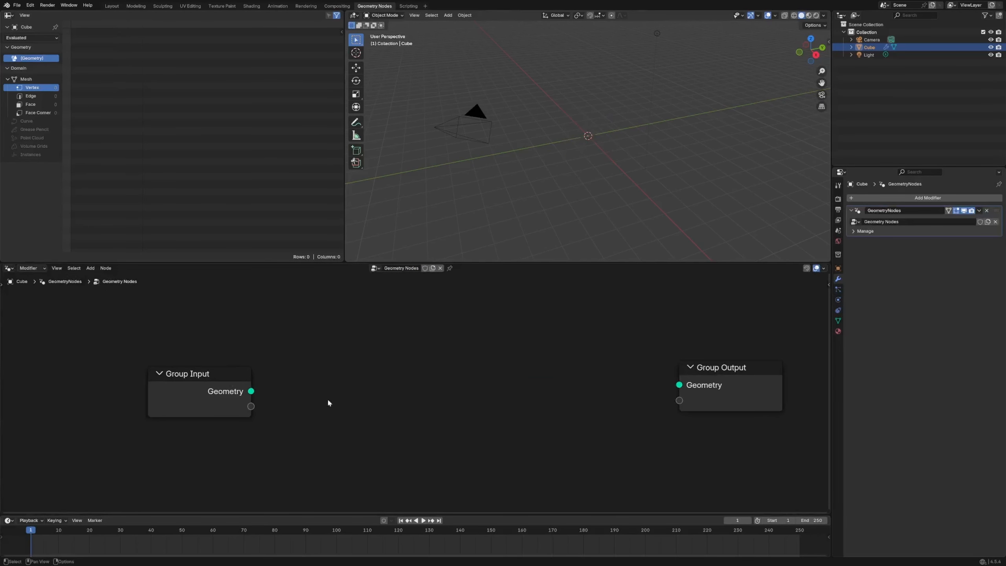
Add a Simulation zone feeding the Group Output and space the nodes out in a row
key("shift+a")
type("simul")
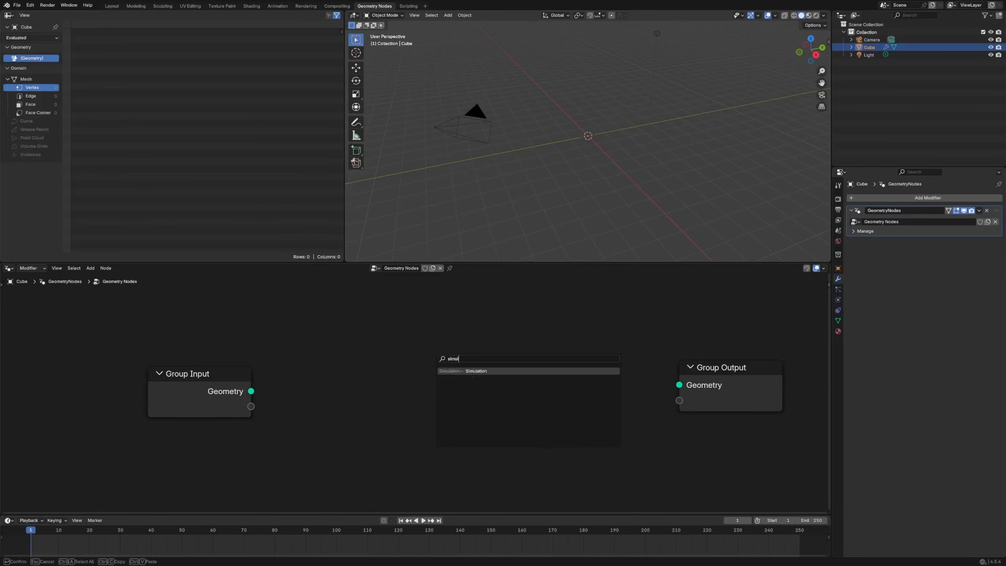
key("Return")
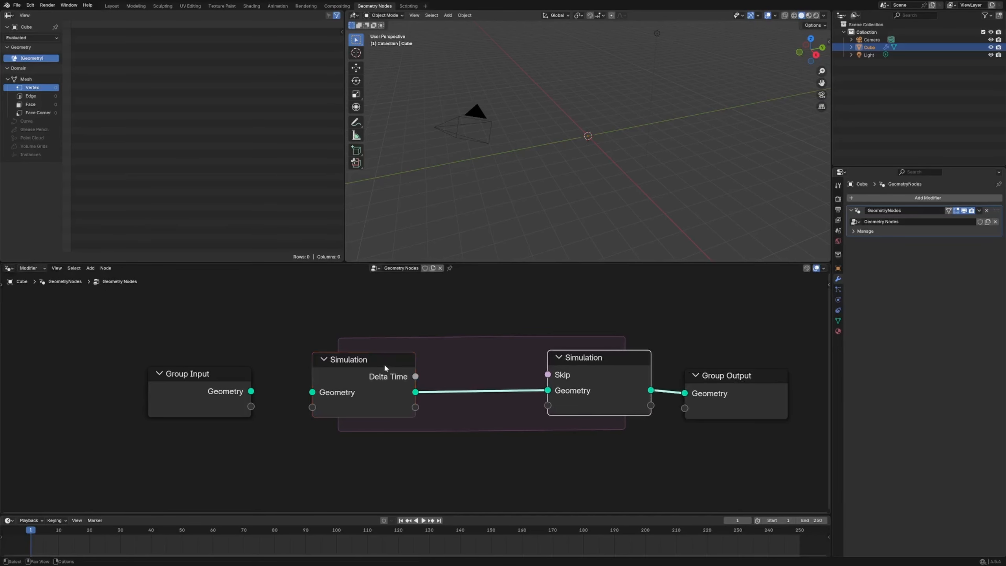
left_click(608, 389)
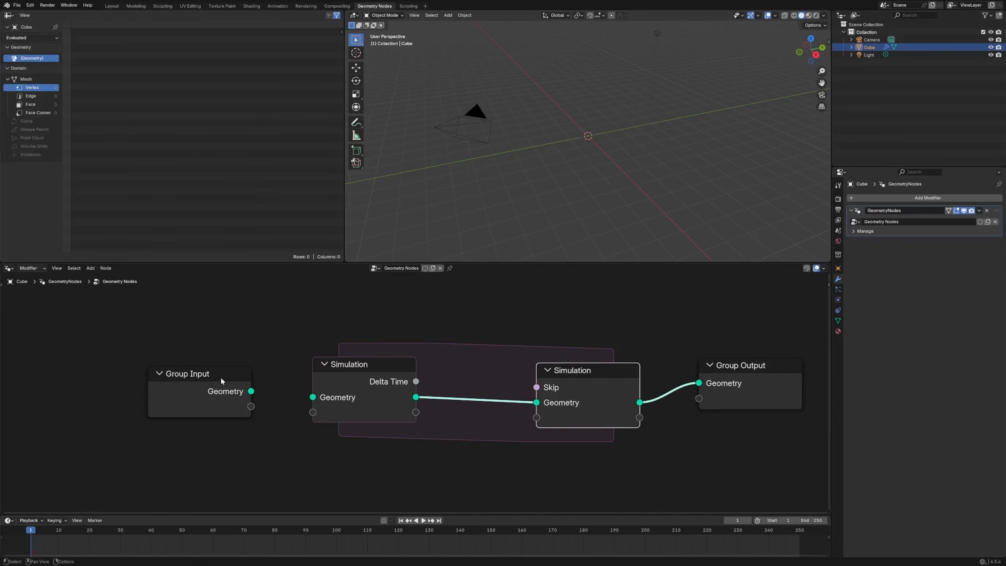
left_click_drag(222, 380, 175, 374)
left_click_drag(374, 366, 359, 350)
left_click_drag(693, 366, 699, 348)
left_click_drag(618, 379, 620, 358)
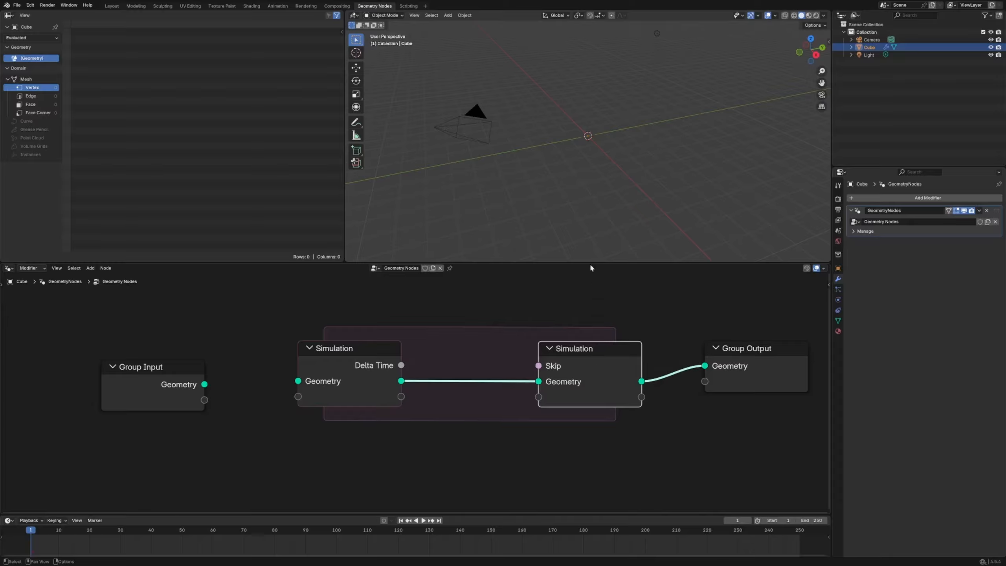
Add a cube named reference shape with a 0.05 m, 4-segment Bevel modifier and a Subdivision modifier
left_click(591, 221)
left_click(112, 5)
key("shift+a")
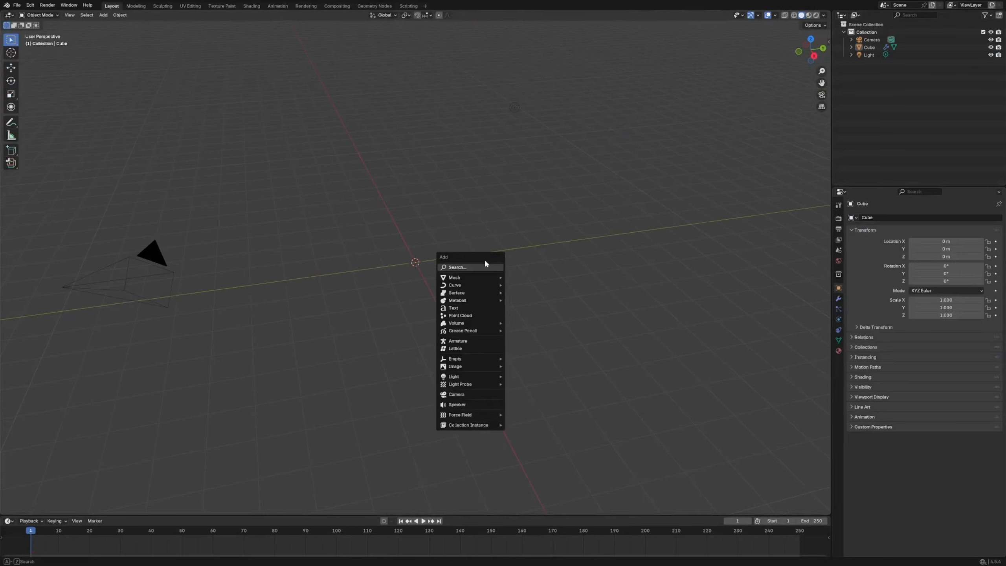
left_click(483, 268)
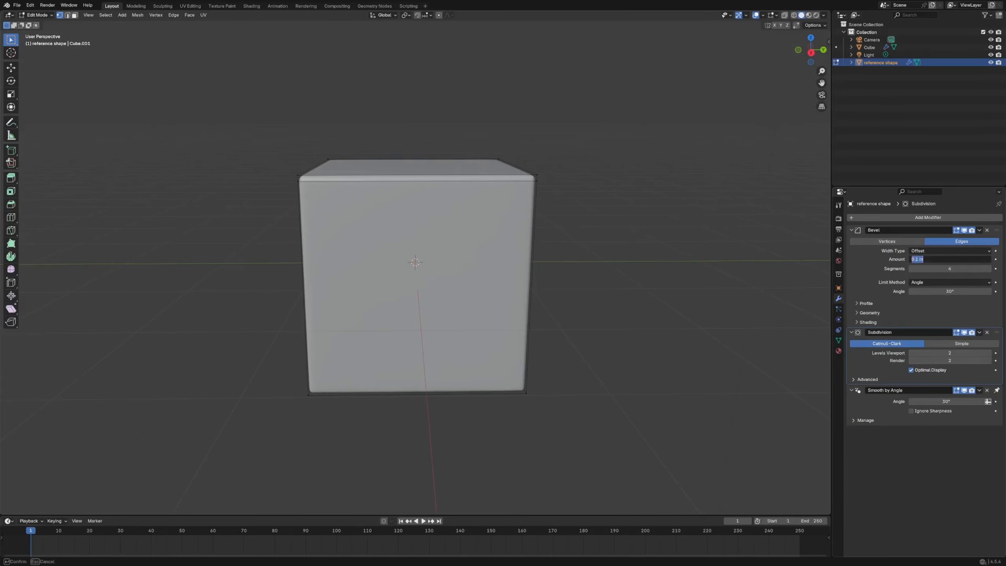
scroll(568, 303, "down", 3)
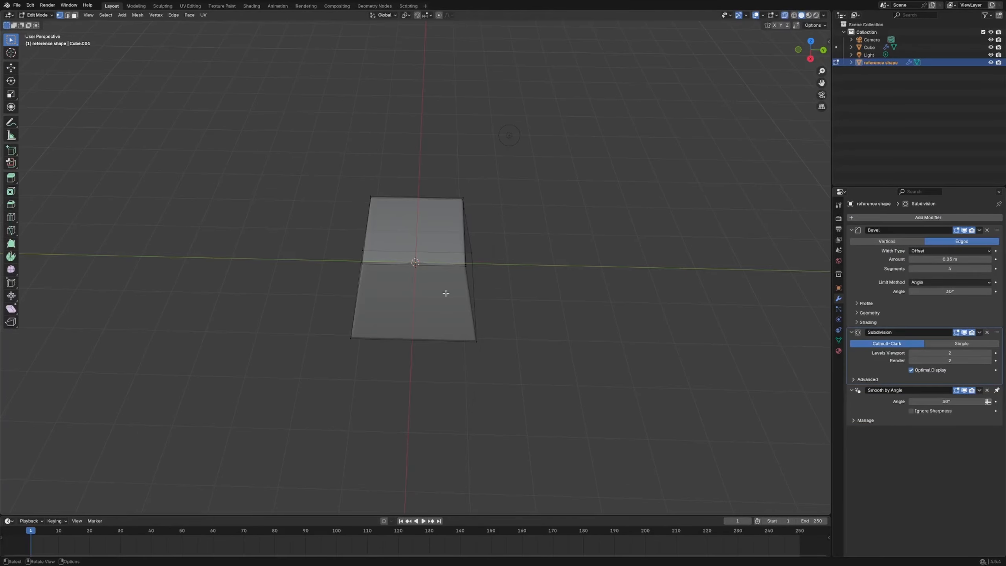
Inset the top and bottom faces of the tapered block and try to bridge the inner faces
key("i")
left_click(560, 311)
middle_click_drag(560, 312, 526, 226)
left_click(444, 305)
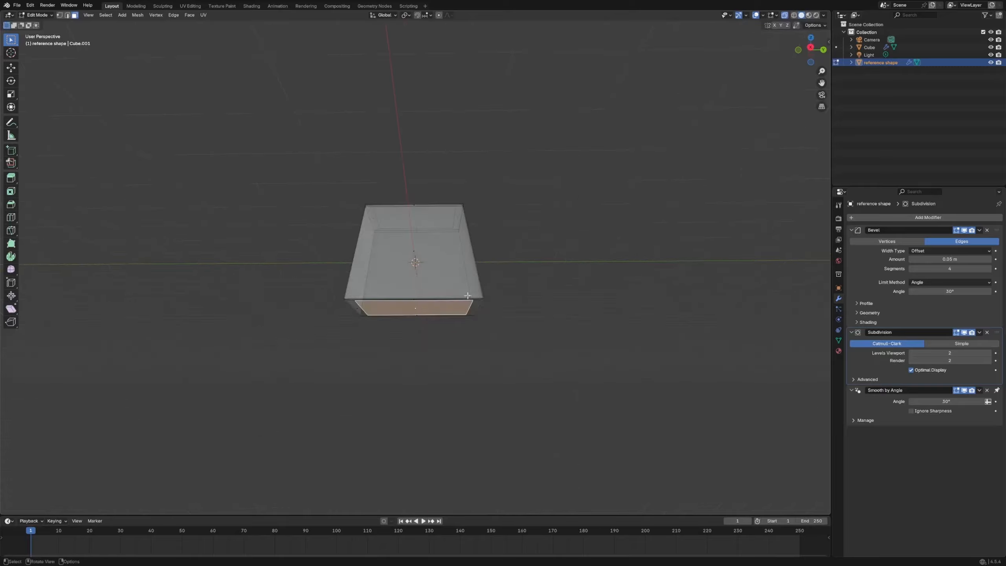
key("F3")
type("bri")
key("Return")
Cut a supporting edge loop near the bottom edge of the tapered block
key("2")
middle_click_drag(538, 317, 485, 246)
key("ctrl+r")
left_click(487, 258)
left_click(491, 289)
Delete the inset bottom face of the block and remove the Subdivision modifier
middle_click_drag(491, 317, 456, 246)
scroll(532, 283, "up", 4)
key("alt+z")
key("3")
left_click(369, 272)
key("x")
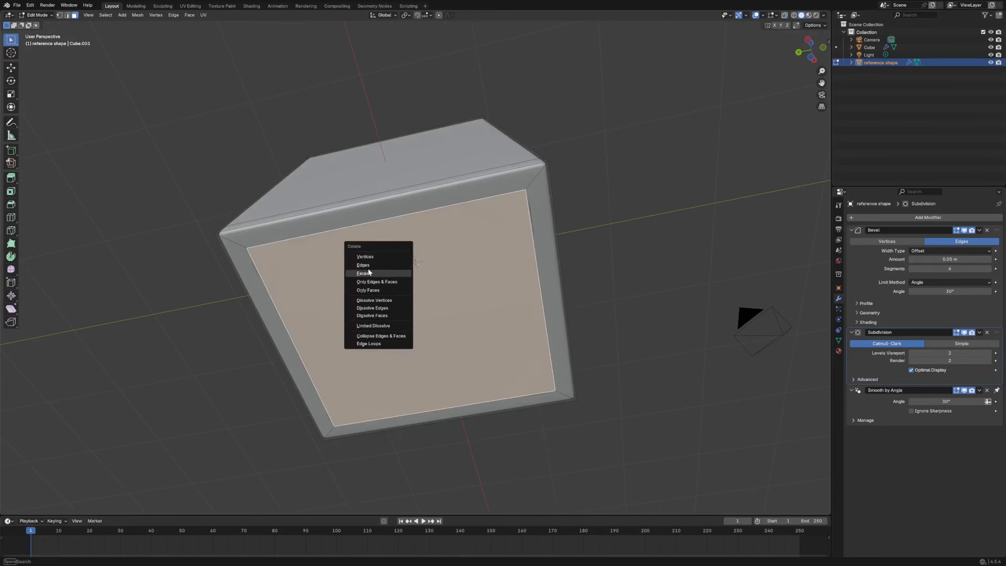
left_click(368, 273)
middle_click_drag(514, 190, 644, 198)
left_click(987, 332)
Bevel a horizontal loop cut around the block's middle into a band and extrude it outward along its normals
key("ctrl+r")
left_click(495, 277)
key("ctrl+b")
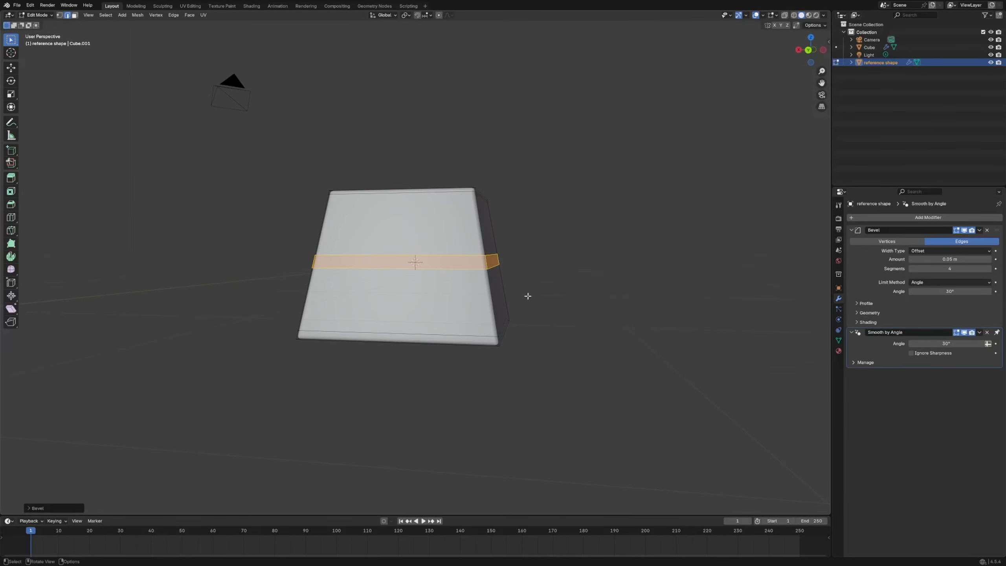
key("alt+e")
left_click(541, 266)
middle_click_drag(526, 278, 673, 257)
Bevel a second horizontal loop cut above the first band and extrude it along its normals into a groove
key("ctrl+r")
key("ctrl+b")
key("alt+e")
left_click(610, 246)
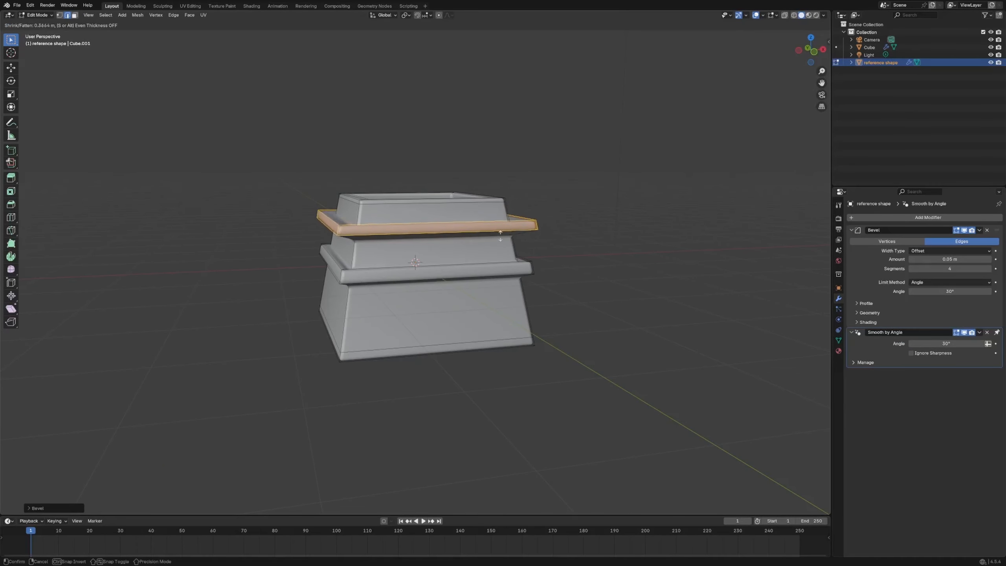
key("Tab")
key("Tab")
Create a narrow vertical band down the middle of the shape and extrude its faces along their normals
key("ctrl+r")
key("alt+e")
left_click(450, 292)
middle_click_drag(452, 292, 467, 305)
key("alt+e")
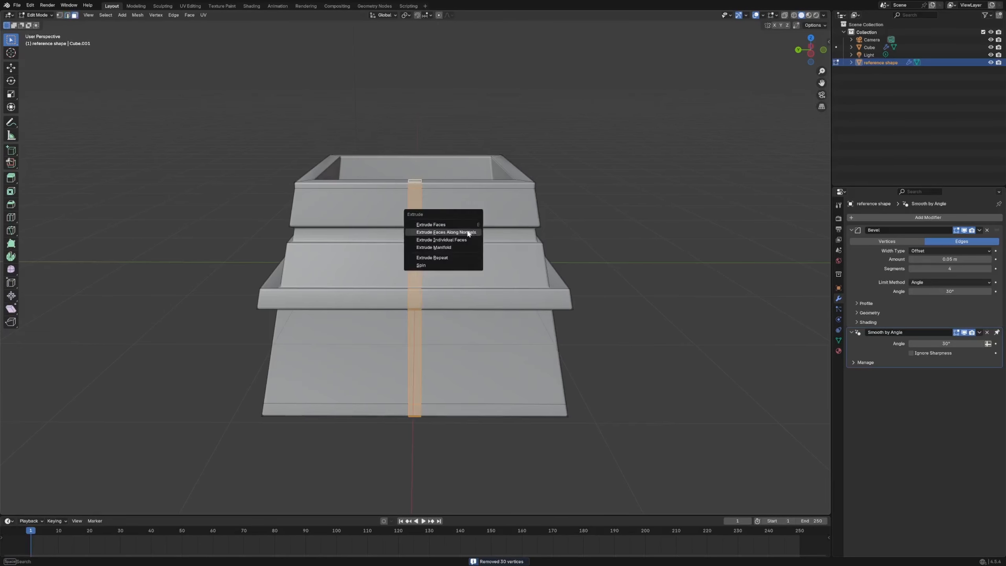
left_click(467, 231)
Split the shape with a centre loop cut and delete the half on one side of it
key("Tab")
key("ctrl+r")
key("alt+z")
left_click_drag(612, 446, 466, 115)
key("x")
left_click(460, 88)
key("Tab")
Add a Mirror modifier on the X axis to the reference shape and enable Clipping
left_click(927, 218)
type("mi")
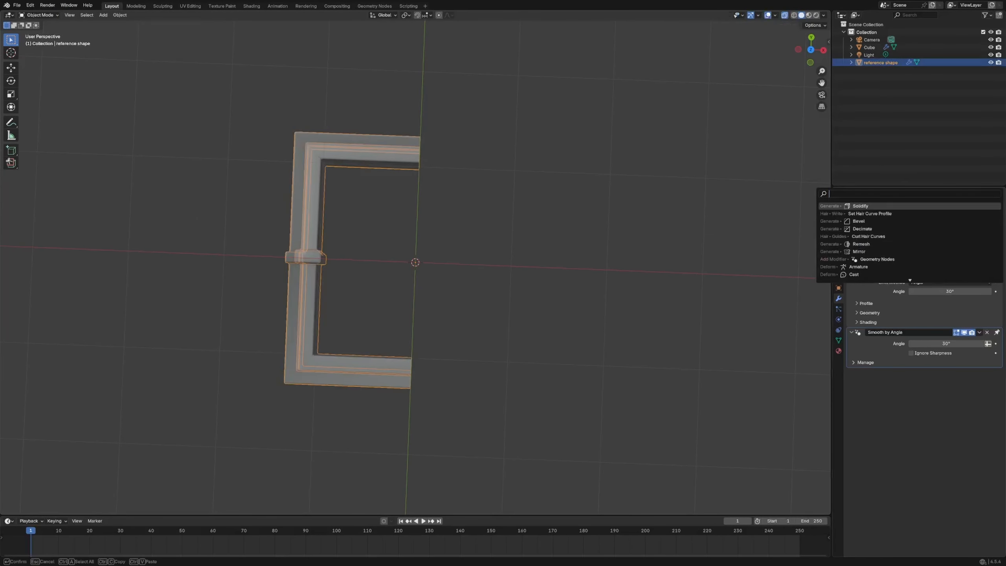
key("Return")
left_click(911, 380)
Scale the reference shape down and move it along the X axis away from the origin
key("Tab")
middle_click_drag(514, 270, 464, 298)
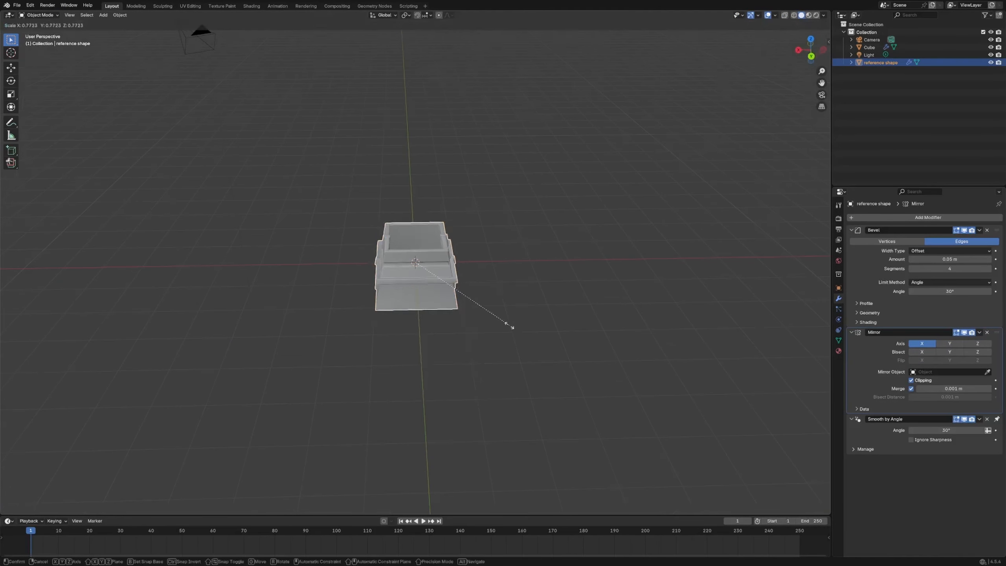
scroll(412, 275, "up", 10)
middle_click_drag(412, 276, 469, 282)
scroll(423, 284, "down", 5)
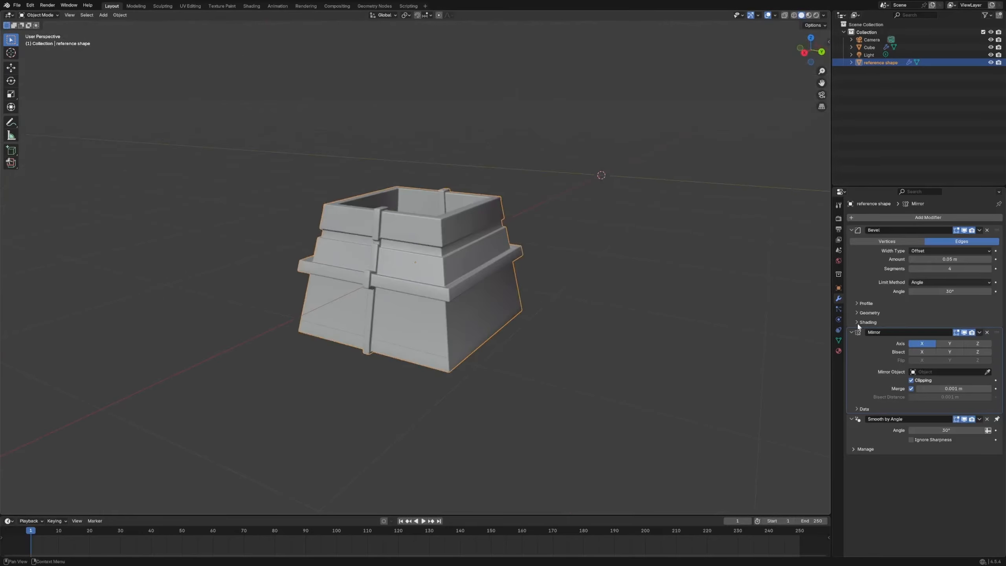
Bring the reference shape into the cube's geometry node tree as an Object Info node
left_click(662, 256)
scroll(649, 247, "down", 4)
middle_click_drag(640, 242, 542, 239)
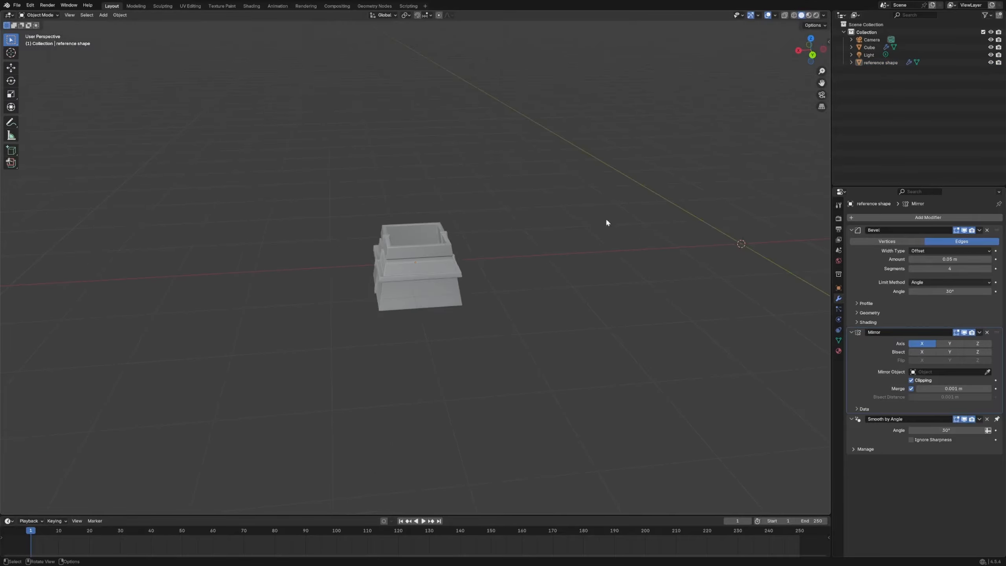
middle_click_drag(665, 233, 732, 198)
left_click(868, 47)
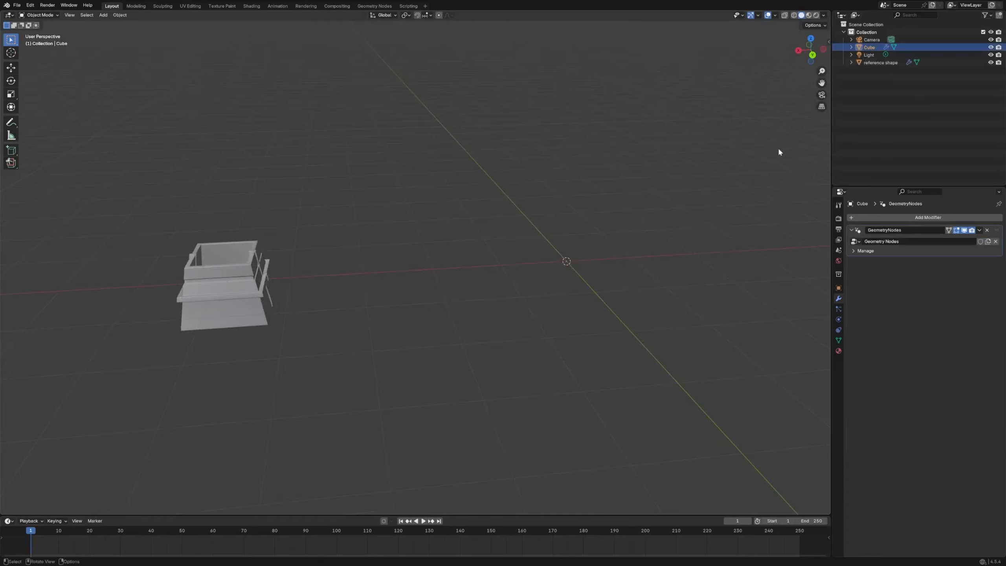
left_click(374, 6)
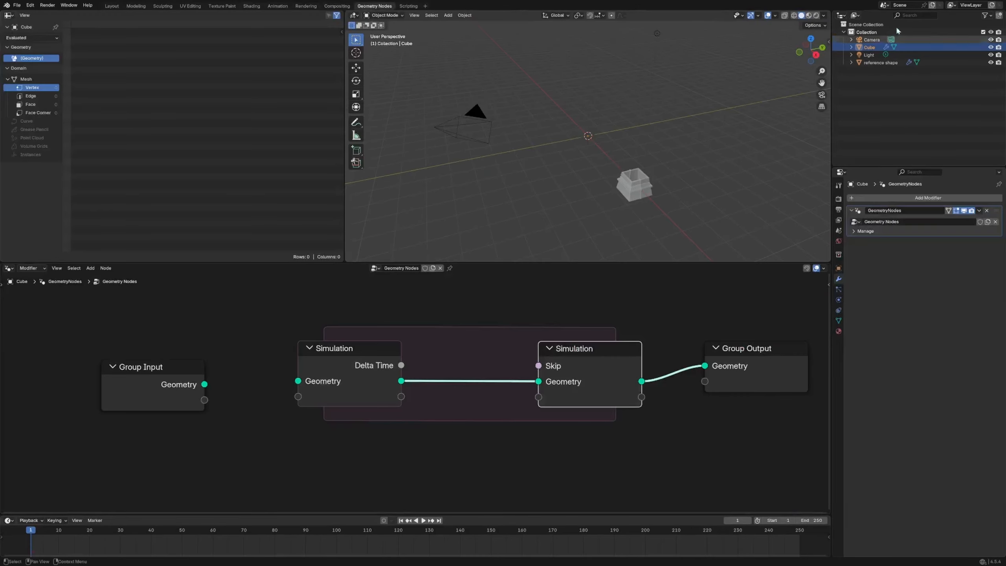
left_click_drag(882, 61, 238, 428)
Arrange the nodes around Object Info and connect its Geometry output to the Simulation input node
scroll(392, 451, "down", 1)
left_click_drag(660, 388, 736, 380)
left_click(556, 374)
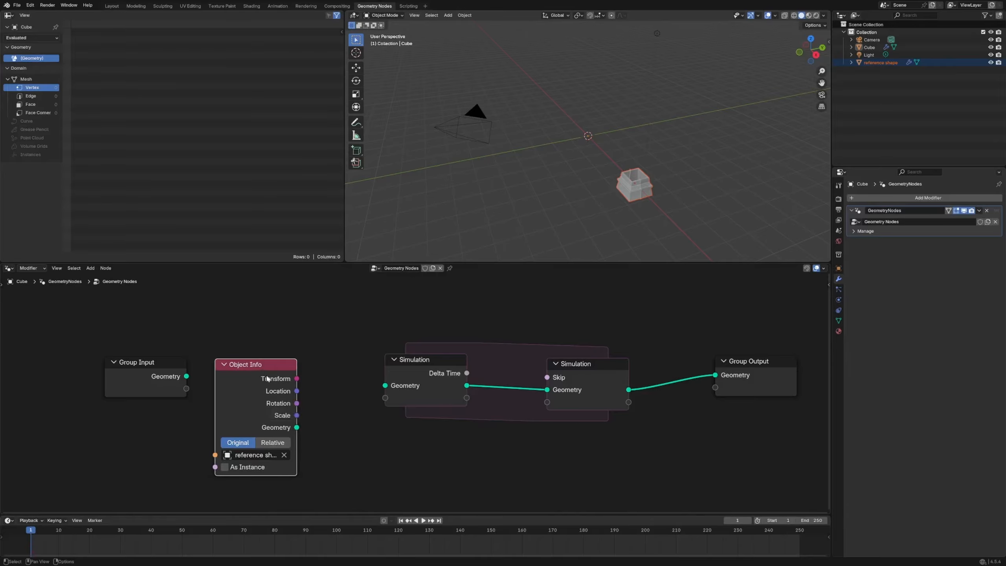
left_click_drag(261, 374, 274, 328)
left_click_drag(159, 390, 138, 390)
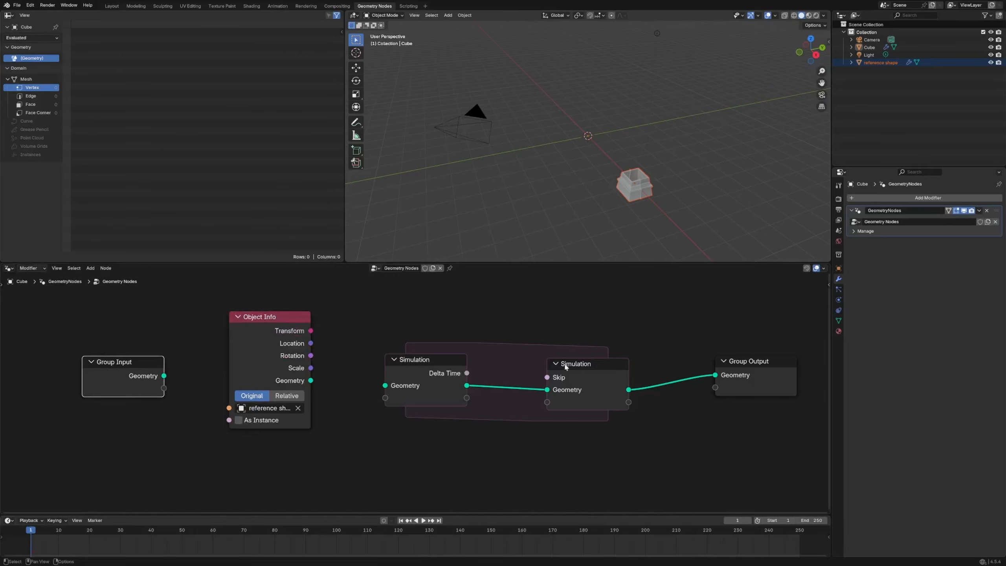
left_click_drag(748, 361, 750, 342)
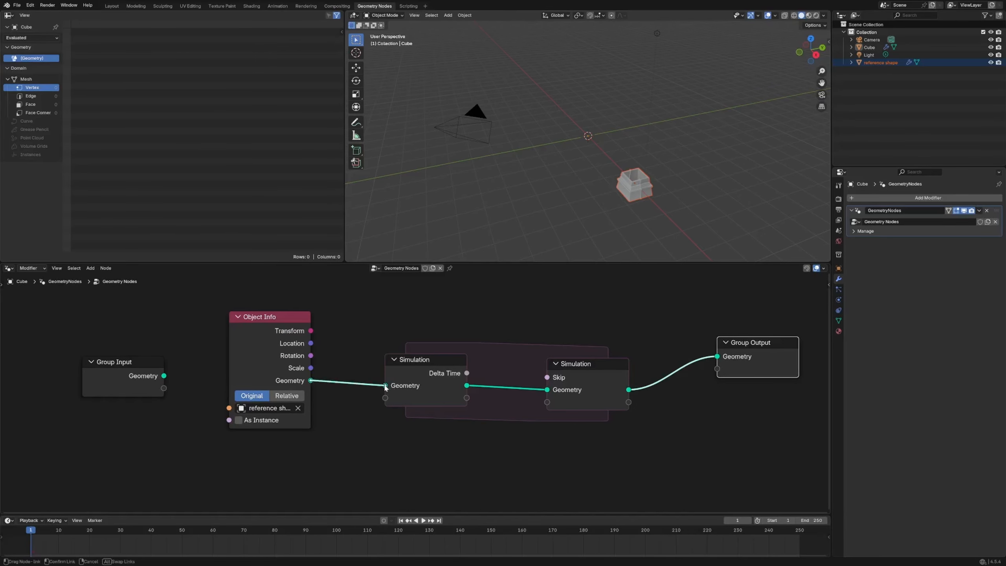
left_click_drag(386, 387, 386, 387)
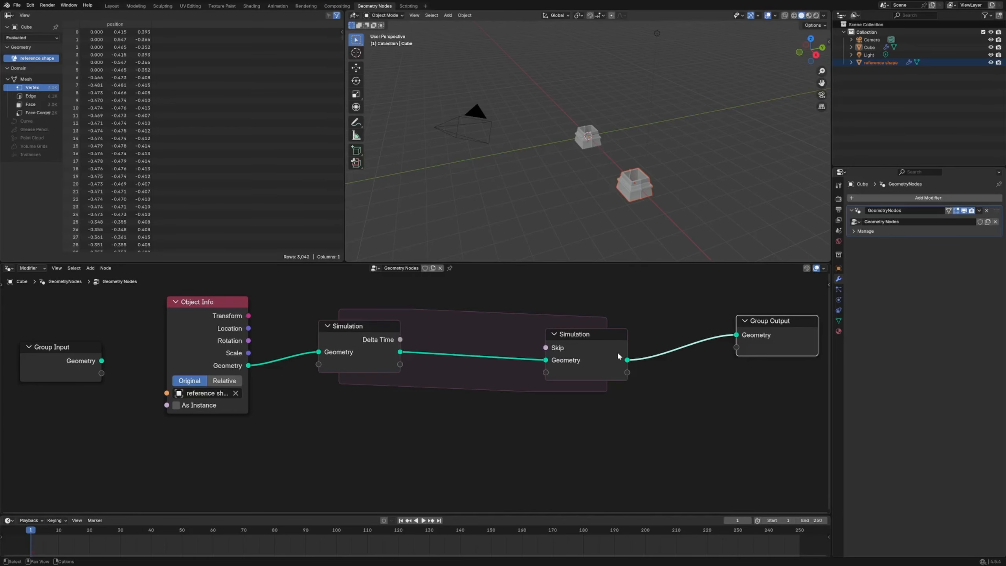
Reposition the two Simulation nodes and move the Group Output farther away from the zone
left_click_drag(617, 353, 641, 366)
left_click_drag(345, 330, 377, 358)
middle_click_drag(698, 337, 484, 310)
left_click_drag(579, 309, 668, 323)
middle_click_drag(492, 306, 534, 313)
left_click_drag(700, 329, 715, 331)
scroll(604, 156, "down", 2)
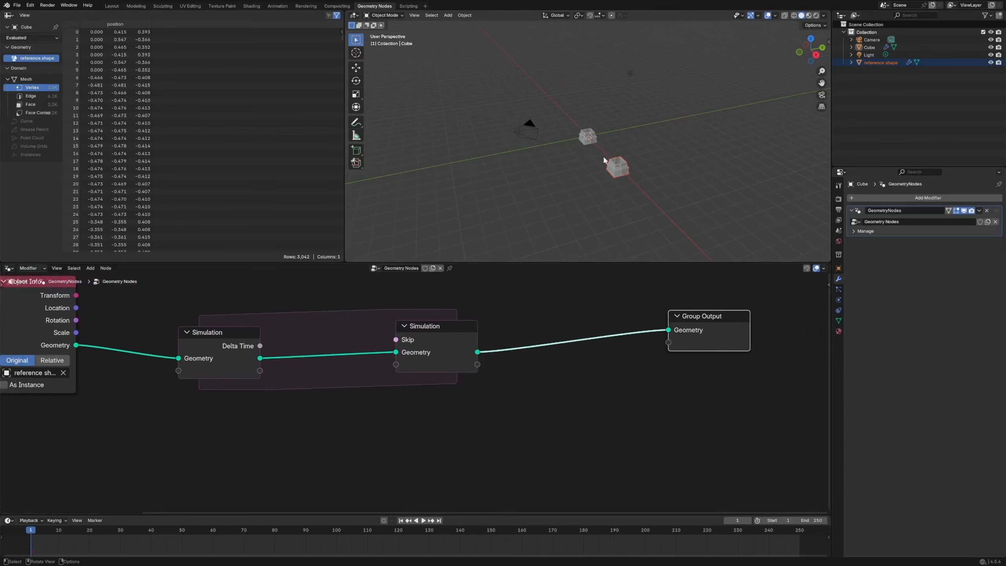
Insert a Join Geometry node on the link between the two Simulation nodes
middle_click_drag(603, 156, 603, 153)
middle_click_drag(447, 397, 563, 391)
key("shift+a")
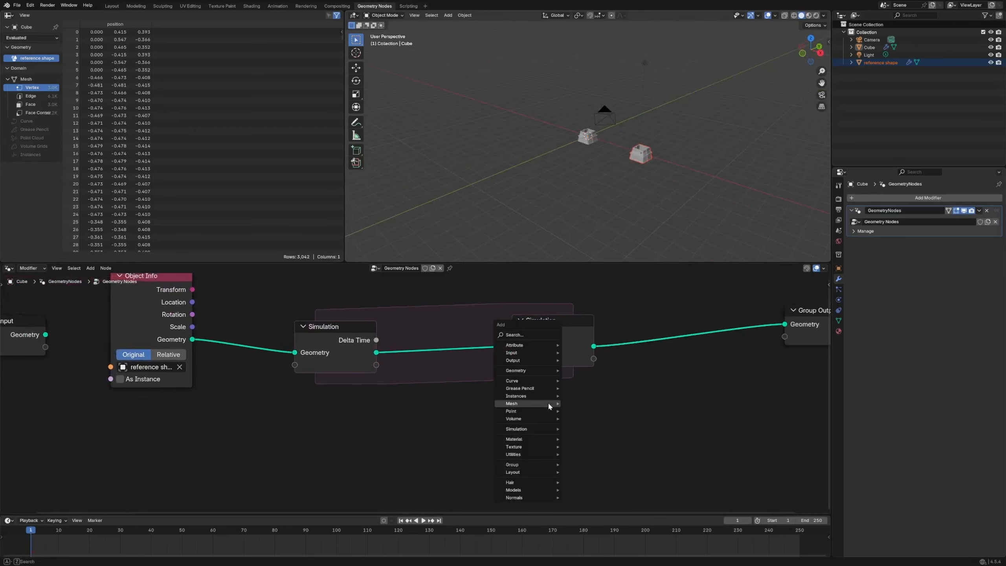
type("j")
key("Return")
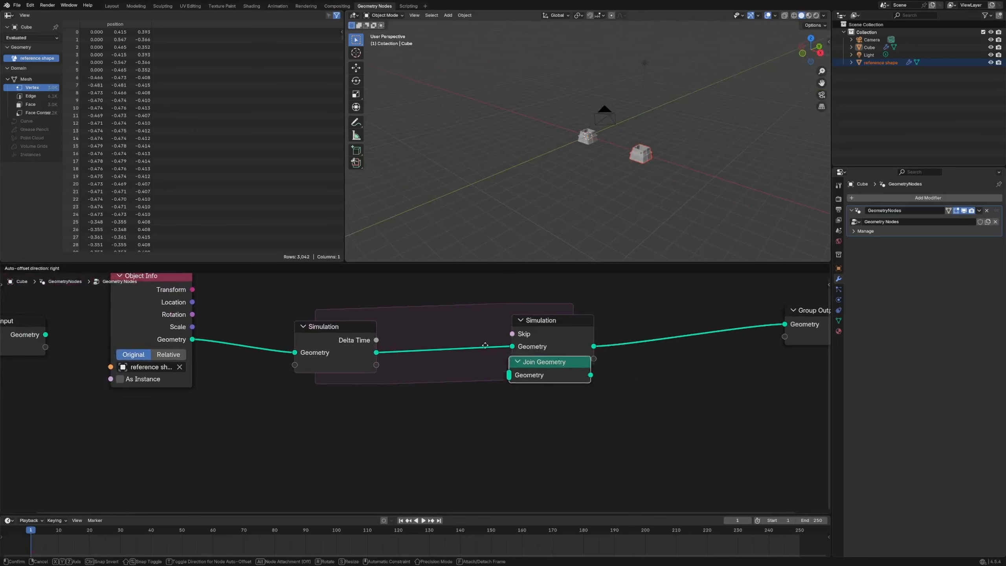
left_click(407, 338)
Add a reroute point to the Object Info geometry link and place a Transform Geometry node below the simulation zone
right_click_drag(257, 323, 242, 407, "shift")
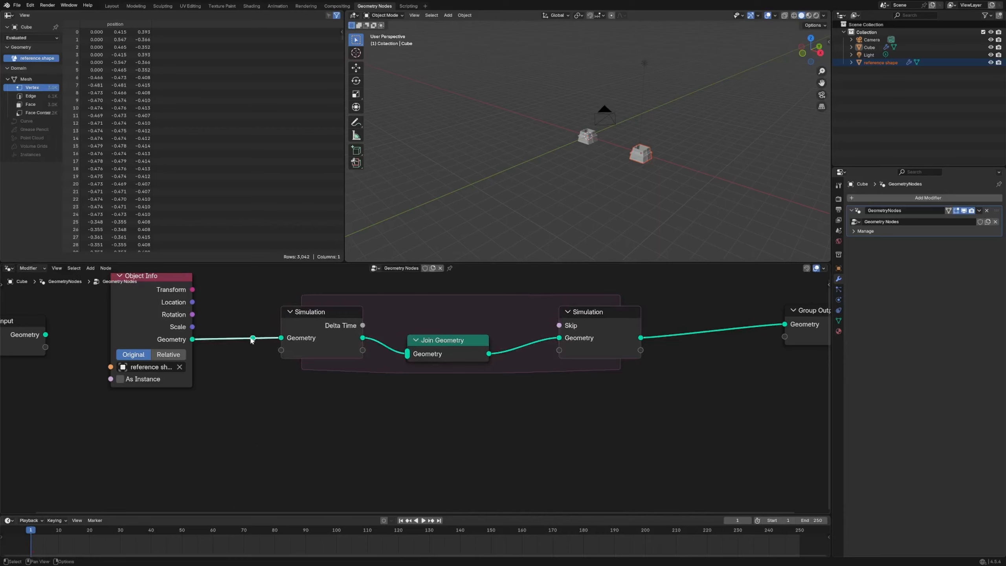
key("shift+a")
type("tra")
key("Return")
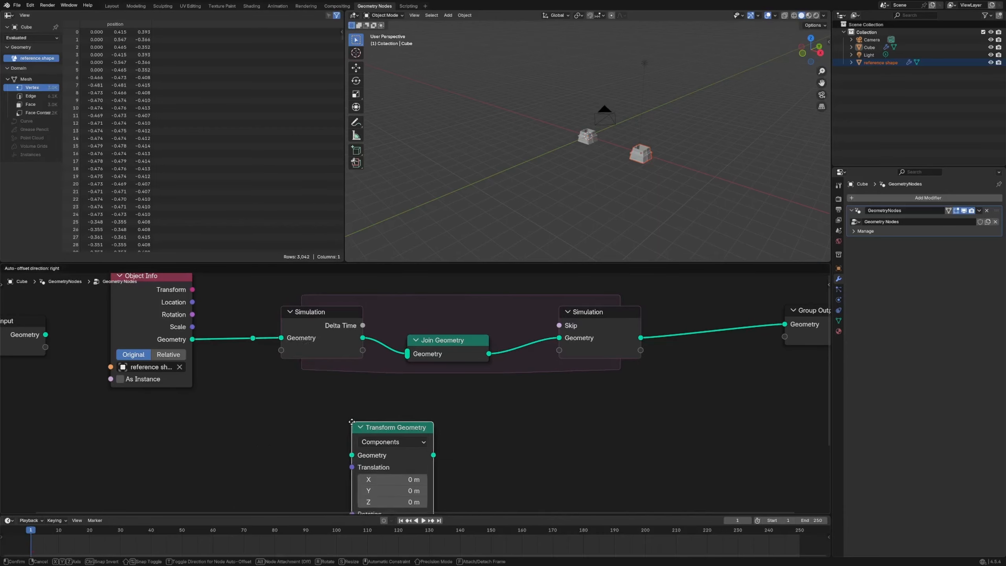
left_click(365, 413)
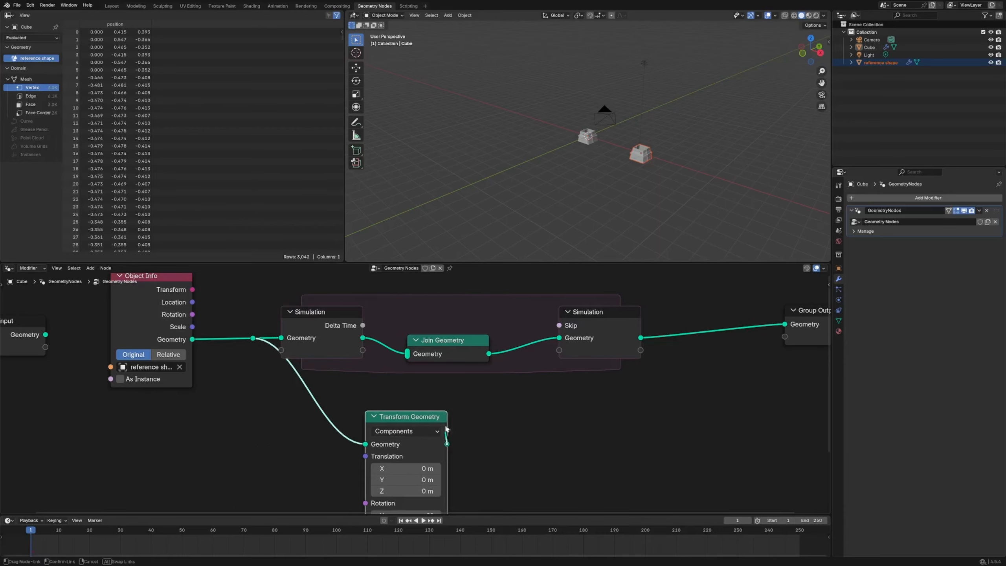
Route the rerouted geometry through Transform Geometry into Join Geometry and set its Z translation to -0.8 m
left_click_drag(445, 429, 407, 353)
middle_click_drag(407, 353, 429, 266)
mouse_move(428, 403)
left_mouse_down()
mouse_move(412, 403)
mouse_move(435, 403)
left_mouse_up()
middle_click_drag(289, 433, 347, 394)
key("shift+a")
type("add")
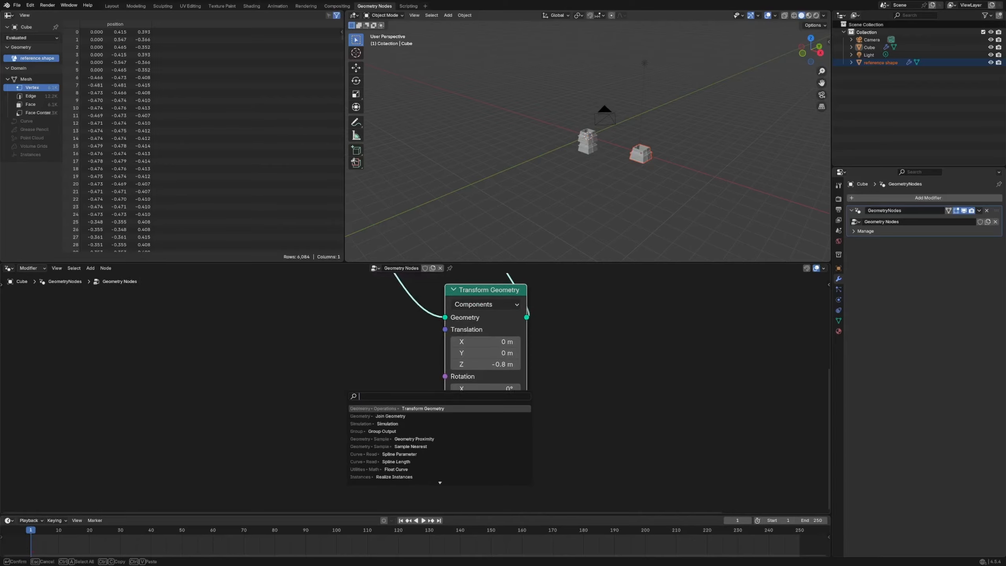
key("Return")
left_click(336, 392)
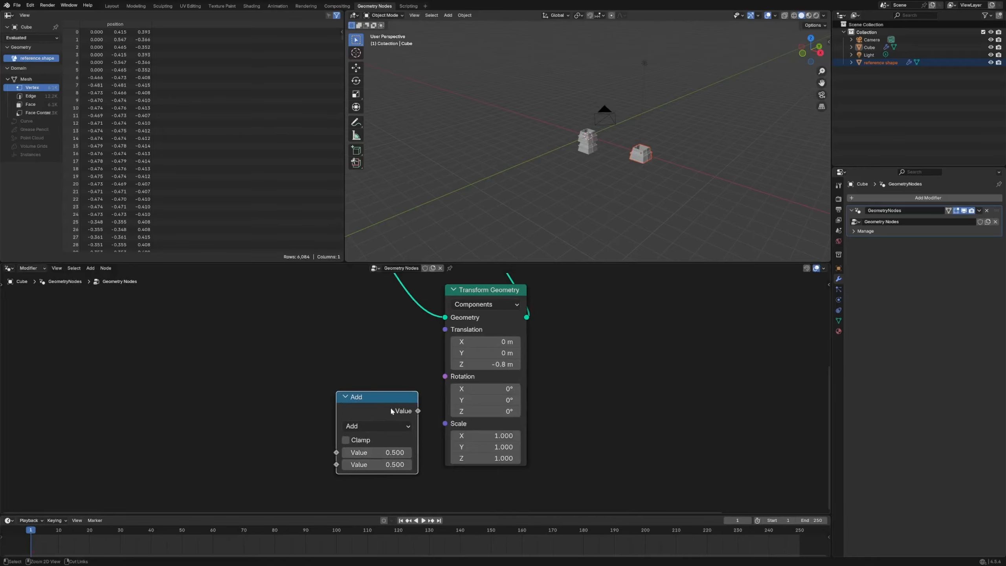
key("x")
Add a Value node, connect it to the Transform Geometry scale input, and set it to 2
key("shift+a")
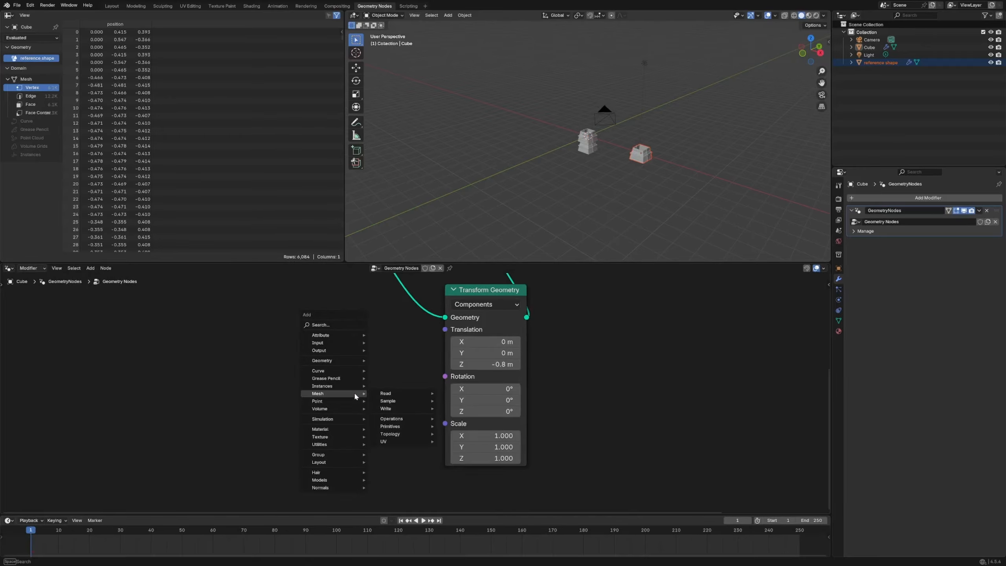
type("val")
key("Return")
left_click(326, 399)
left_click_drag(408, 418, 445, 423)
left_click(366, 418)
type("2")
key("Return")
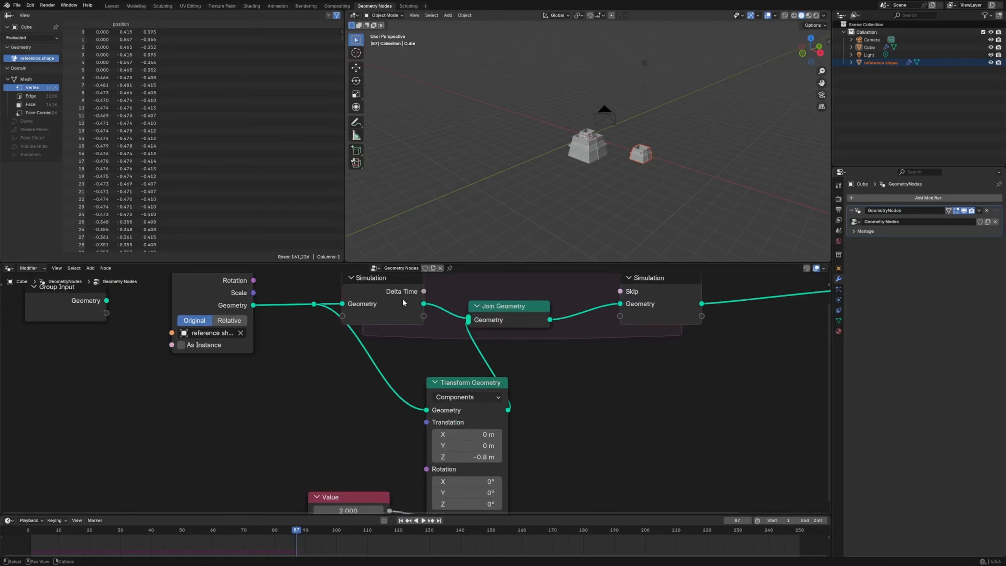
Spread the two Simulation nodes apart and shift Join Geometry closer to the simulation output
left_click_drag(402, 302, 394, 308)
scroll(584, 358, "down", 4)
middle_click_drag(584, 359, 560, 352)
left_click_drag(570, 303, 660, 296)
left_click_drag(465, 321, 526, 314)
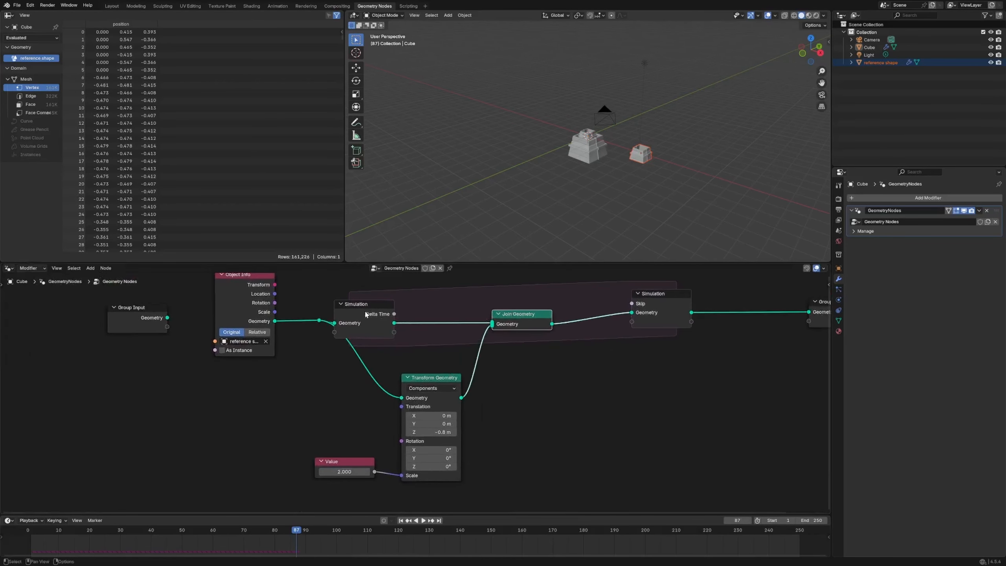
left_click_drag(369, 312, 365, 304)
Detach Transform Geometry from its links and insert it between the simulation input node and Join Geometry
left_click(415, 353)
left_click_drag(446, 377, 455, 303, "alt")
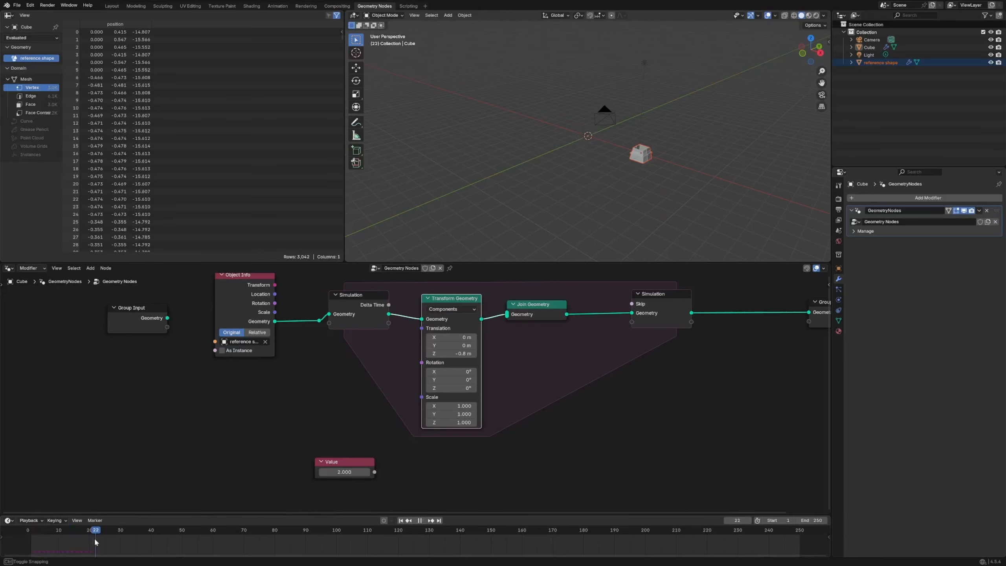
left_click_drag(475, 299, 491, 293)
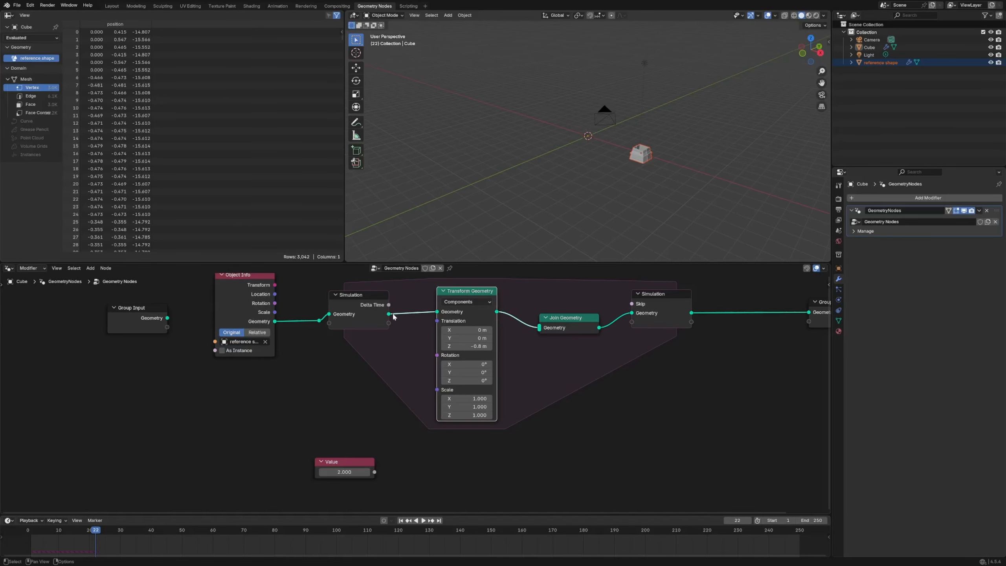
left_click_drag(478, 345, 498, 323)
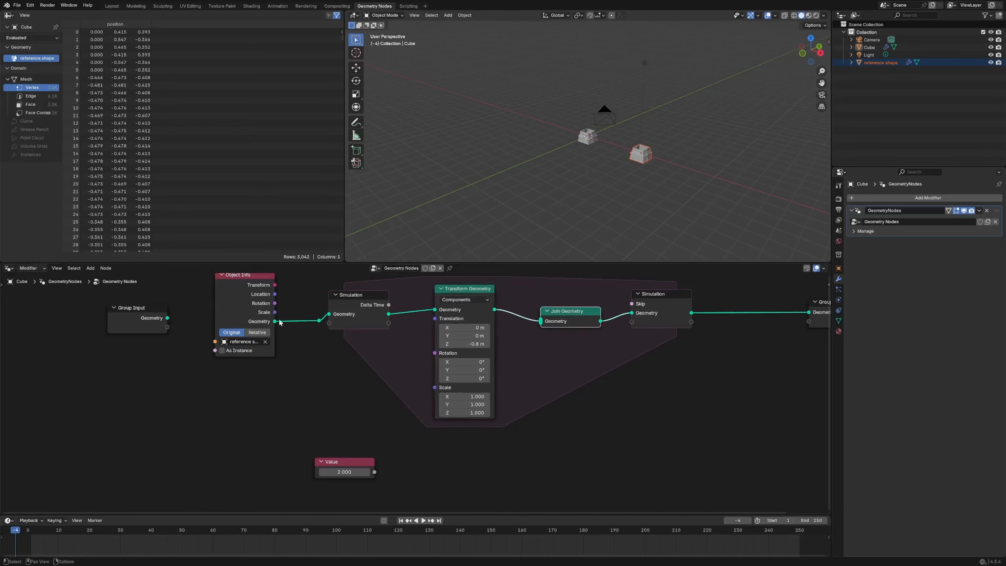
Link the reroute point to Join Geometry and reconnect the Value node to the Transform Geometry scale
left_click_drag(320, 322, 544, 327)
key("space")
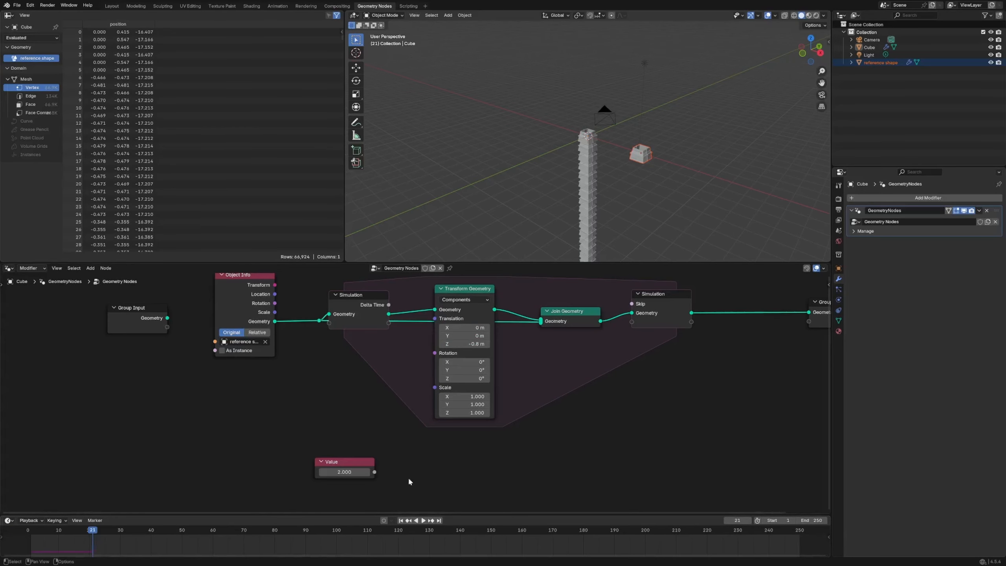
left_click_drag(373, 471, 435, 387)
middle_click_drag(585, 214, 610, 143)
middle_click_drag(452, 404, 436, 476)
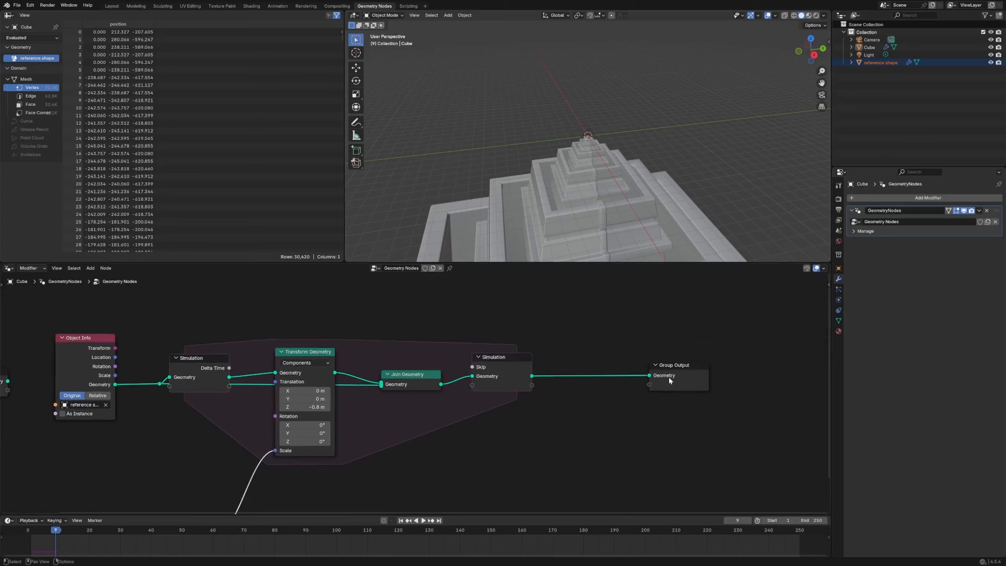
Space out the Group Output, simulation, Transform Geometry and Join Geometry nodes so their links are easier to follow
left_click_drag(668, 376, 747, 360)
left_click_drag(509, 361, 556, 350)
left_click_drag(331, 359, 342, 343)
left_click_drag(416, 379, 445, 400)
left_click_drag(349, 341, 350, 343)
left_click_drag(328, 337, 365, 344)
left_click_drag(201, 362, 208, 371)
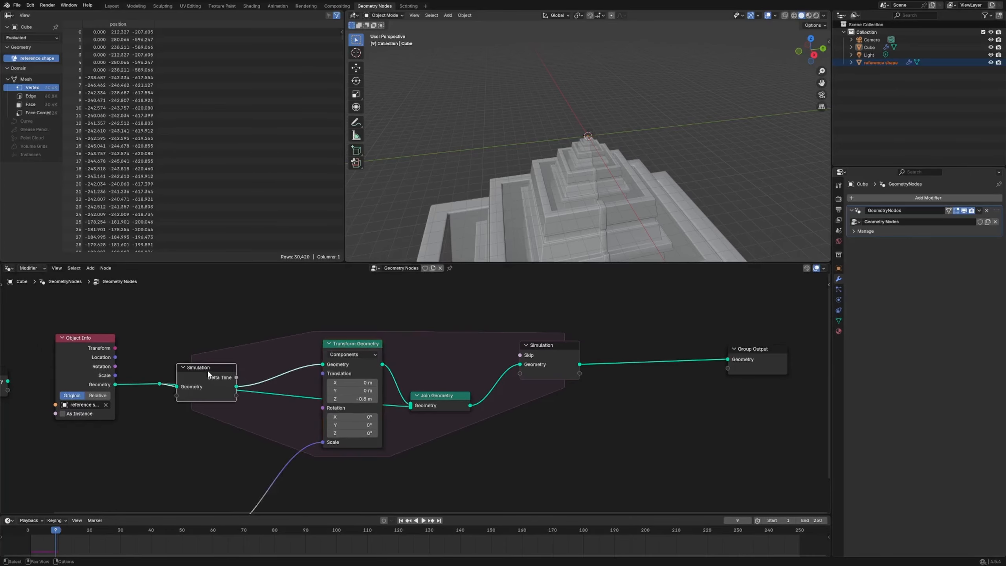
Move the Value node closer to Transform Geometry and tidy the nodes around the simulation input
scroll(474, 416, "down", 1)
middle_click_drag(473, 416, 596, 396)
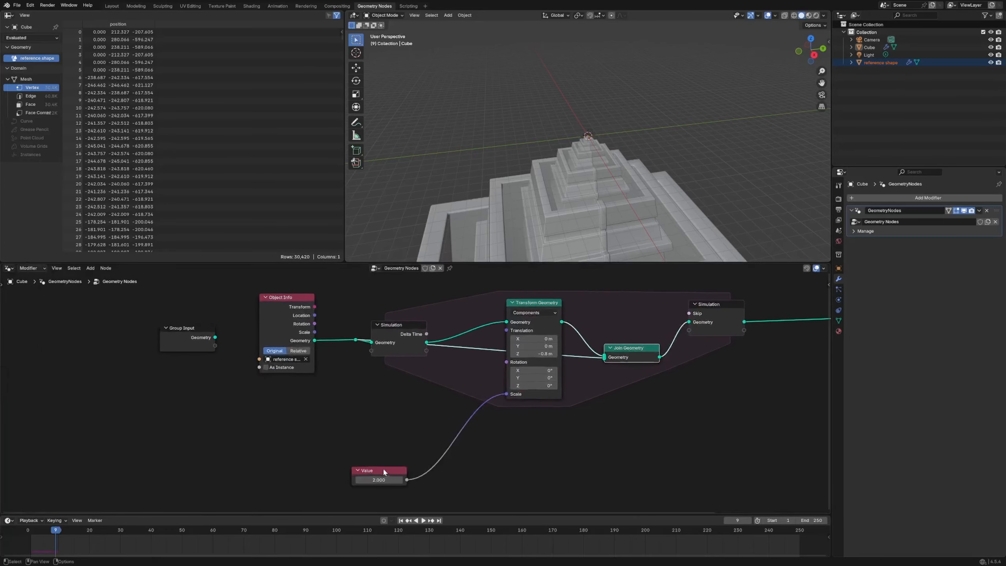
left_click_drag(383, 472, 441, 425)
middle_click_drag(480, 364, 511, 428)
left_click_drag(336, 369, 346, 371)
left_click_drag(434, 390, 443, 370)
left_click_drag(568, 369, 568, 367)
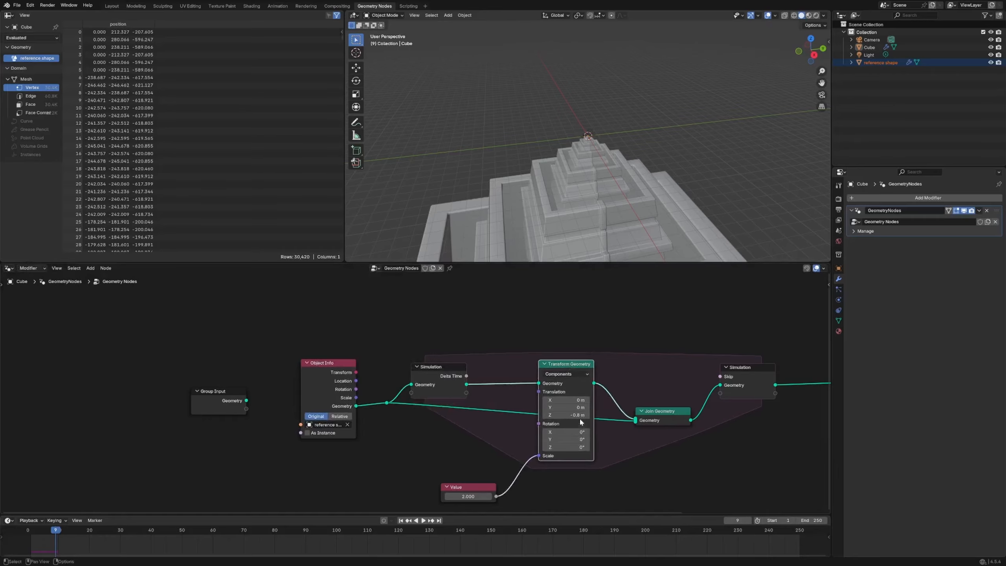
Move the simulation output node nearer to Group Output and raise Join Geometry slightly
mouse_move(590, 186)
middle_mouse_down()
mouse_move(619, 186)
mouse_move(604, 185)
middle_mouse_up()
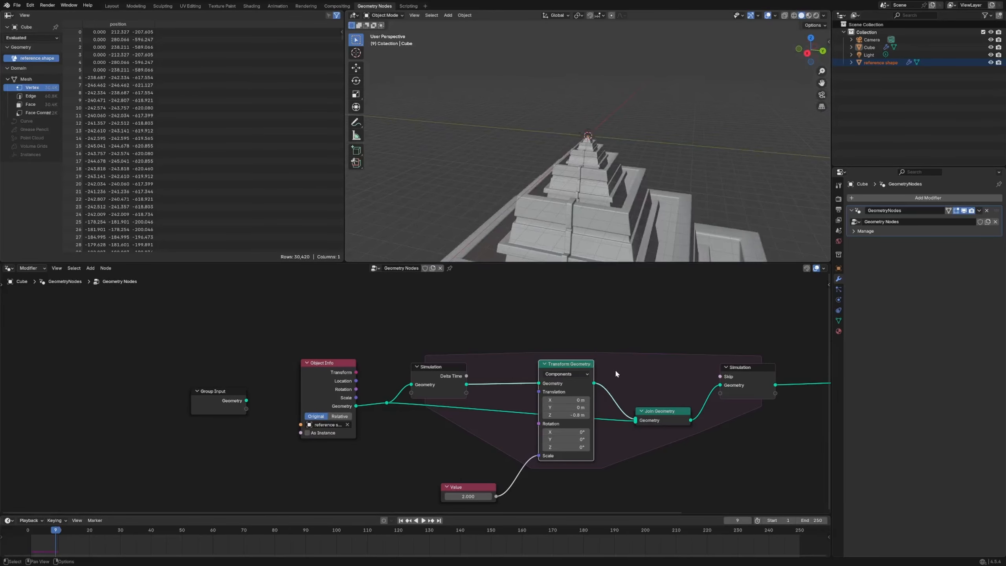
middle_click_drag(582, 459, 455, 455)
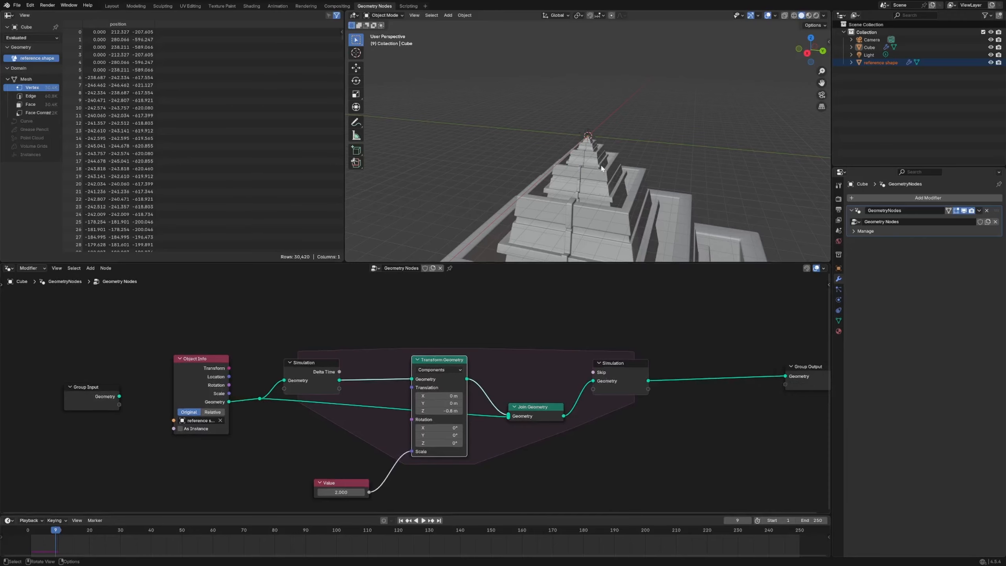
scroll(601, 168, "up", 5)
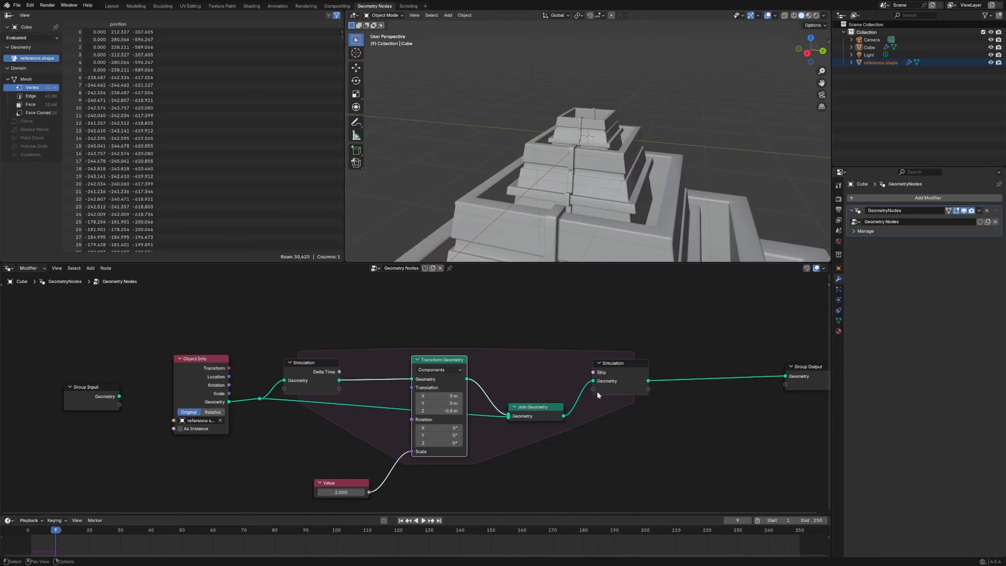
left_click_drag(597, 393, 643, 387)
left_click_drag(541, 413, 538, 400)
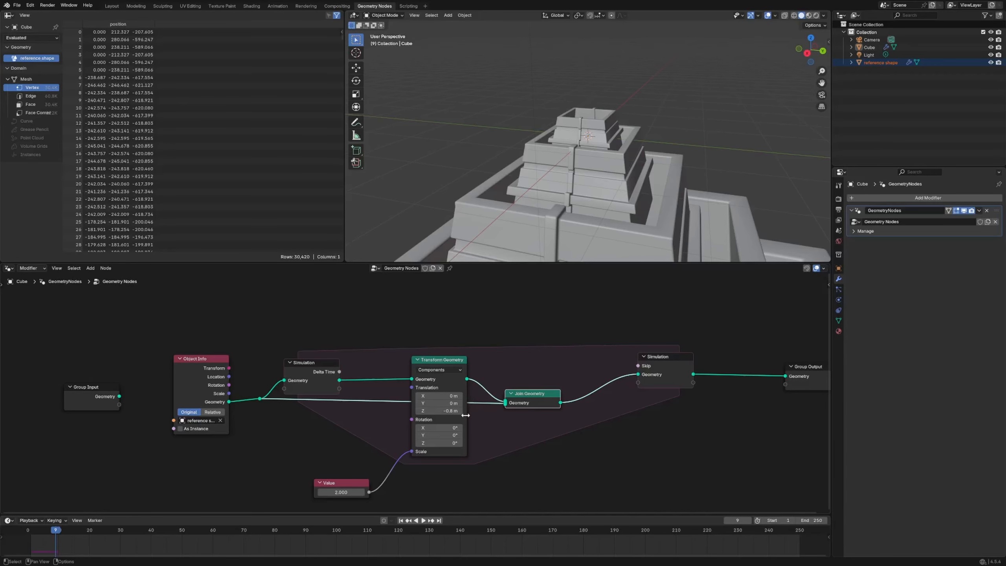
left_click(458, 386)
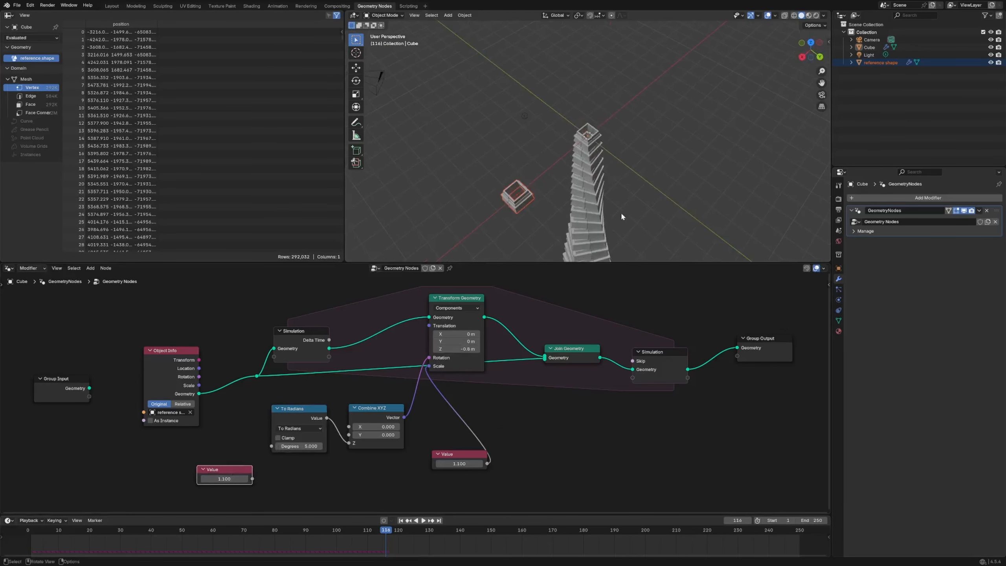
Reposition the To Radians and Combine XYZ nodes that feed the Transform Geometry rotation
mouse_move(622, 215)
middle_mouse_down()
mouse_move(610, 176)
mouse_move(623, 212)
middle_mouse_up()
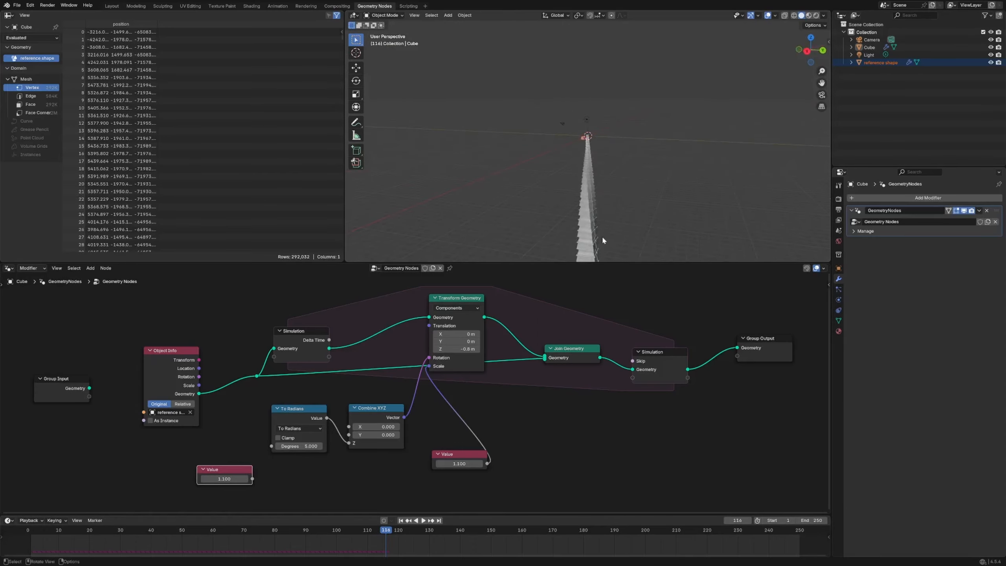
left_click_drag(387, 416, 382, 406)
left_click_drag(311, 417, 324, 408)
scroll(396, 410, "up", 6)
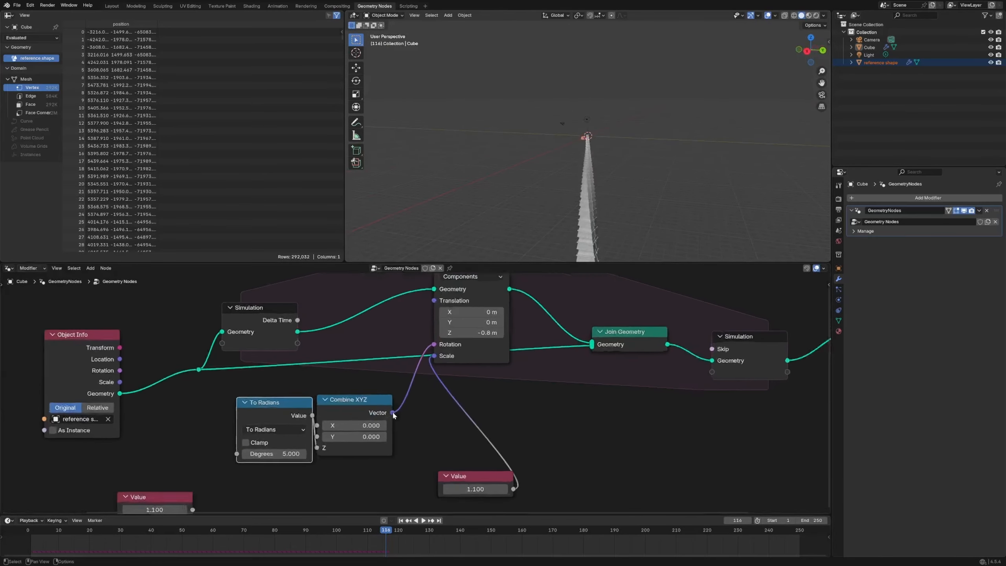
middle_click_drag(394, 413, 485, 377)
left_click_drag(403, 378, 365, 393)
left_click_drag(462, 366, 461, 361)
Adjust the positions of Join Geometry, Transform Geometry, Group Output and the simulation output node
middle_click_drag(600, 169, 566, 209)
scroll(633, 216, "up", 13)
scroll(669, 308, "down", 5)
middle_click_drag(669, 308, 457, 383)
left_click_drag(527, 366, 519, 361)
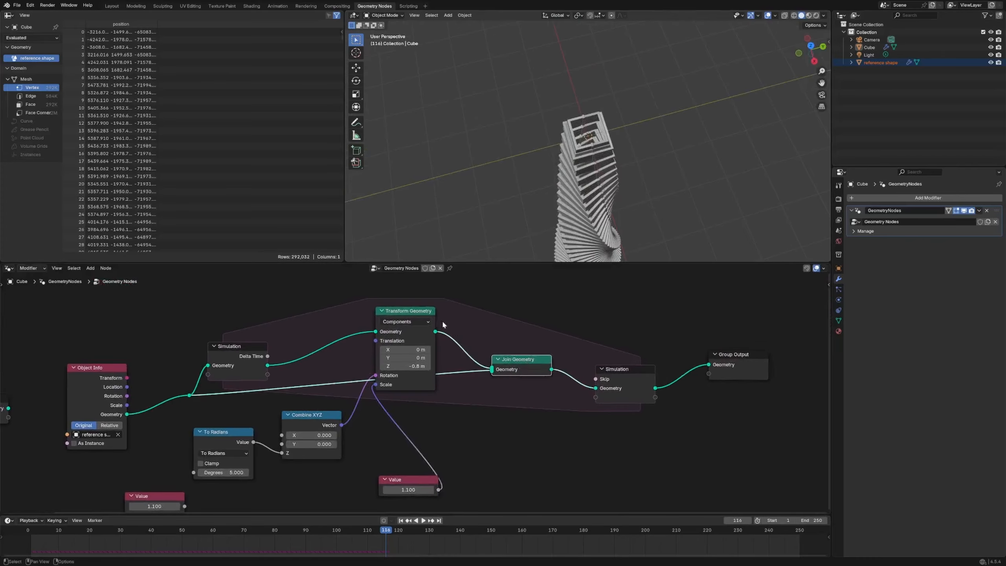
left_click_drag(416, 313, 418, 302)
left_click_drag(742, 368, 769, 379)
left_click_drag(623, 371, 619, 357)
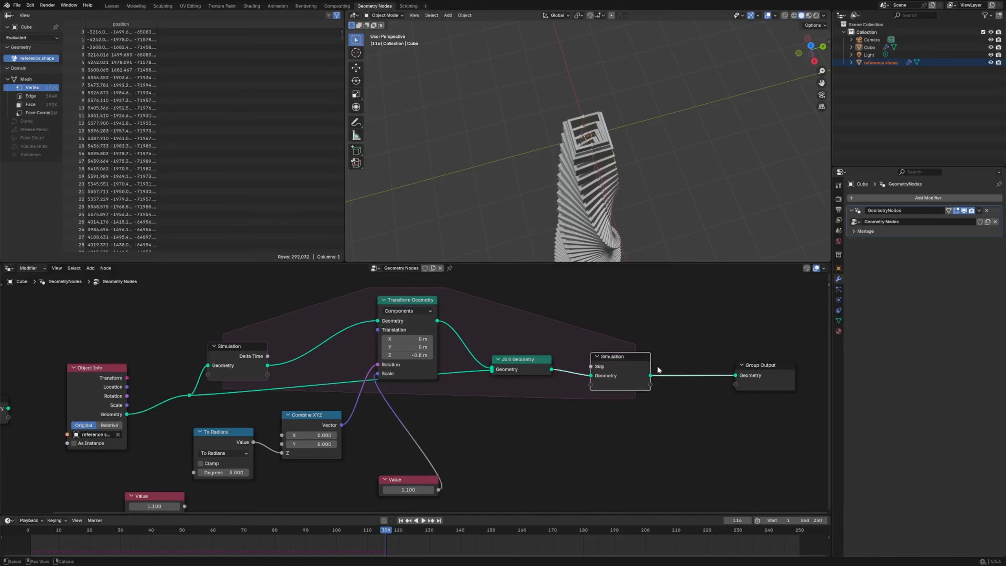
Move Group Output far away from the simulation zone to make room for more nodes
middle_click_drag(777, 377, 516, 345)
left_click_drag(515, 345, 732, 336)
left_click_drag(366, 331, 384, 313)
scroll(309, 364, "down", 2)
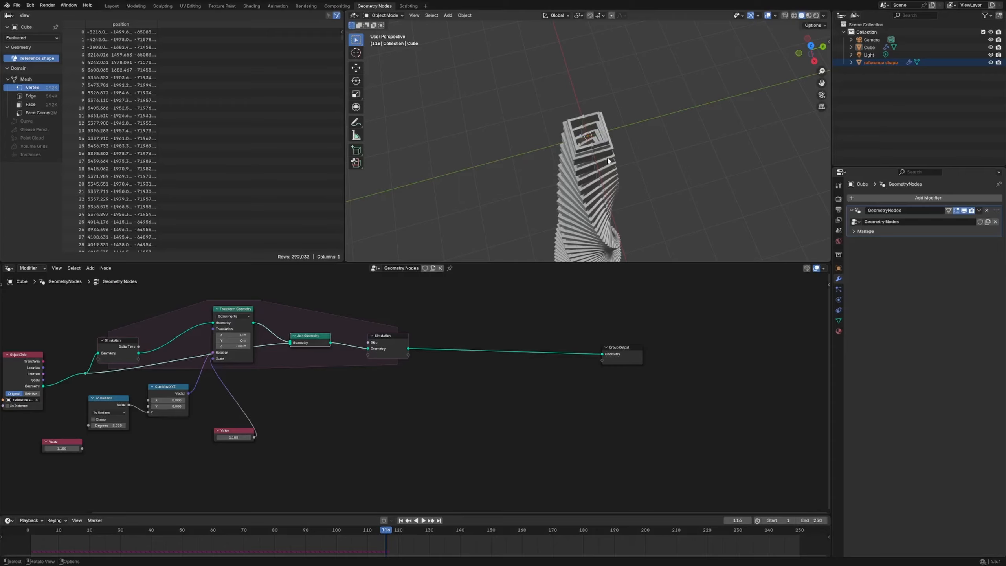
middle_click_drag(293, 340, 386, 337)
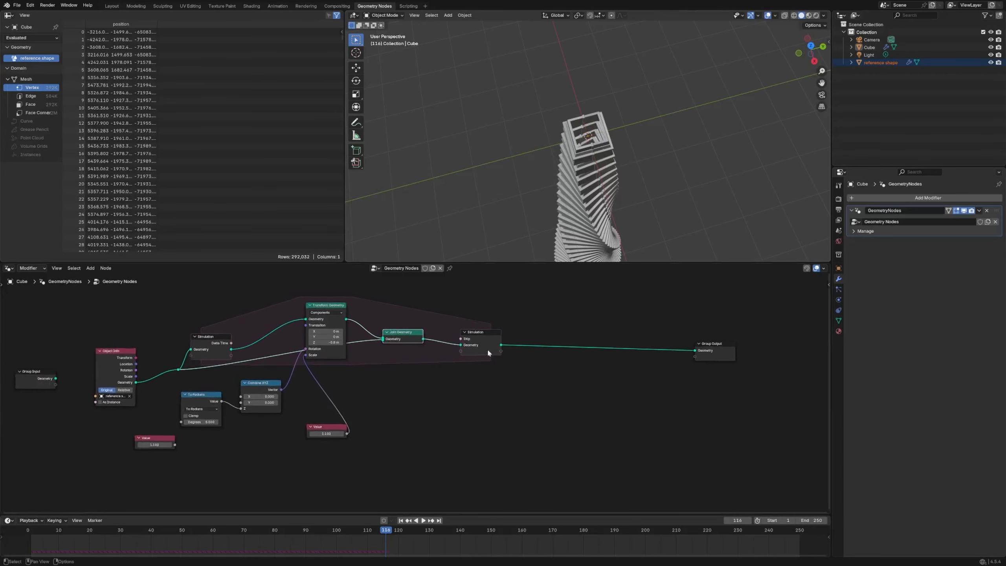
Dissolve the Join Geometry node while keeping the geometry connection, and move the playhead to frame 12
key("ctrl+x")
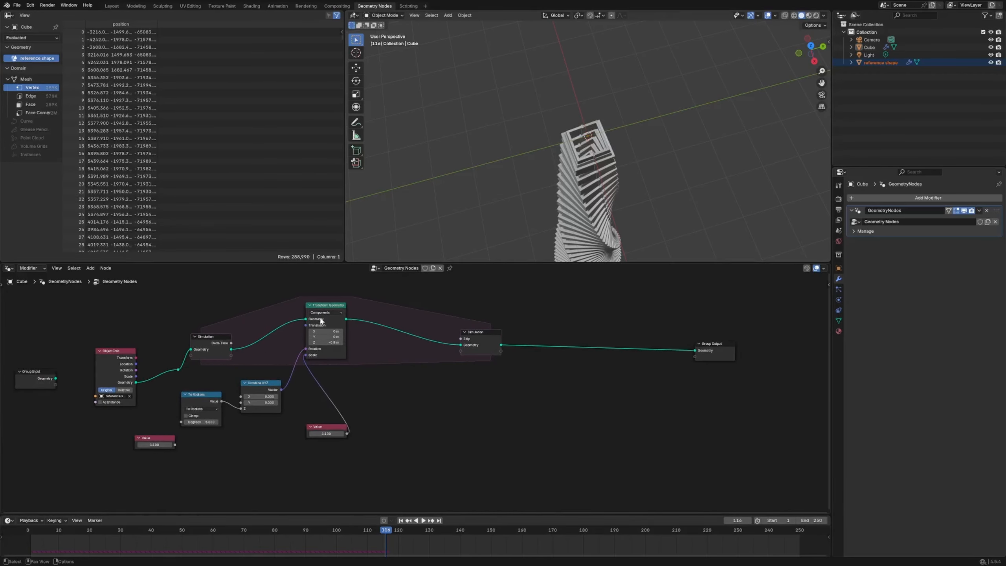
left_click_drag(395, 530, 65, 527)
middle_click_drag(523, 435, 468, 431)
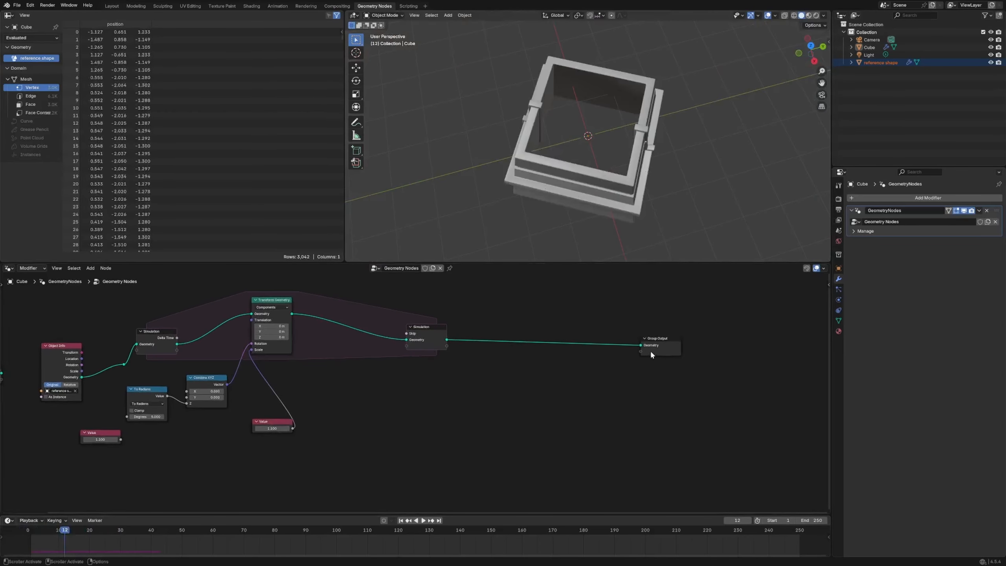
Widen the gap before Group Output and add a second simulation zone below the link
left_click_drag(650, 348, 700, 345)
left_click_drag(437, 339, 388, 337)
key("shift+a")
mouse_move(464, 395)
type("simu")
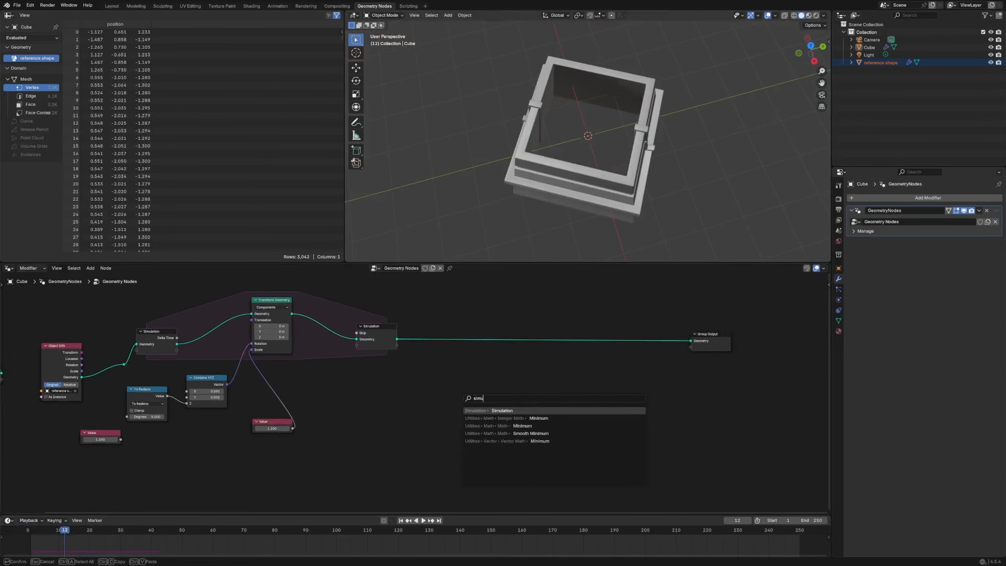
key("Return")
left_click(548, 421)
Route the first simulation output through the second zone into Group Output and line up the new simulation nodes
left_click(397, 339)
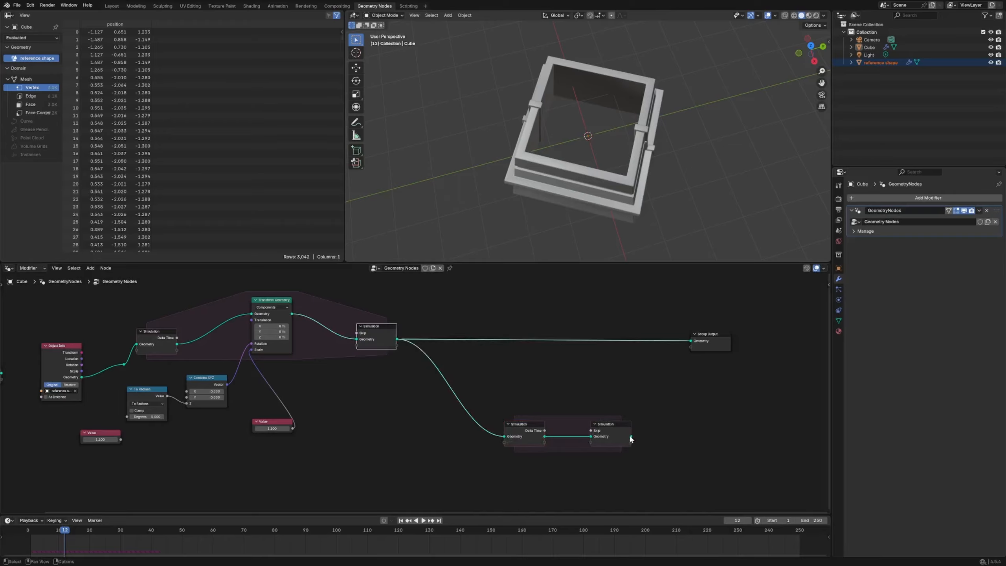
left_click_drag(631, 436, 724, 326)
left_click_drag(612, 426, 628, 367)
left_click_drag(544, 435, 516, 363)
key("Escape")
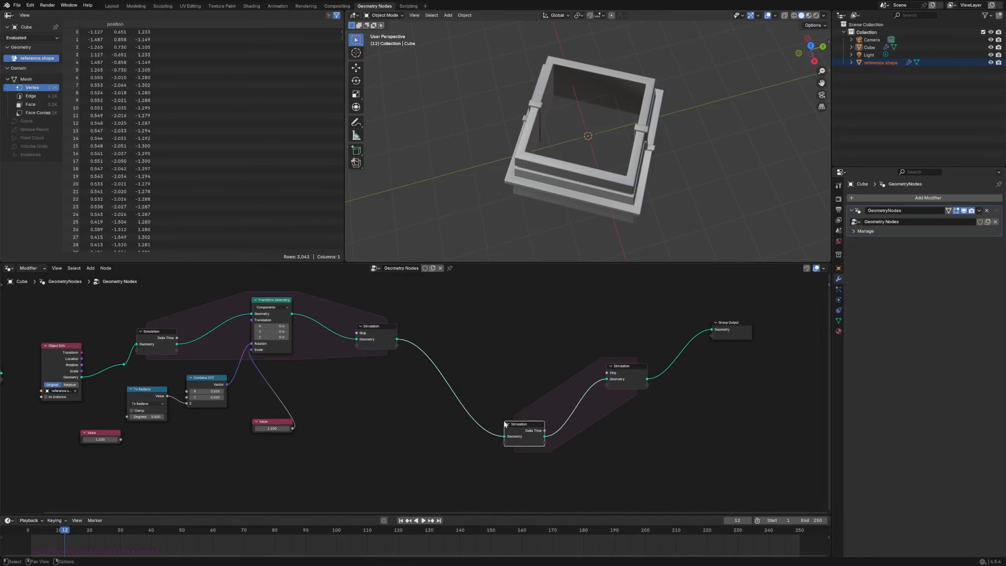
left_click_drag(504, 423, 485, 346)
left_click_drag(613, 372, 641, 373)
Insert a Join Geometry node inside the second simulation zone and add a reroute point on the zone's incoming link
left_click(587, 319)
key("shift+a")
type("join")
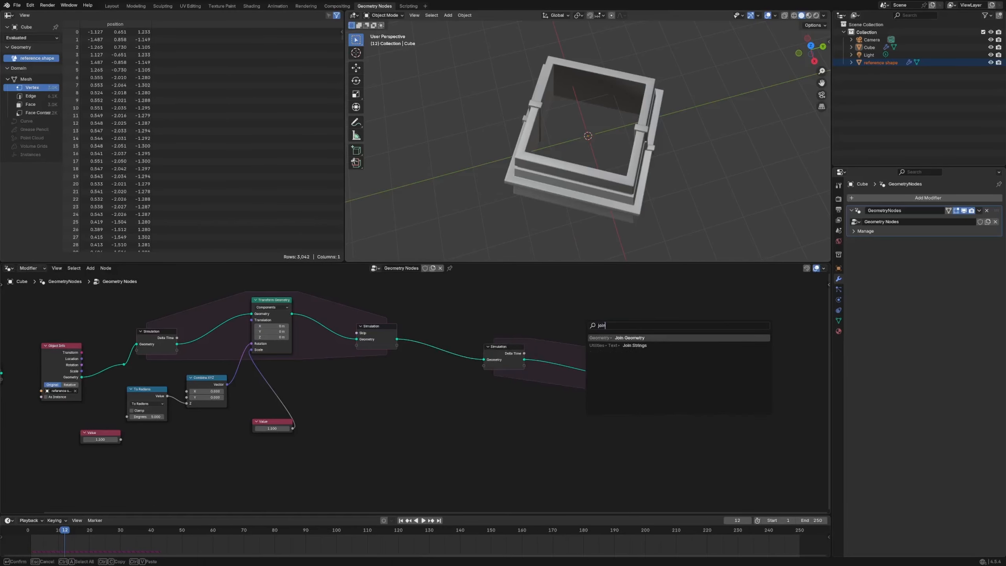
key("Return")
left_click(578, 371)
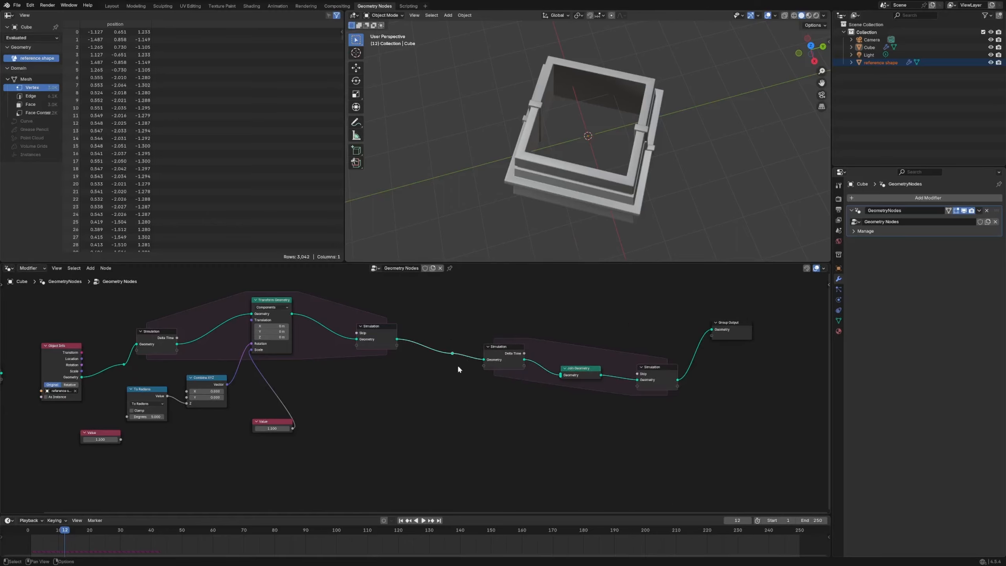
Duplicate Transform Geometry into the second zone before Join Geometry and set its Z translation to -0.8 m
left_click(281, 299)
key("shift+d")
left_click(569, 315)
left_click(569, 346)
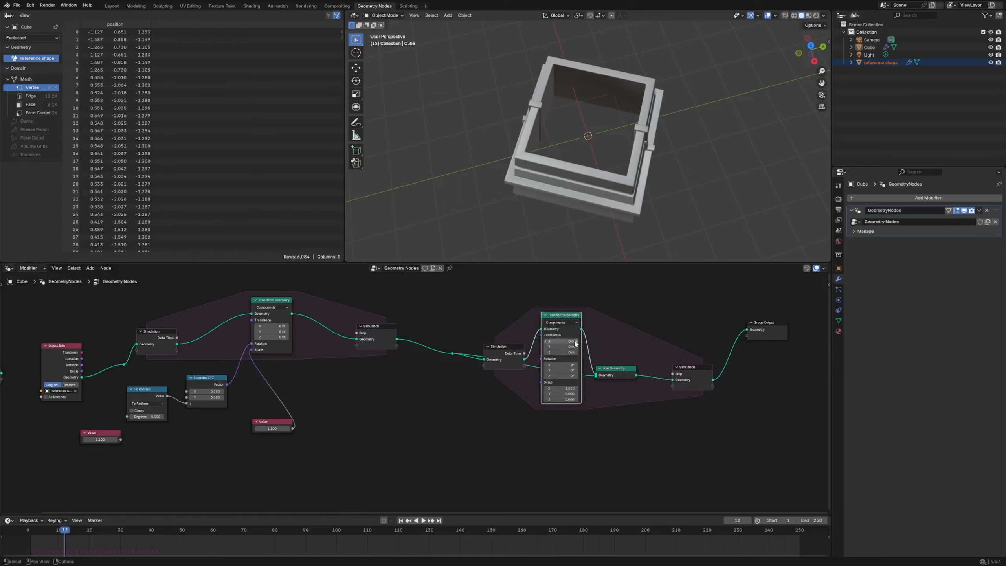
type("-0.8")
key("Return")
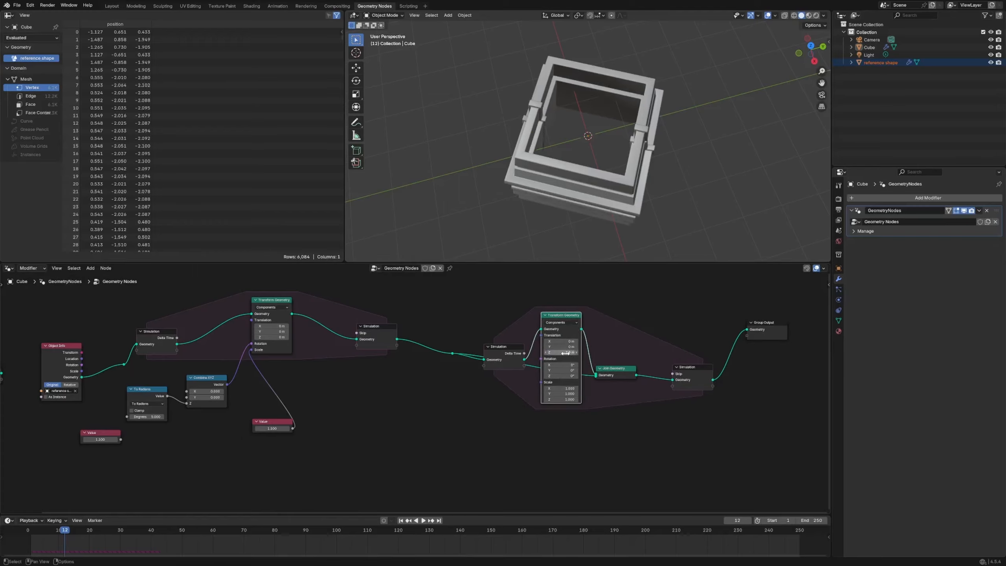
Scrub the timeline forward to frame 35 to preview the growing structure
left_click_drag(66, 532, 117, 536)
left_click_drag(117, 536, 127, 535)
middle_click_drag(574, 168, 572, 150)
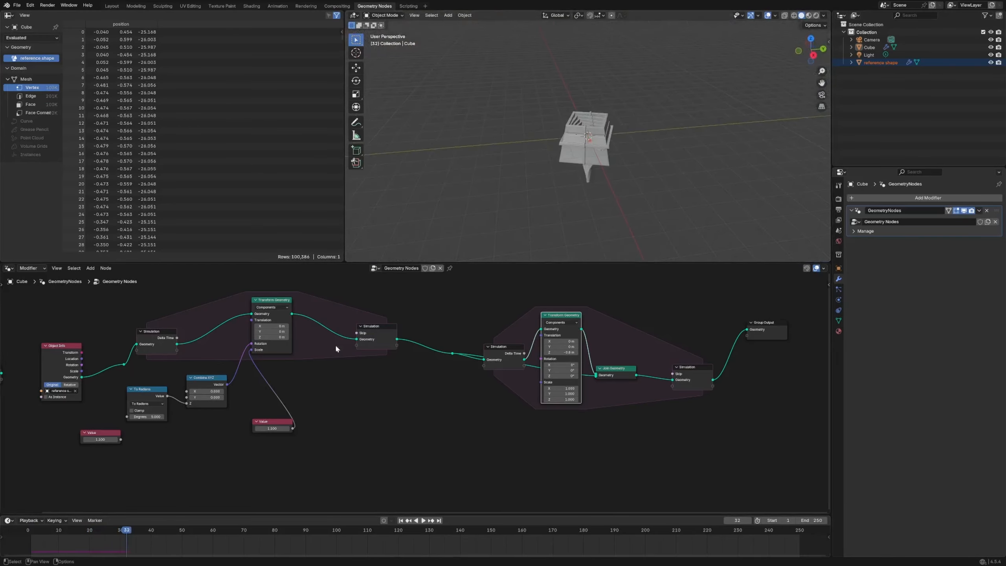
left_click_drag(128, 532, 136, 532)
Space out the second zone's simulation, Transform Geometry and Join Geometry nodes, and move Group Output slightly away
middle_click_drag(522, 416, 453, 425)
left_click_drag(705, 340, 737, 335)
left_click_drag(625, 380, 649, 366)
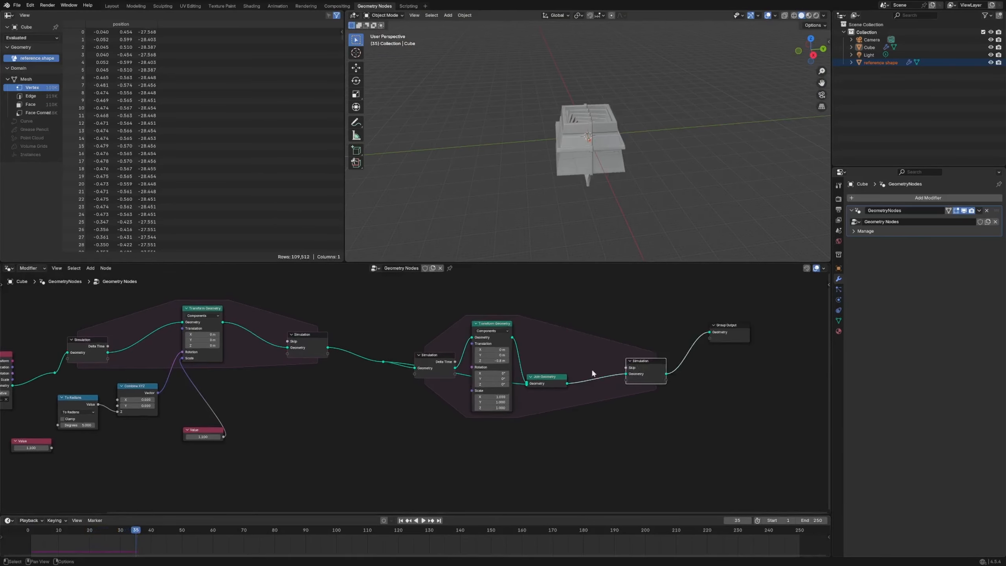
left_click_drag(500, 325, 510, 318)
left_click_drag(537, 383, 554, 392)
left_click_drag(436, 357, 425, 340)
left_click_drag(545, 391, 548, 398)
Examine the interior of the stacked structure up close from above
middle_click_drag(605, 79, 608, 132)
scroll(600, 155, "up", 8)
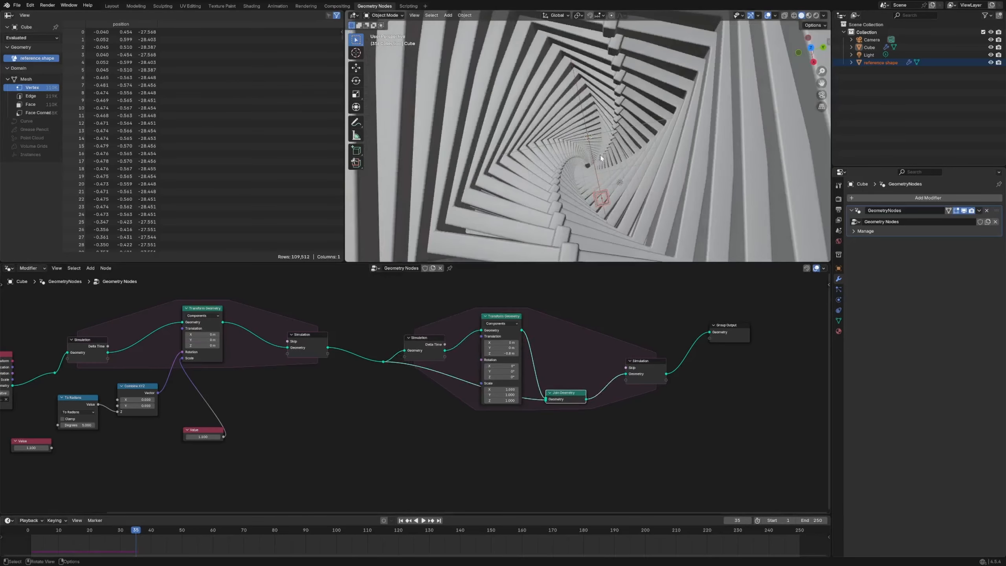
middle_click_drag(596, 170, 521, 231)
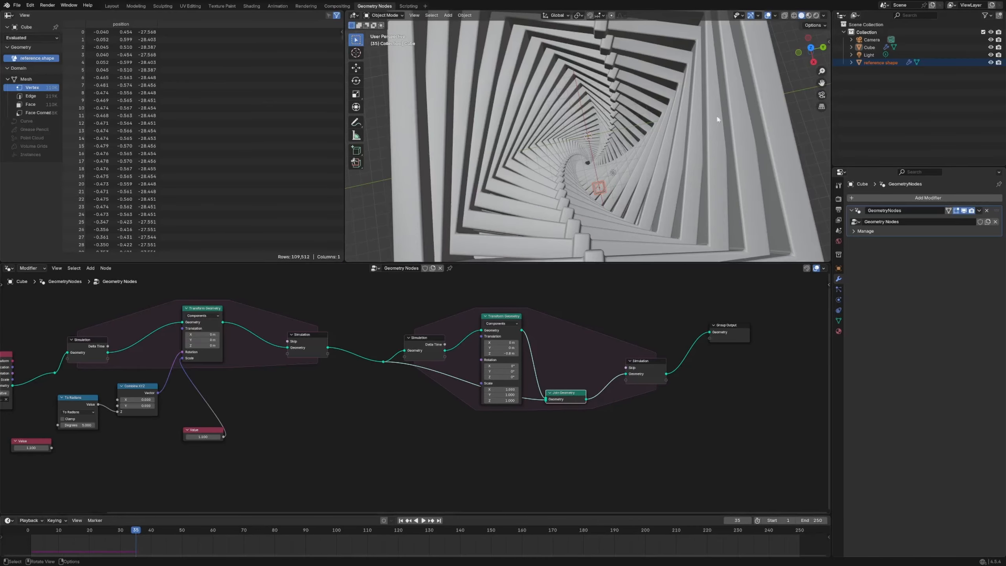
Add a Bounding Box node between the two simulation zones and feed it the first zone's output geometry
middle_click_drag(717, 119, 637, 170)
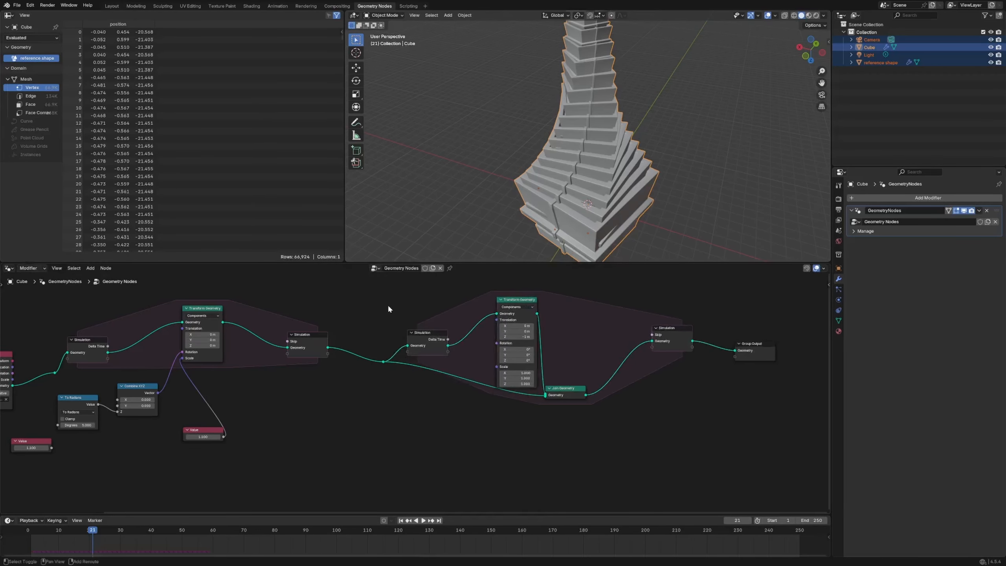
key("shift+a")
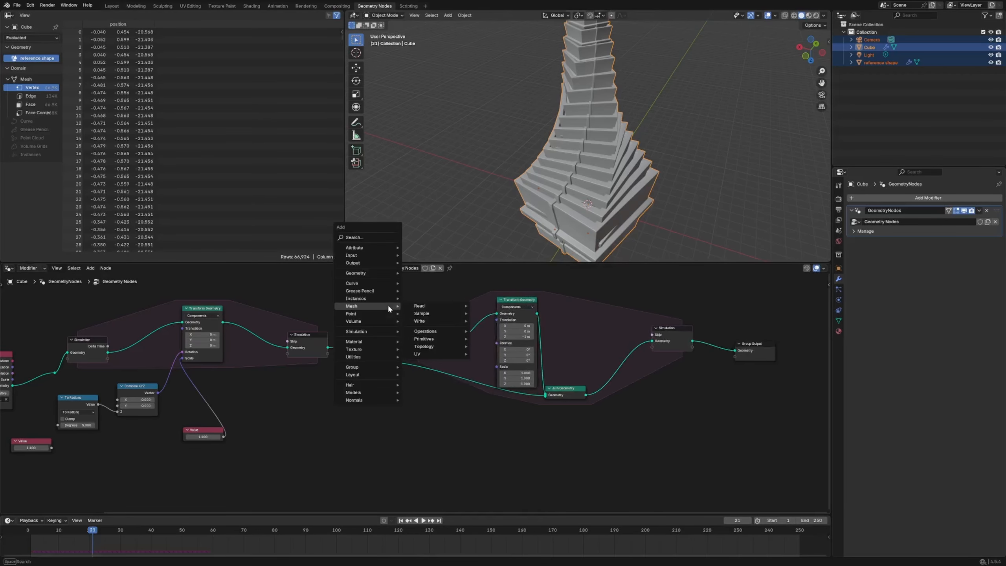
type("boun")
key("Return")
left_click(321, 434)
left_click_drag(328, 347, 330, 392)
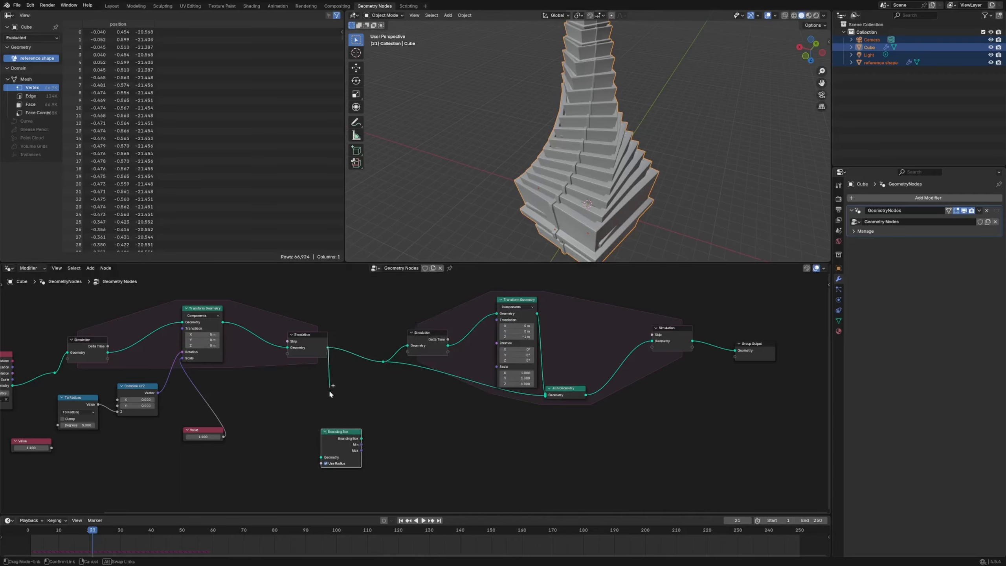
left_click_drag(321, 461, 321, 456)
left_click_drag(343, 438, 347, 426)
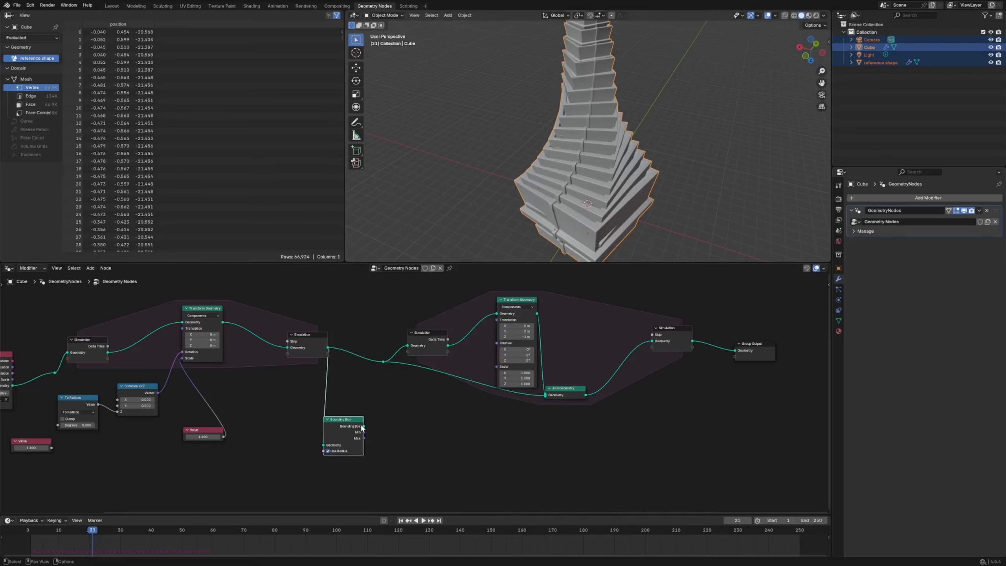
Preview the bounding box through a Viewer node up to frame 38, and move the Viewer clear of the Bounding Box node
left_click(362, 427, "ctrl+shift")
left_click(119, 530)
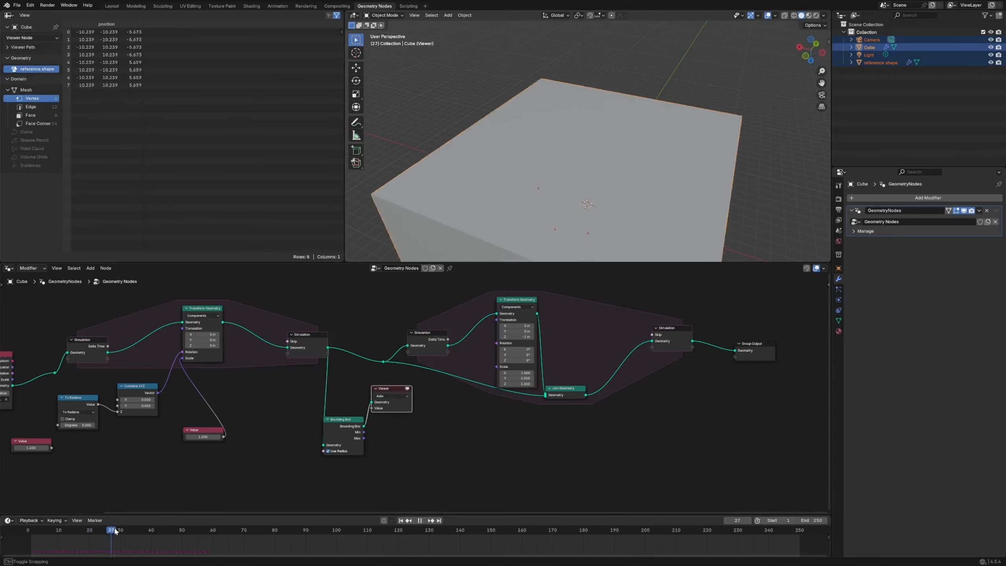
scroll(486, 228, "down", 5)
left_click_drag(145, 530, 145, 533)
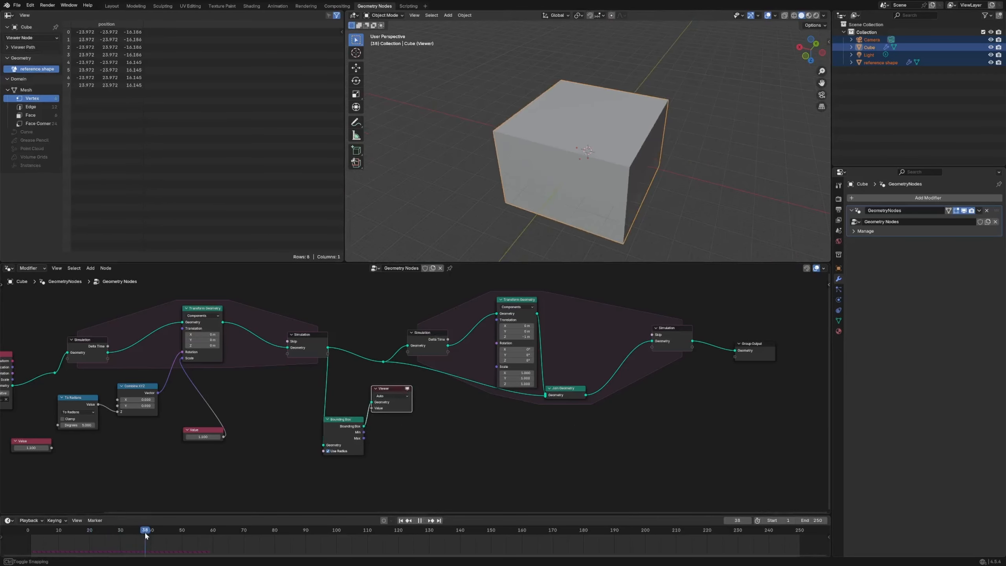
key("g")
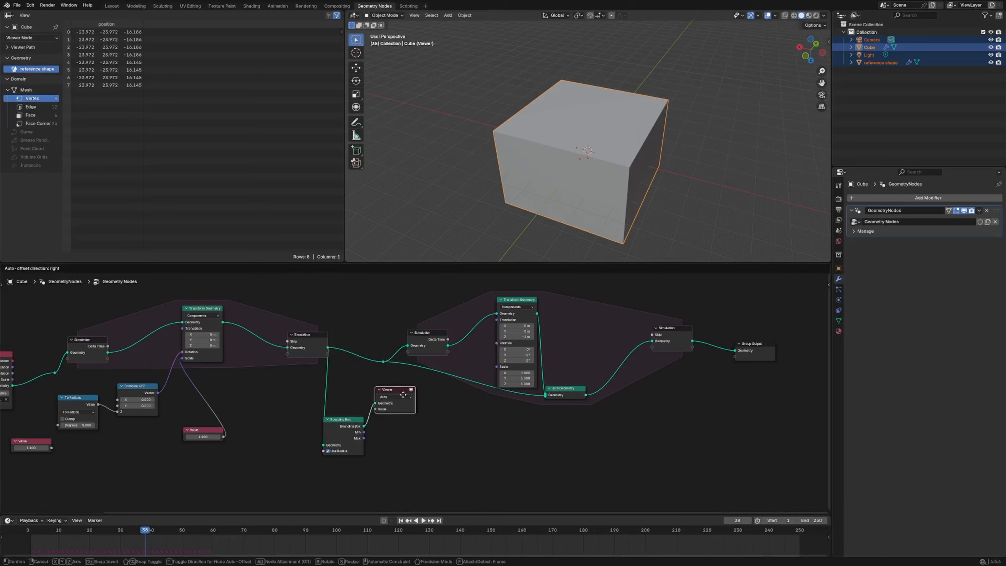
left_click(436, 388)
key("shift+a")
mouse_move(504, 449)
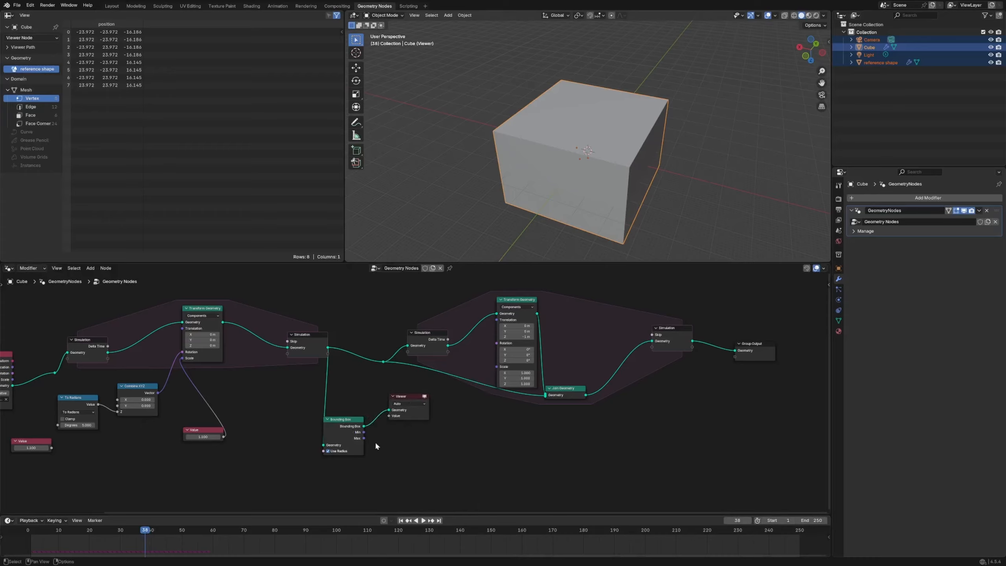
Inspect the Bounding Box node's Max and Min values in the Viewer
left_click(358, 434, "ctrl+shift")
left_click(357, 436, "ctrl+shift")
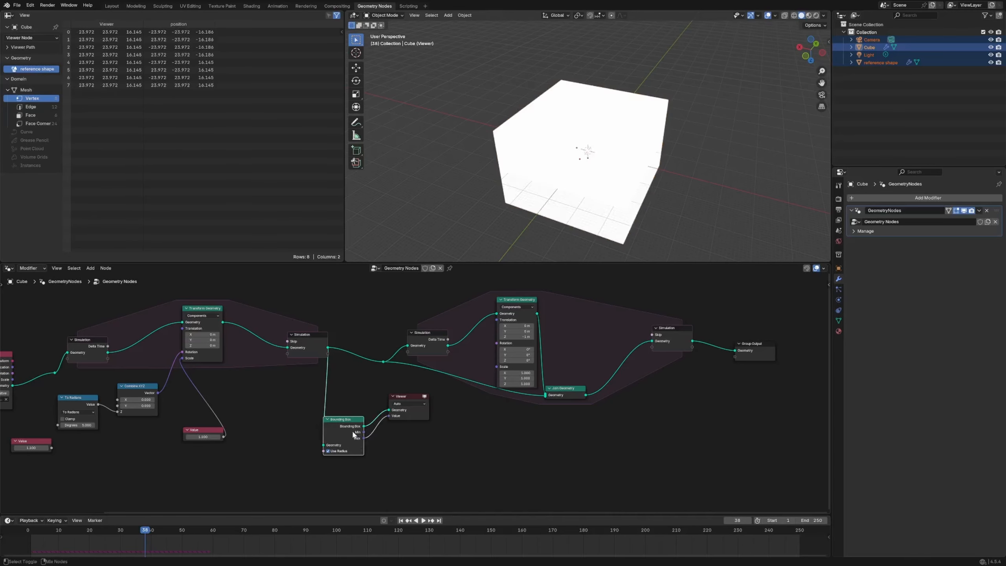
left_click(353, 434, "ctrl+shift")
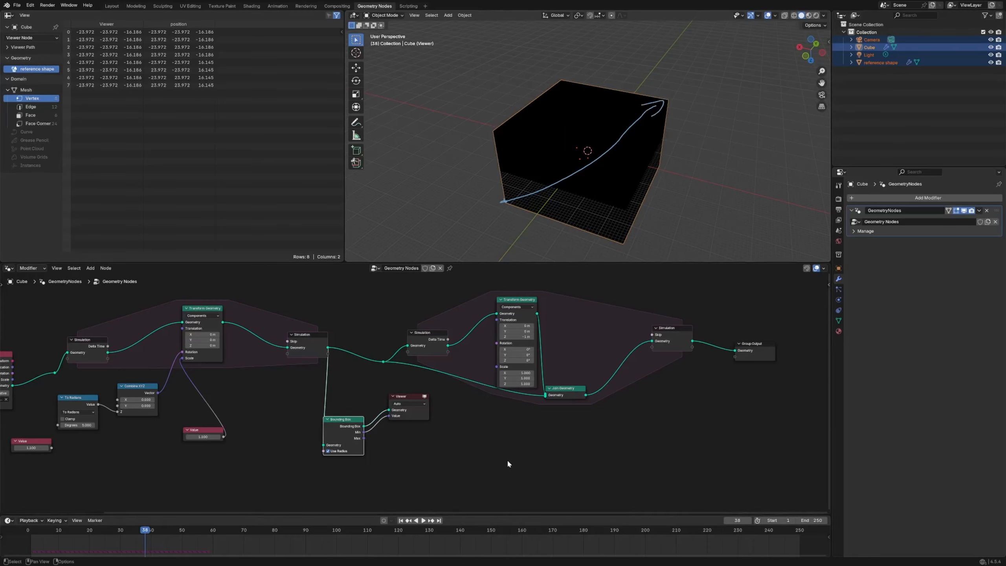
Add two Separate XYZ nodes, one fed by the Bounding Box's Max and the other by its Min
scroll(558, 355, "up", 7)
middle_click_drag(532, 450, 485, 452, "shift")
left_click(486, 451)
key("shift+a")
type("separ")
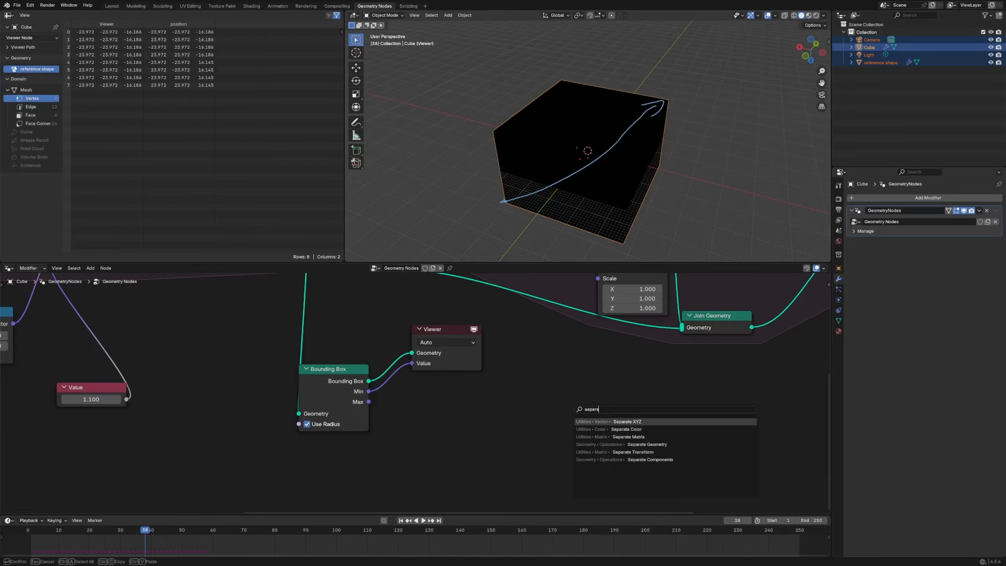
key("Return")
left_click(533, 362)
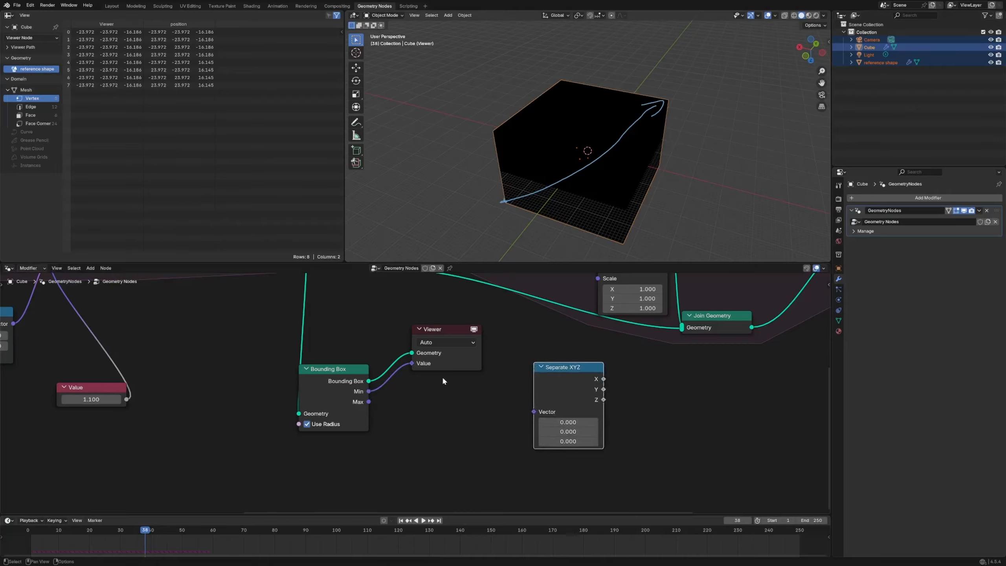
left_click_drag(368, 401, 488, 407)
key("shift+a")
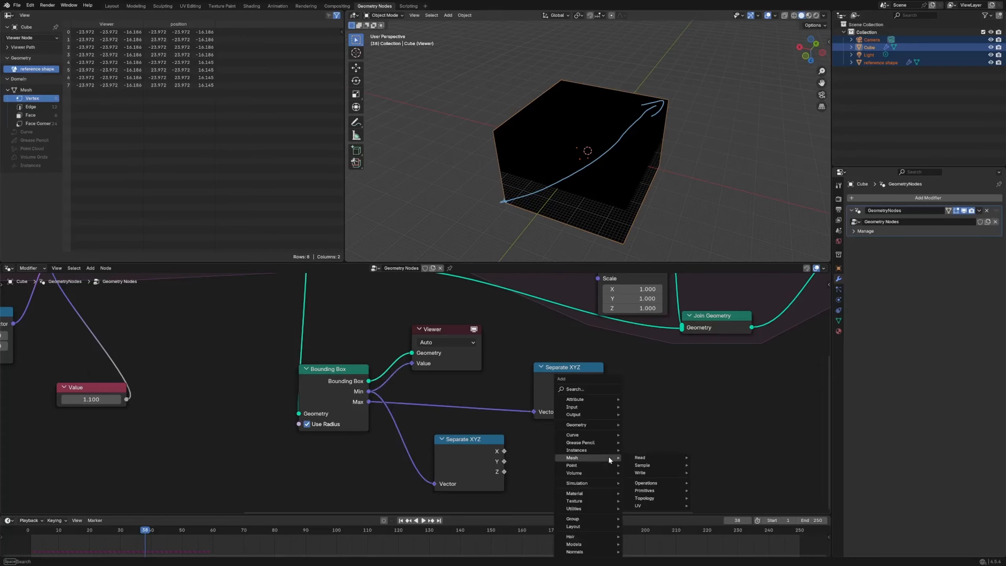
type("ma")
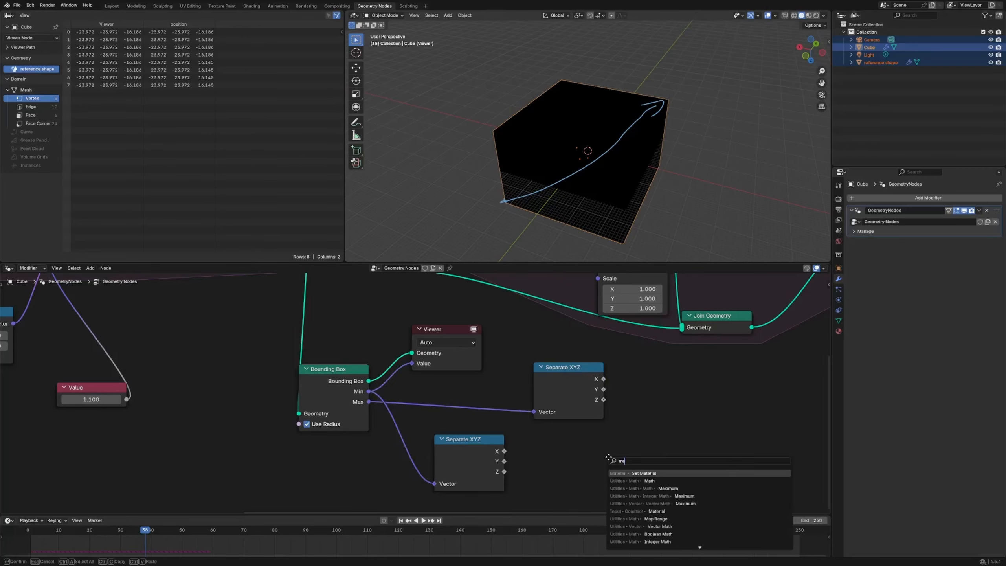
key("Return")
left_click(609, 457)
key("h")
key("x")
Add a Math node set to Subtract beside the two Separate XYZ nodes
key("shift+a")
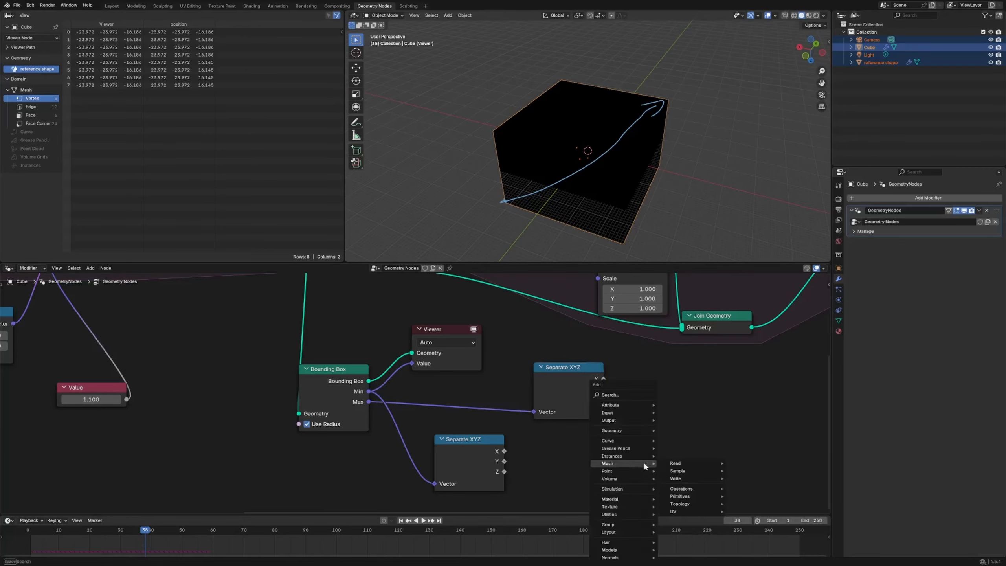
type("math")
key("Return")
left_click(651, 419)
left_click_drag(569, 398, 531, 396)
left_click(684, 448)
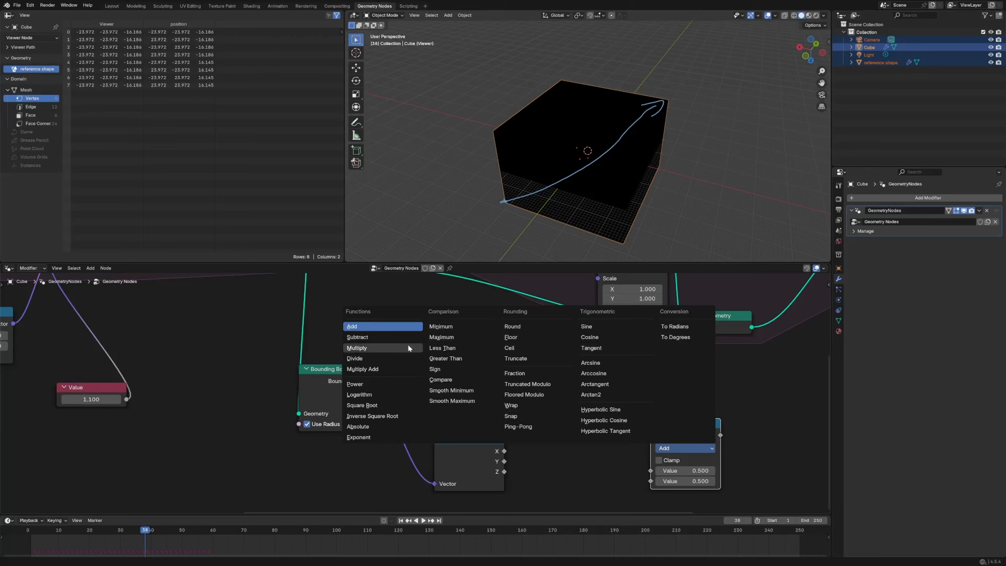
left_click(374, 337)
Feed the Subtract node the Z of the Max vector first and the Z of the Min vector second
left_click_drag(673, 423, 646, 391)
left_click_drag(568, 389, 636, 437)
left_click_drag(504, 469, 622, 447)
middle_click_drag(708, 434, 538, 409)
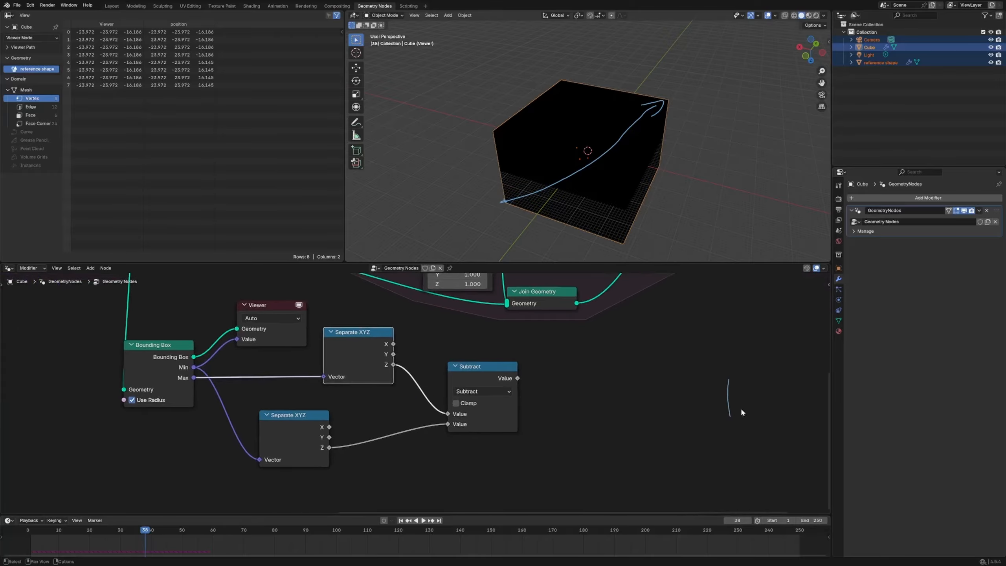
Annotate the numbers 3 and 10 above a horizontal line beside the Subtract node, and erase the annotation
left_click_drag(614, 410, 589, 419)
left_click_drag(583, 423, 795, 431)
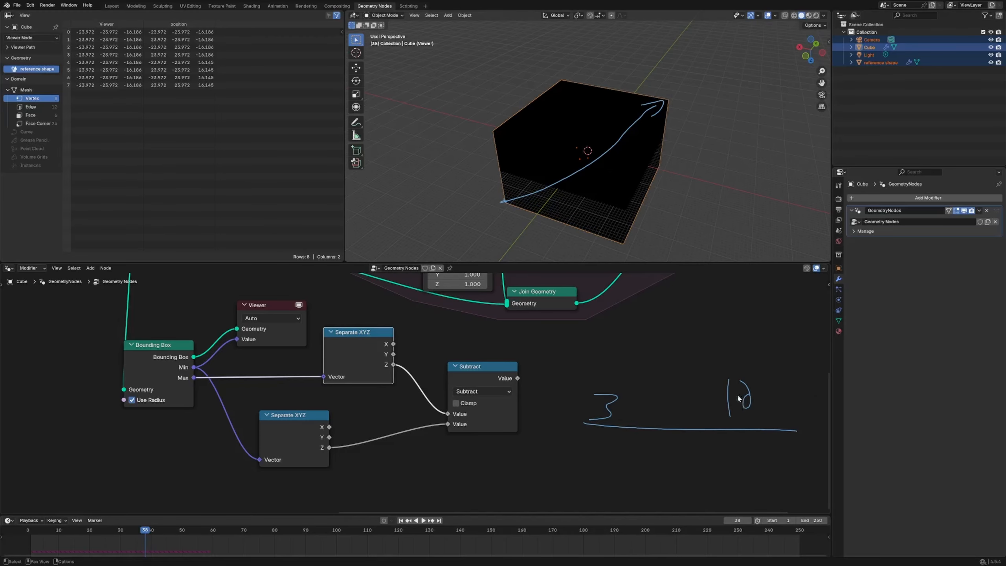
right_click_drag(737, 398, 764, 410)
Add a Combine XYZ node with the Subtract result as Z, and link its vector to the second zone's Transform Geometry Translation
middle_click_drag(533, 391, 549, 484)
key("shift+a")
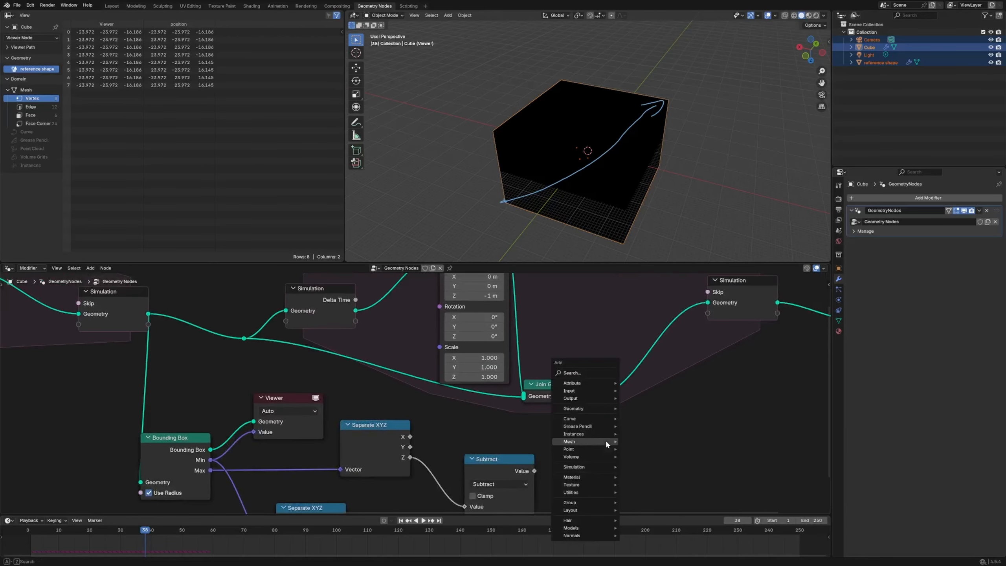
type("comb")
key("Return")
left_click(605, 441)
left_click_drag(534, 471, 605, 490)
left_click_drag(675, 458, 439, 352)
Preview the second simulation zone's output in the Viewer up to frame 51, and delete the Viewer node
left_click(773, 388, "ctrl+shift")
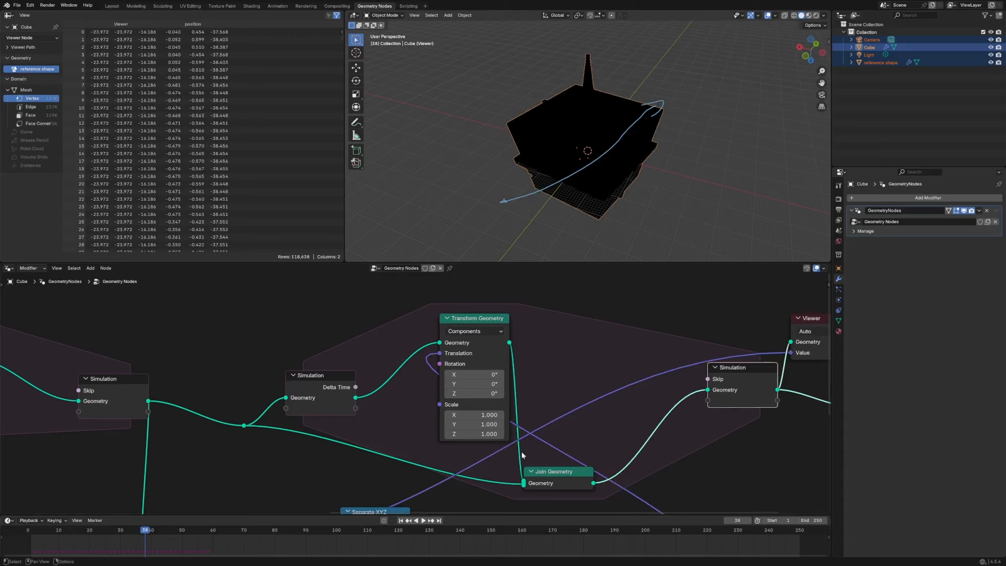
mouse_move(144, 530)
left_mouse_down()
mouse_move(2, 531)
mouse_move(140, 529)
left_mouse_up()
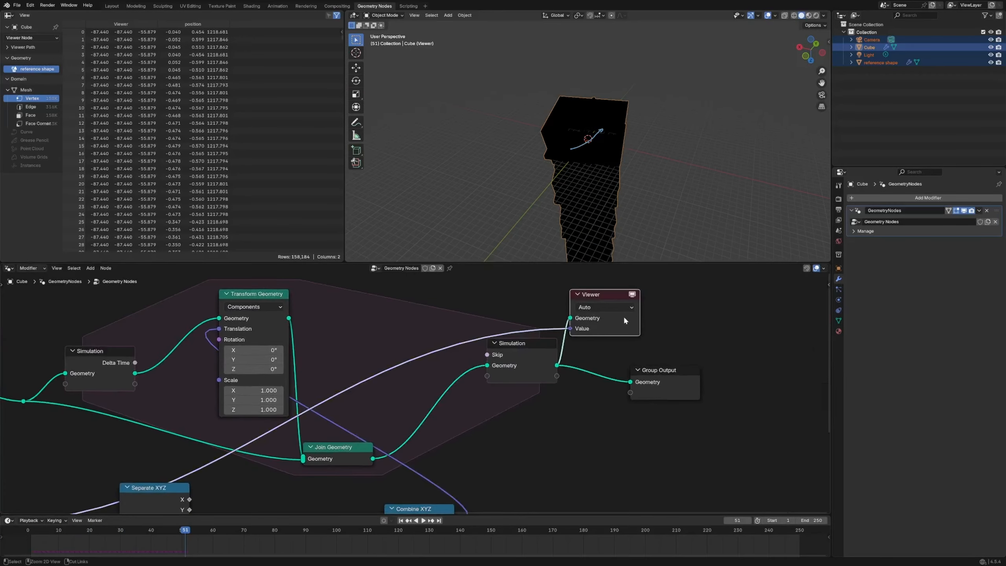
key("x")
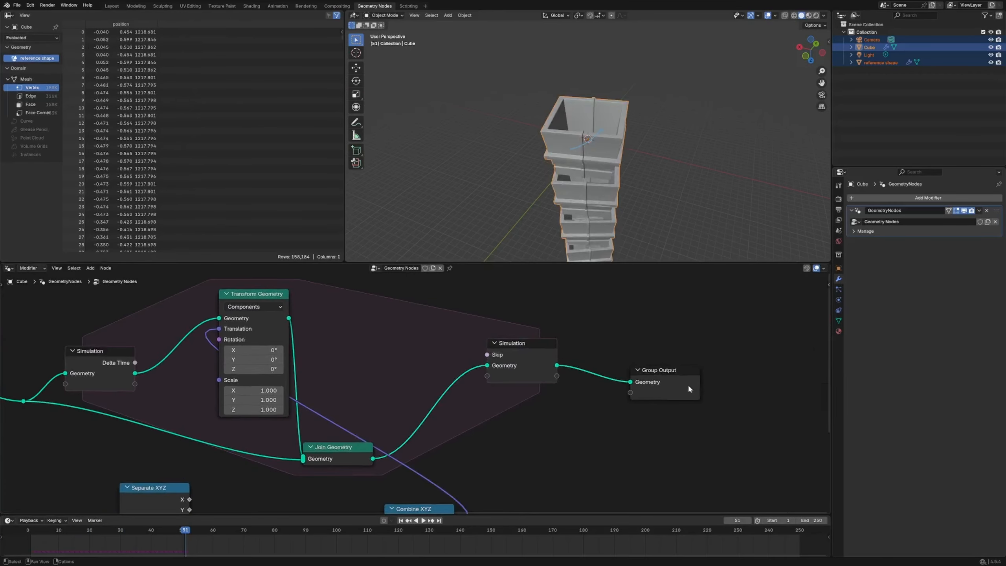
Rearrange the Bounding Box, Separate XYZ, Subtract and Combine XYZ nodes, and adjust the second zone's layout for more room
middle_click_drag(269, 356, 548, 359)
left_click_drag(433, 412, 373, 418)
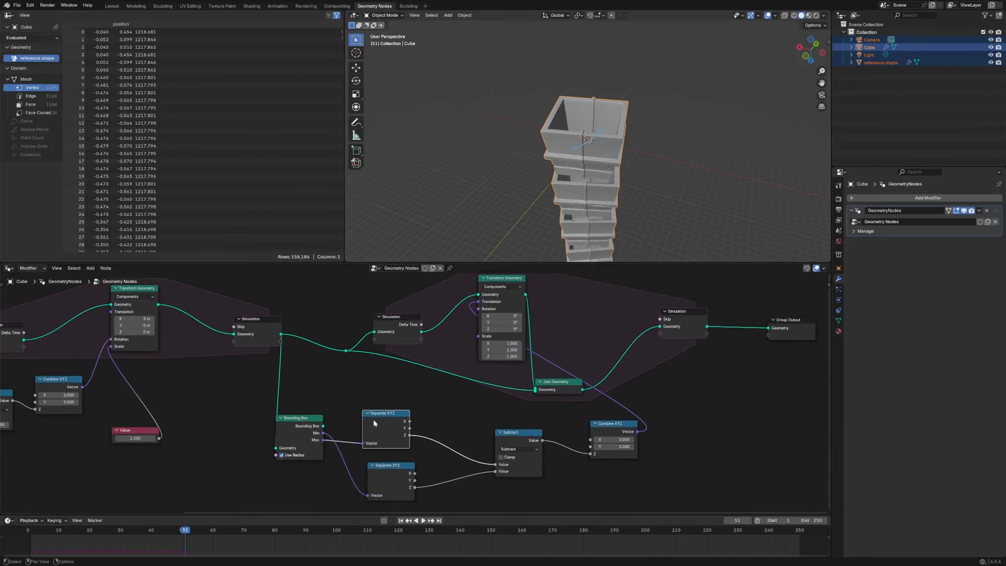
left_click_drag(390, 467, 374, 466)
left_click_drag(528, 443, 504, 442)
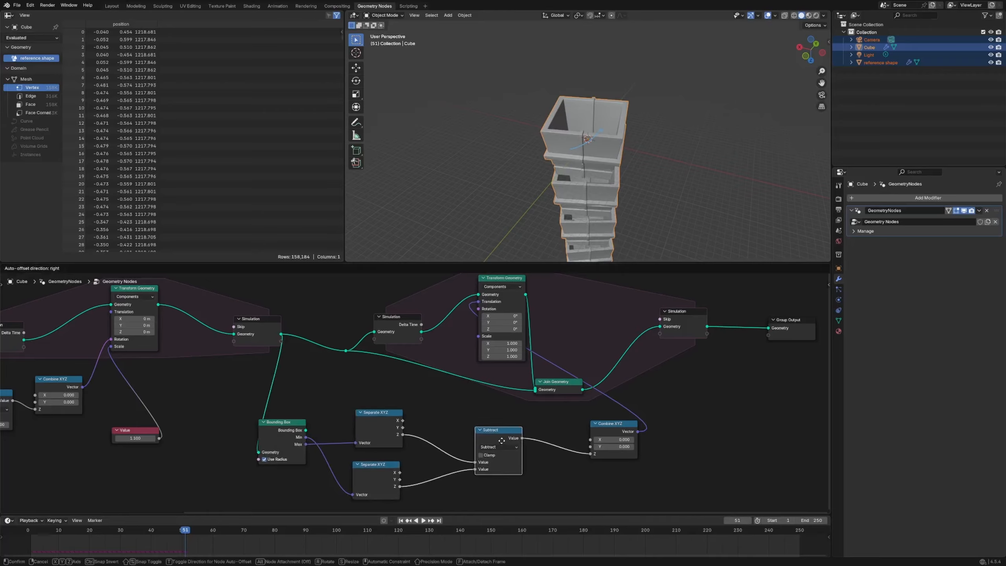
left_click_drag(613, 427, 575, 438)
middle_click_drag(572, 309, 526, 357)
mouse_move(456, 328)
left_mouse_down()
mouse_move(479, 327)
mouse_move(468, 328)
left_mouse_up()
left_click_drag(514, 434, 570, 422)
middle_click_drag(679, 196, 732, 168)
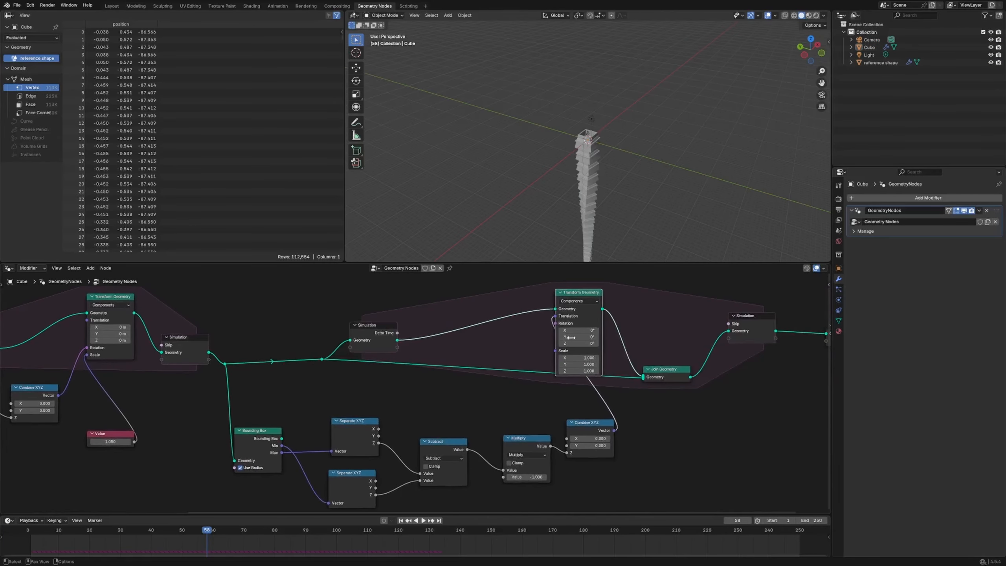
Unlink the 1.050 Value node from the first Transform Geometry and connect it to the Scale of the second zone's Transform Geometry
middle_click_drag(188, 420, 416, 406)
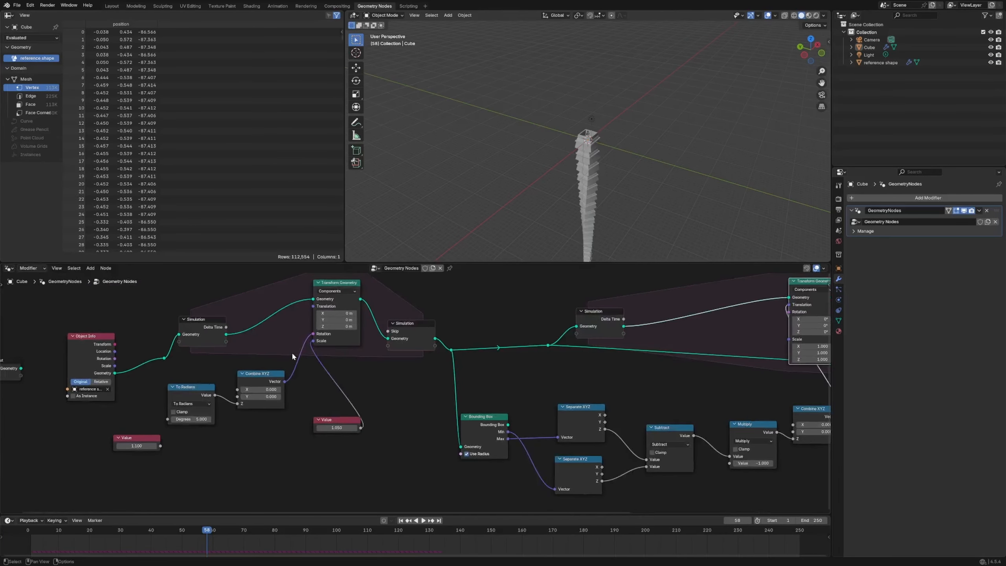
left_click(340, 422)
right_click_drag(380, 370, 385, 368, "ctrl")
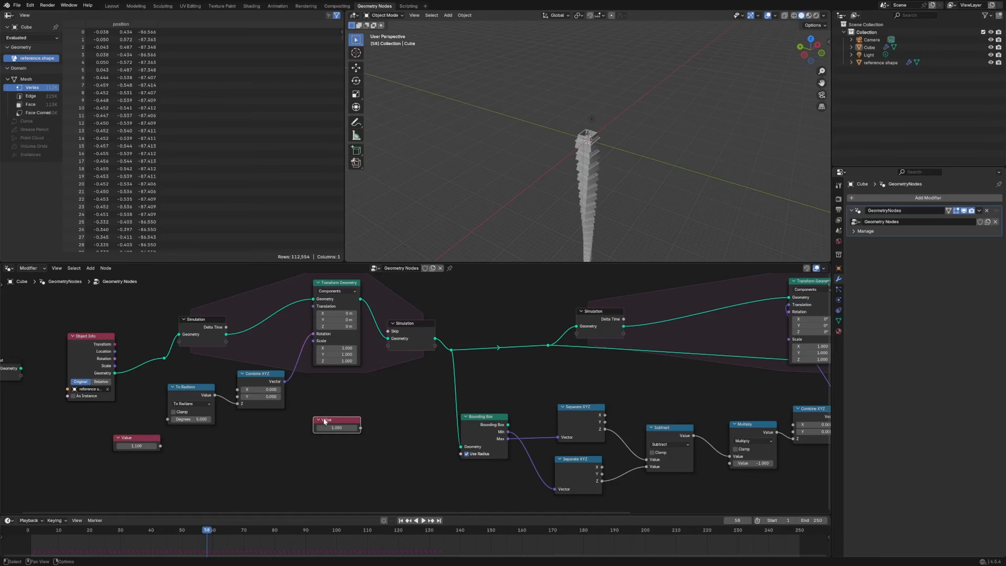
left_click_drag(324, 419, 698, 387)
left_click_drag(698, 387, 704, 383)
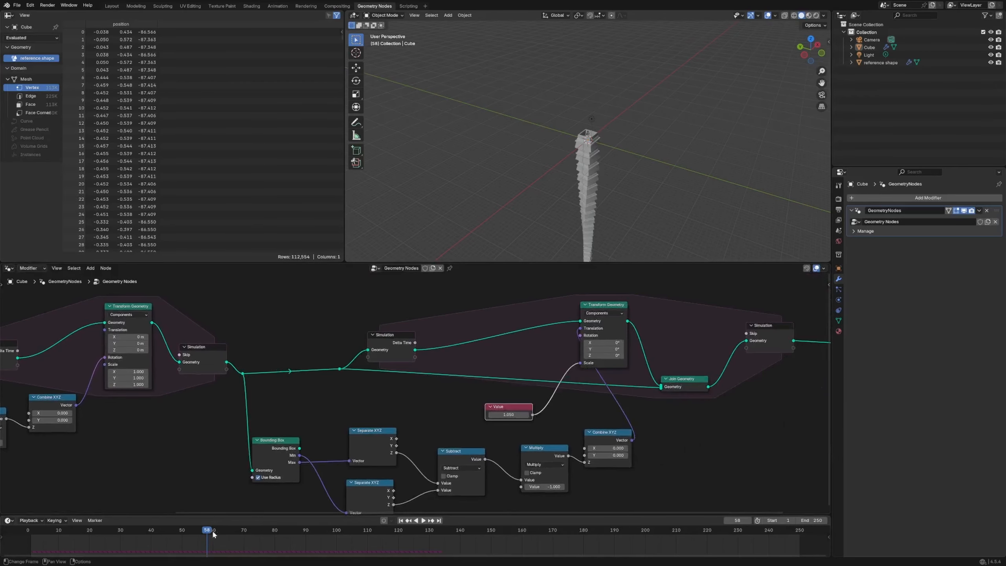
Replay the simulation from the start and examine the spiral tower through the camera and from outside
left_click_drag(213, 530, 22, 531)
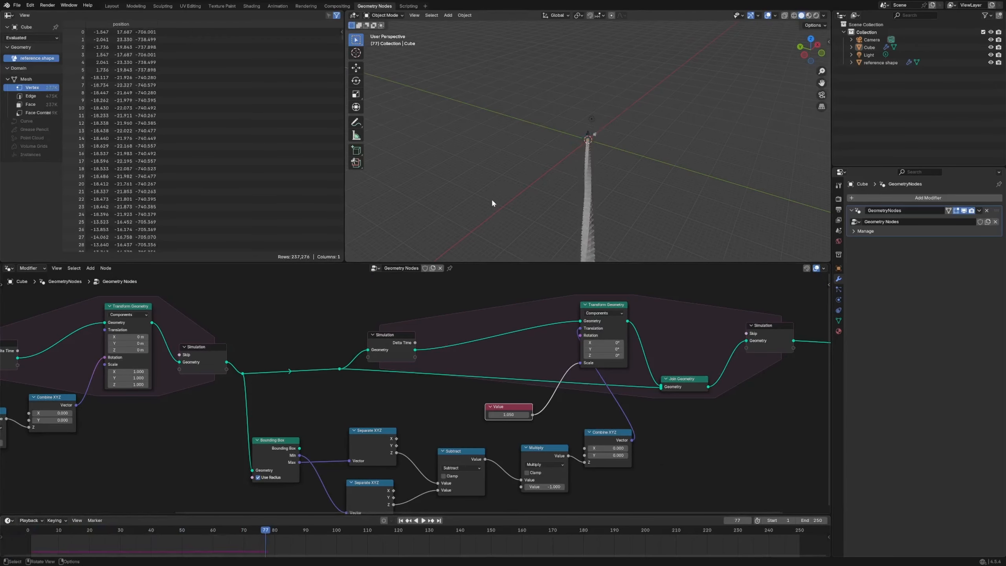
key("KP_0")
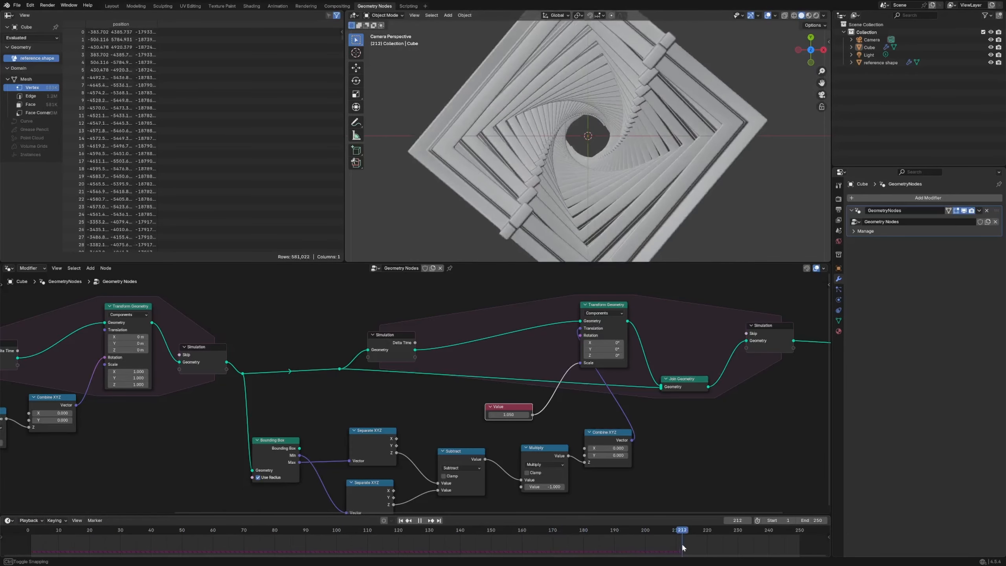
scroll(667, 365, "down", 5)
middle_click_drag(672, 210, 628, 181)
scroll(593, 221, "down", 14)
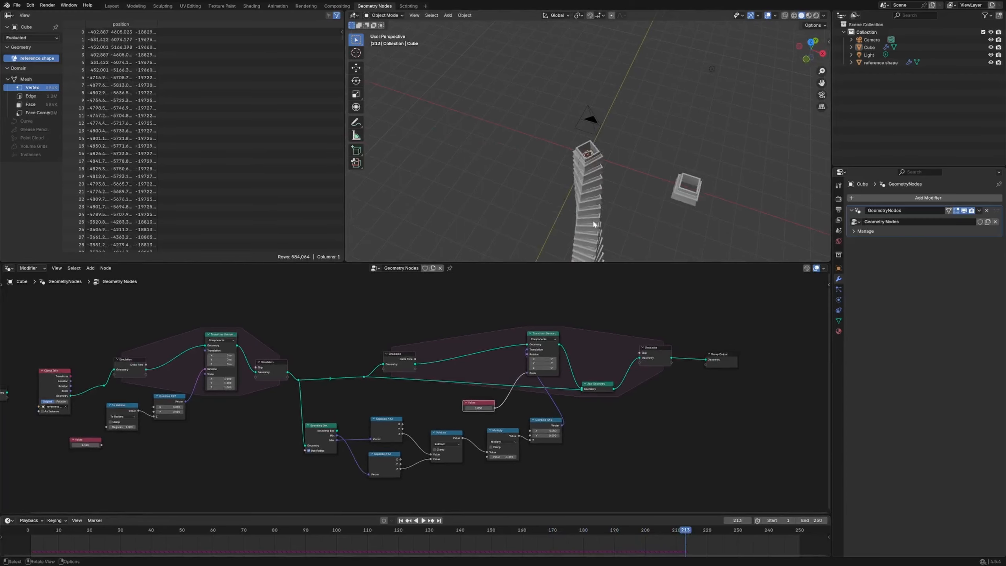
middle_click_drag(592, 219, 590, 108)
scroll(597, 146, "up", 12)
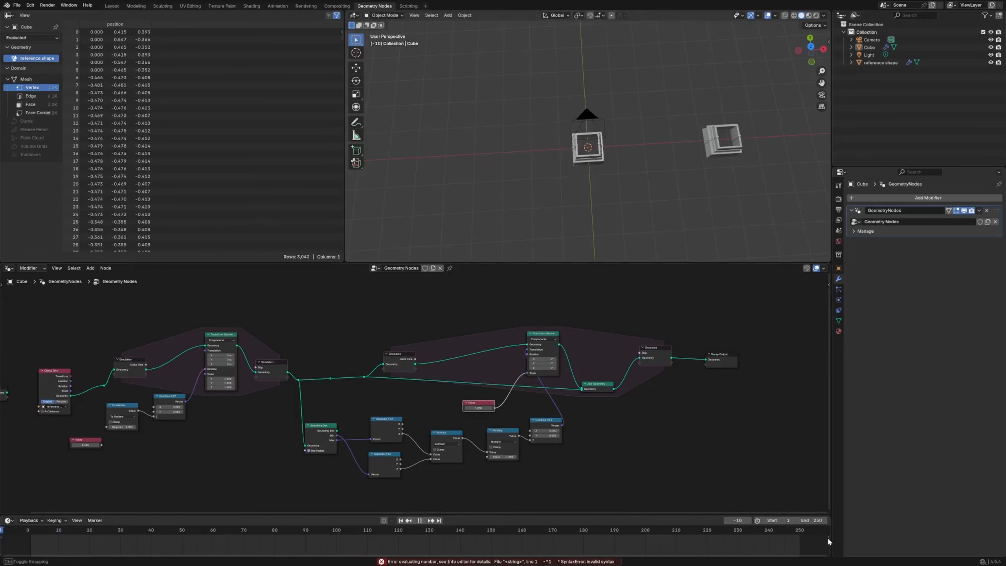
middle_click_drag(572, 194, 577, 143)
Reposition the first zone's closing Simulation node and the second zone's opening Simulation node
scroll(464, 332, "up", 8)
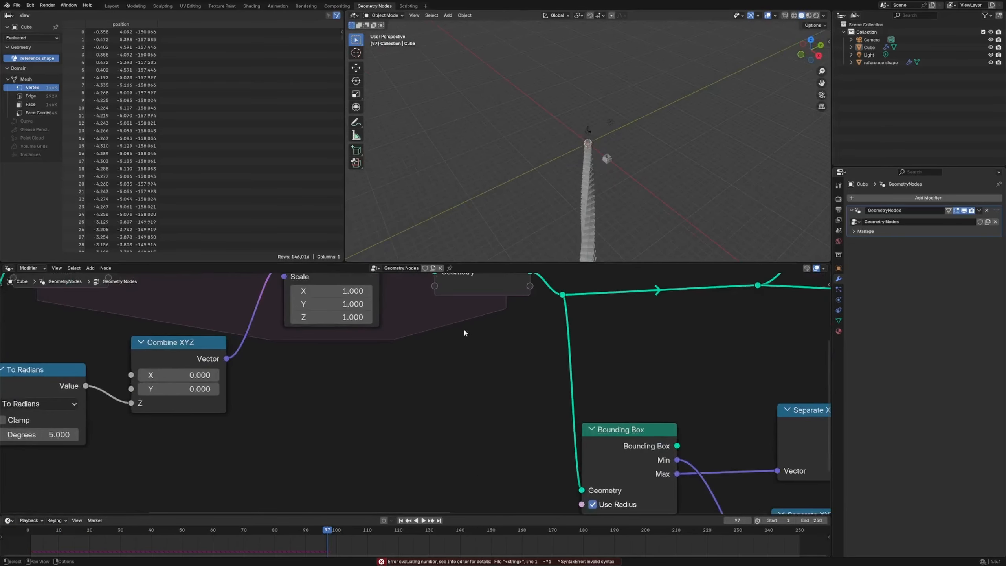
left_click_drag(480, 283, 520, 295)
scroll(483, 348, "down", 5)
middle_click_drag(487, 352, 450, 384)
left_click_drag(466, 340, 439, 343)
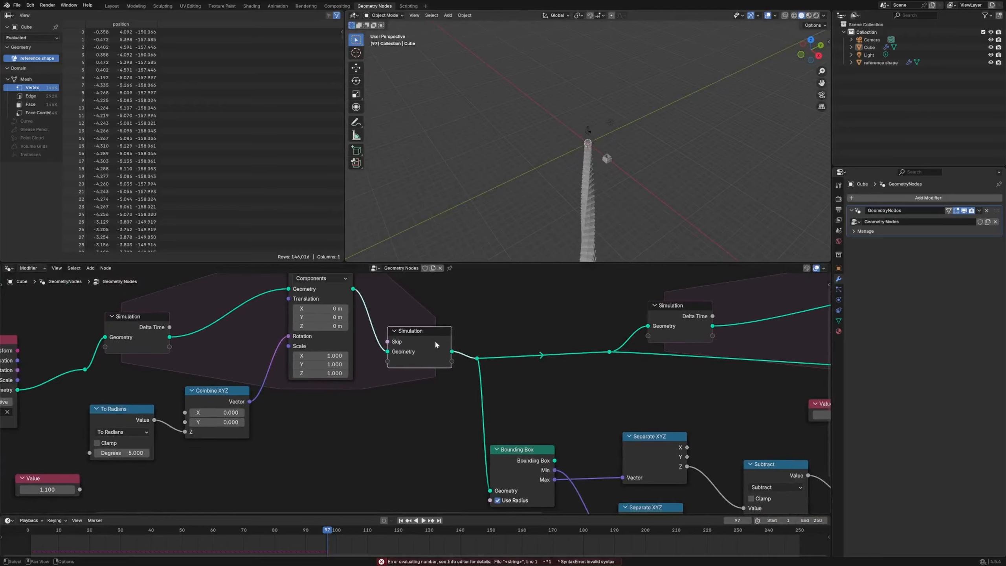
middle_click_drag(599, 350, 336, 372)
left_click_drag(439, 335, 439, 320)
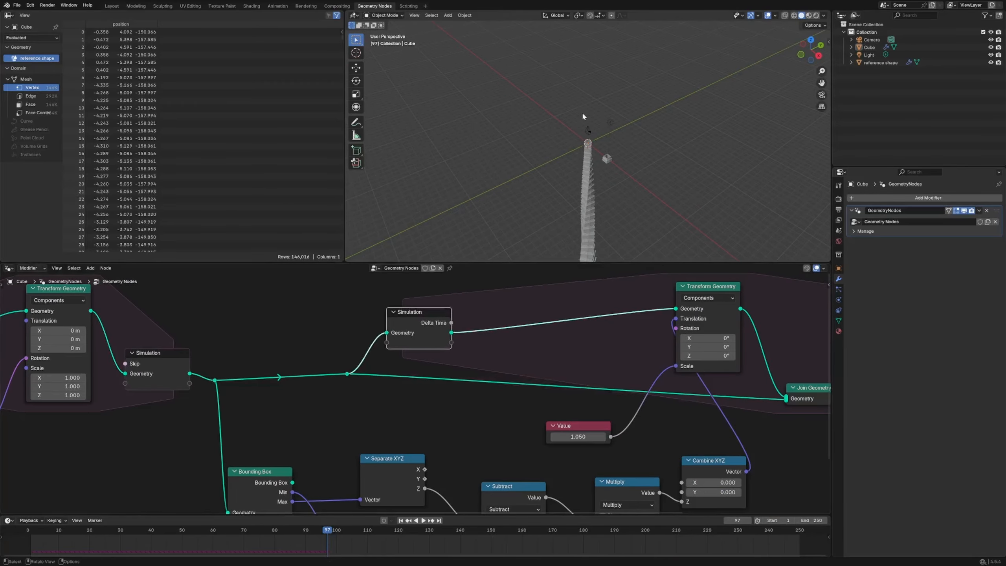
left_click(399, 403)
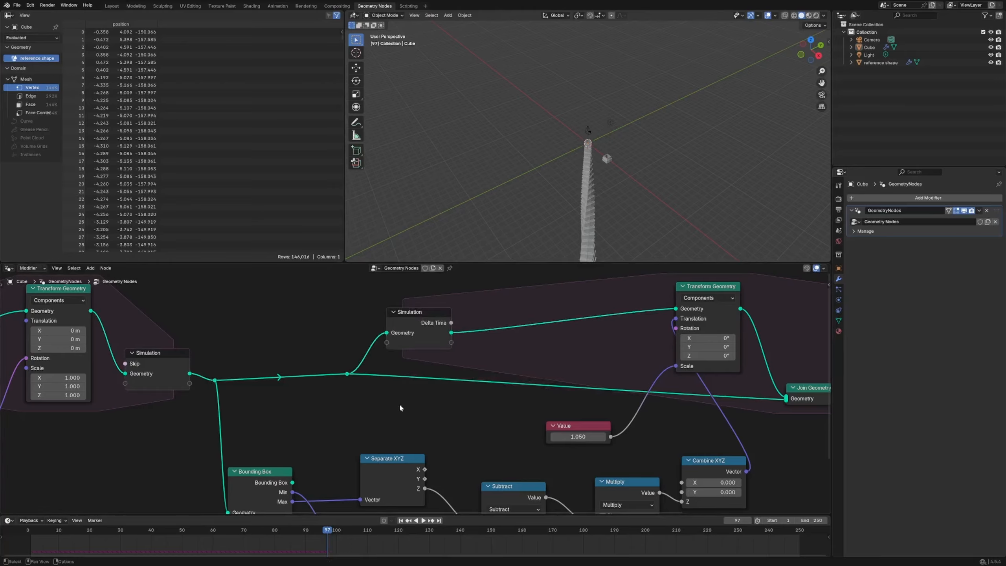
key("shift+a")
type("cap")
key("Return")
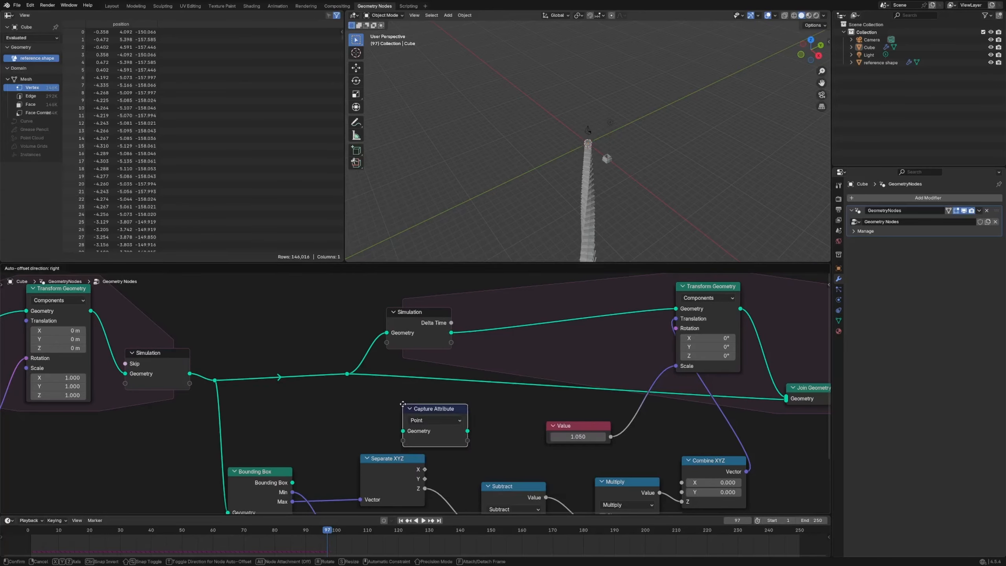
left_click(400, 379)
left_click_drag(439, 362, 414, 407, "alt")
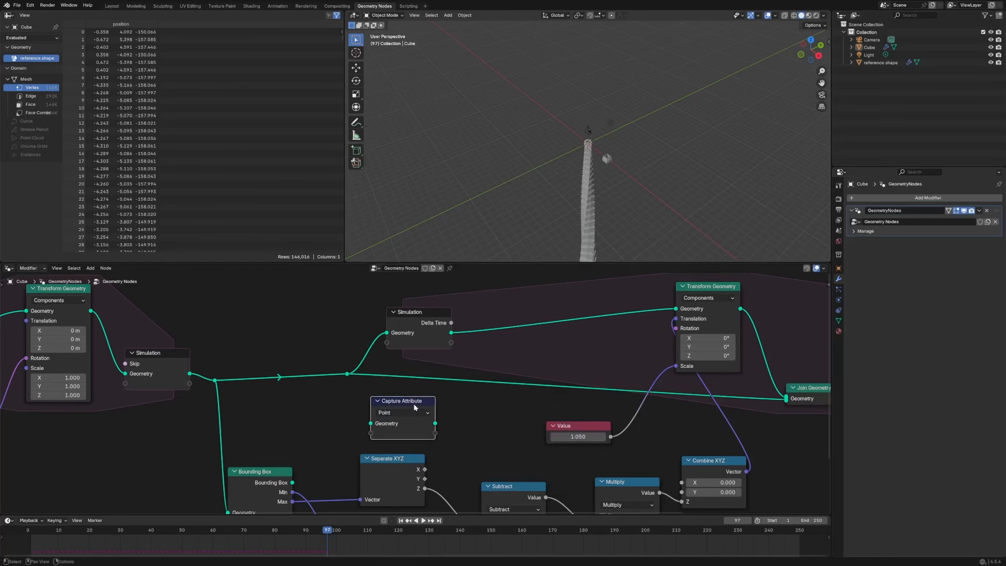
key("x")
Insert a Store Named Attribute node after the first simulation zone and name its attribute "age"
key("shift+a")
type("store")
key("Return")
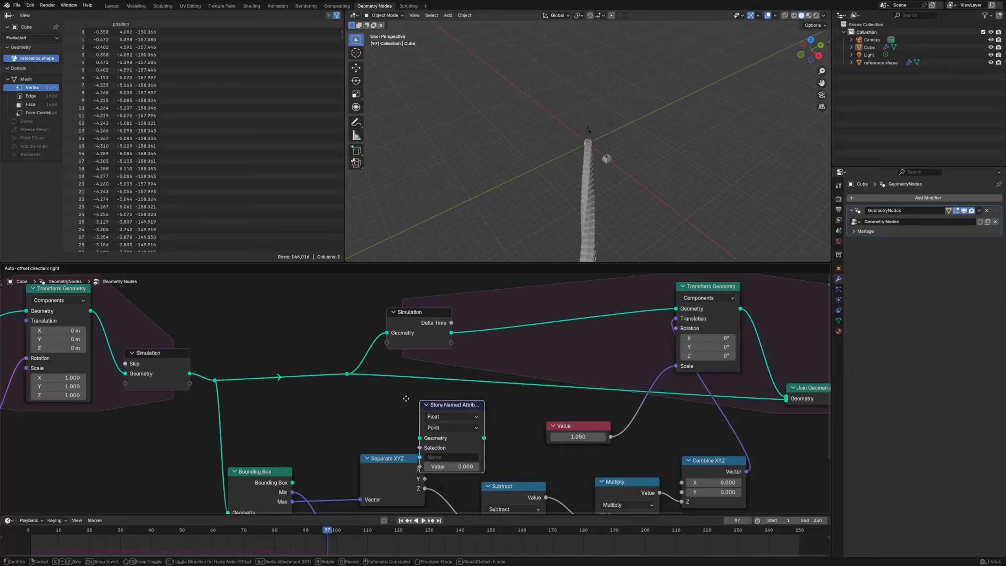
left_click(250, 347)
middle_click_drag(403, 490, 488, 450)
scroll(489, 450, "down", 4)
middle_click_drag(501, 411, 483, 398)
middle_click_drag(484, 398, 447, 371)
key("shift+a")
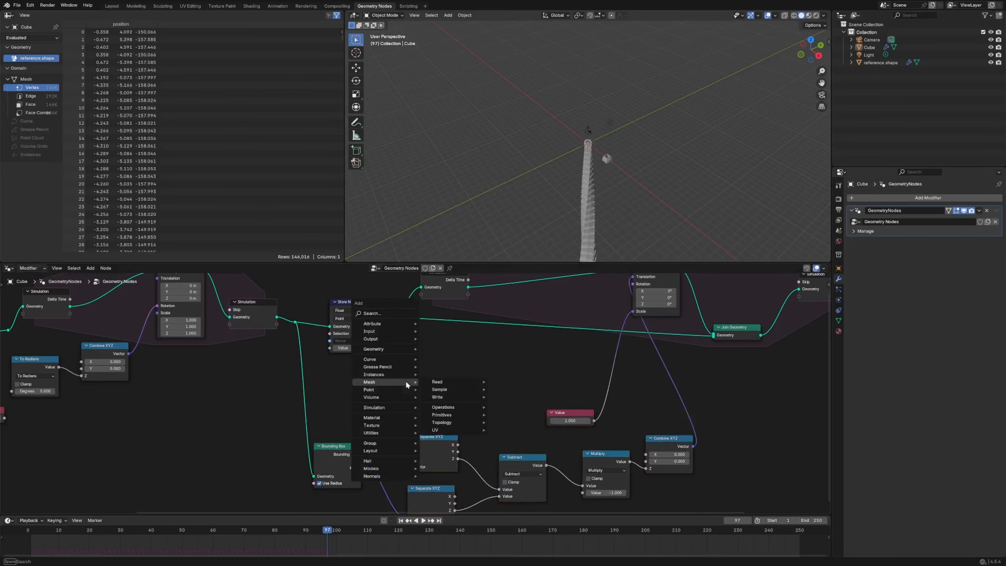
left_click(344, 341)
type("age")
key("Return")
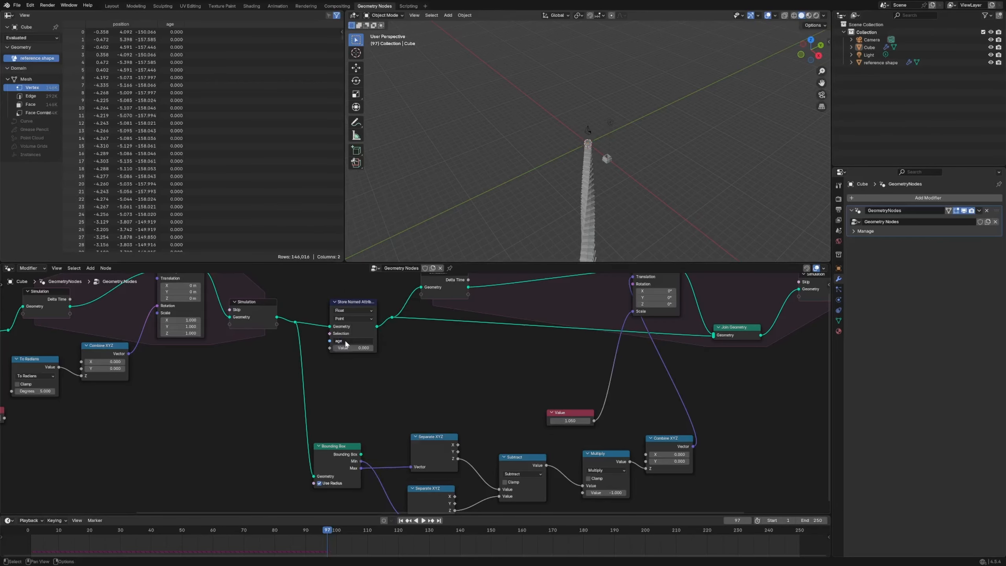
Duplicate the "age" Store Named Attribute node and insert the copy before Transform Geometry inside the second simulation zone
middle_click_drag(345, 343, 277, 392)
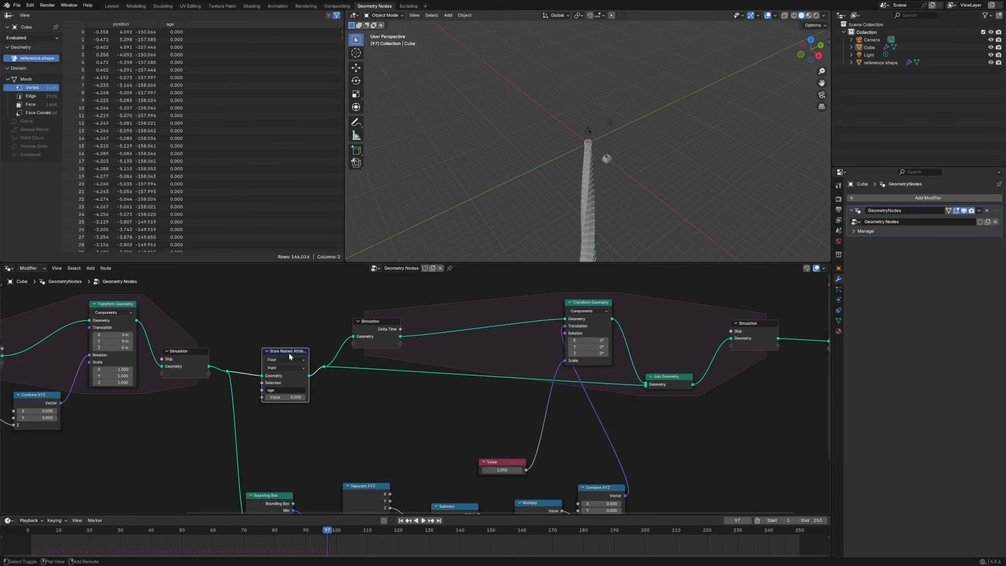
key("shift+d")
left_click(503, 307)
Add a Math node set to Add, with one value at 1.000, below the second simulation zone
key("shift+a")
type("ma")
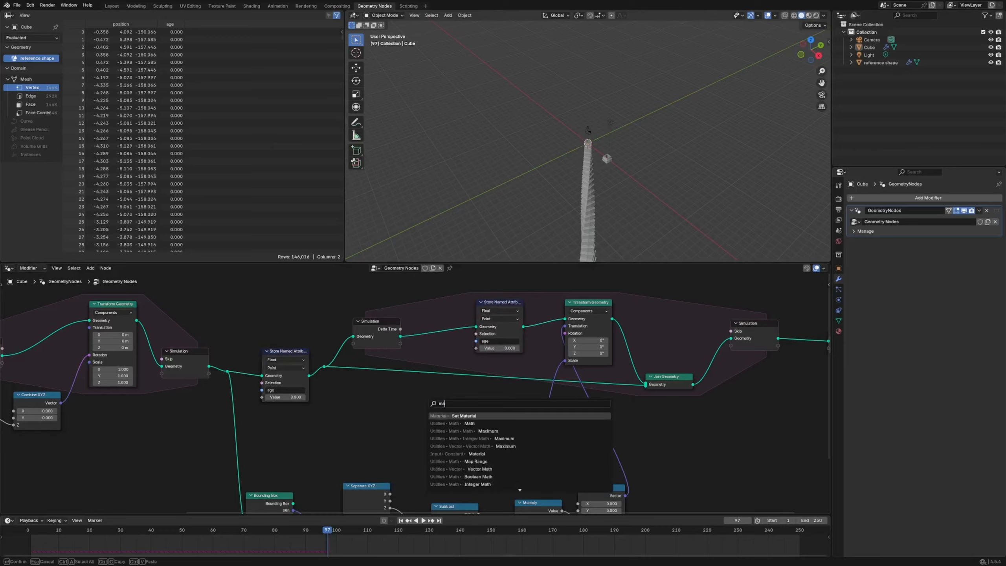
key("Down")
key("Return")
left_click(429, 403)
left_click(452, 434)
Add a Named Attribute node reading "age", connect it to the Add node, and feed the sum into the second Store Named Attribute's Value
key("shift+a")
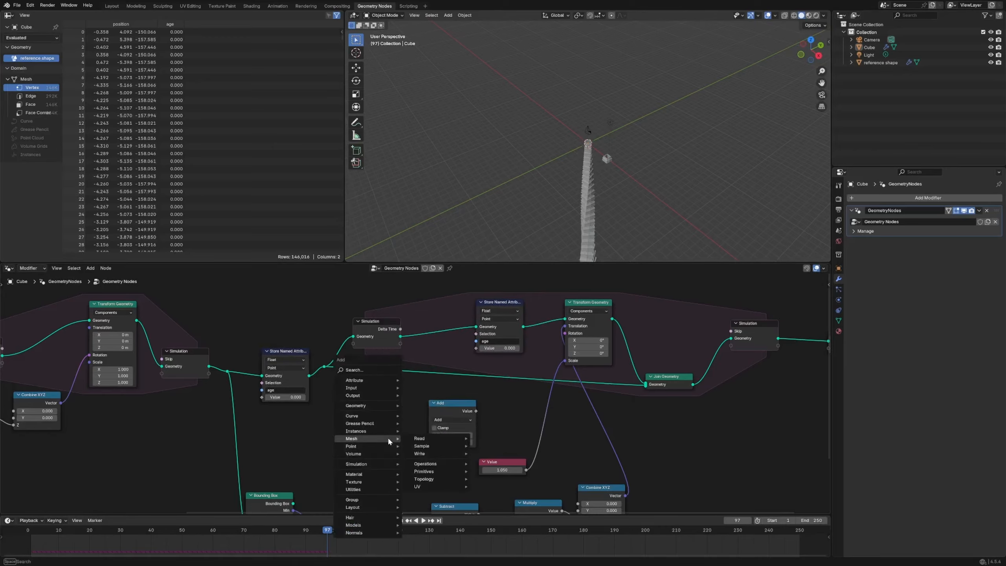
type("named")
key("Return")
left_click(325, 418)
left_click(331, 440)
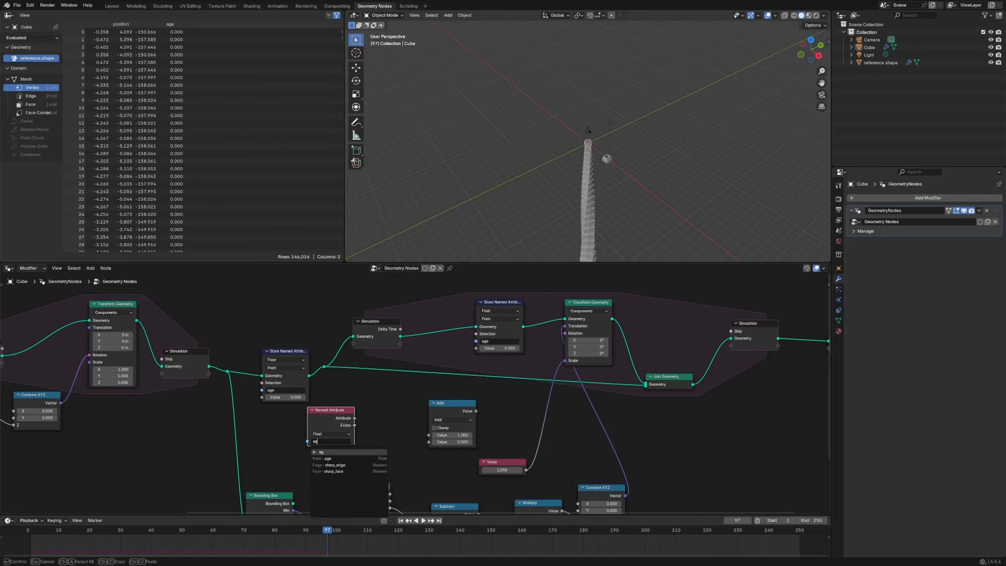
left_click(335, 466)
left_click_drag(355, 418, 429, 441)
left_click_drag(474, 412, 475, 348)
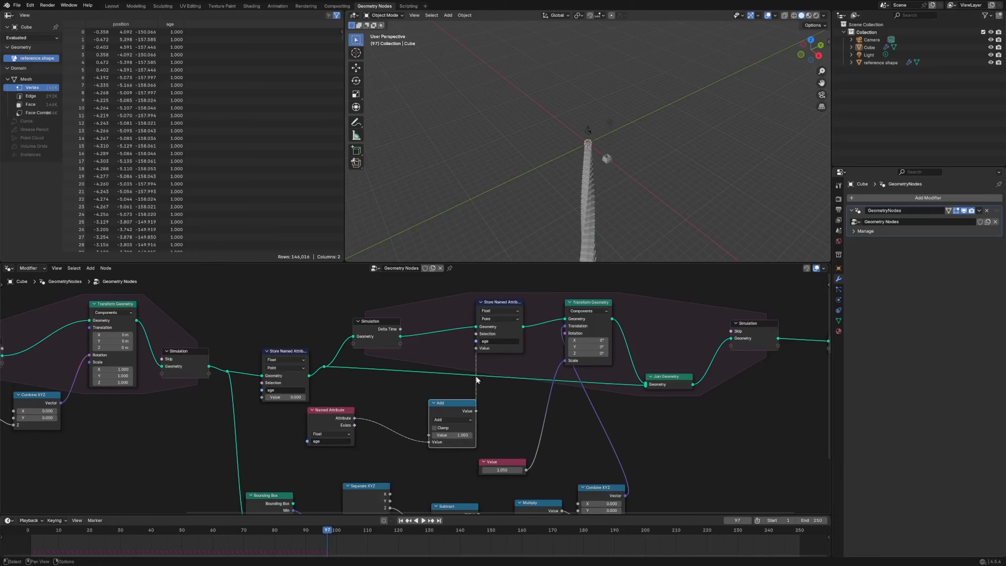
Insert a Delete Geometry node between the second simulation zone and the Group Output
middle_click_drag(474, 356, 262, 355)
key("shift+a")
type("dele")
key("Return")
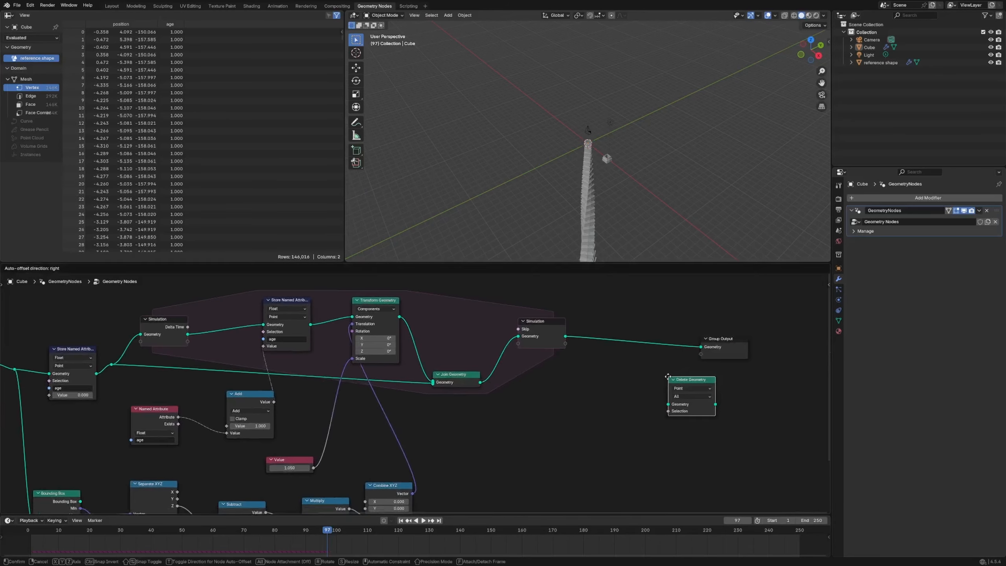
left_click(629, 355)
Compare a duplicated "age" Named Attribute with 60 using Greater Than, and connect the result to Delete Geometry's Selection
key("shift+d")
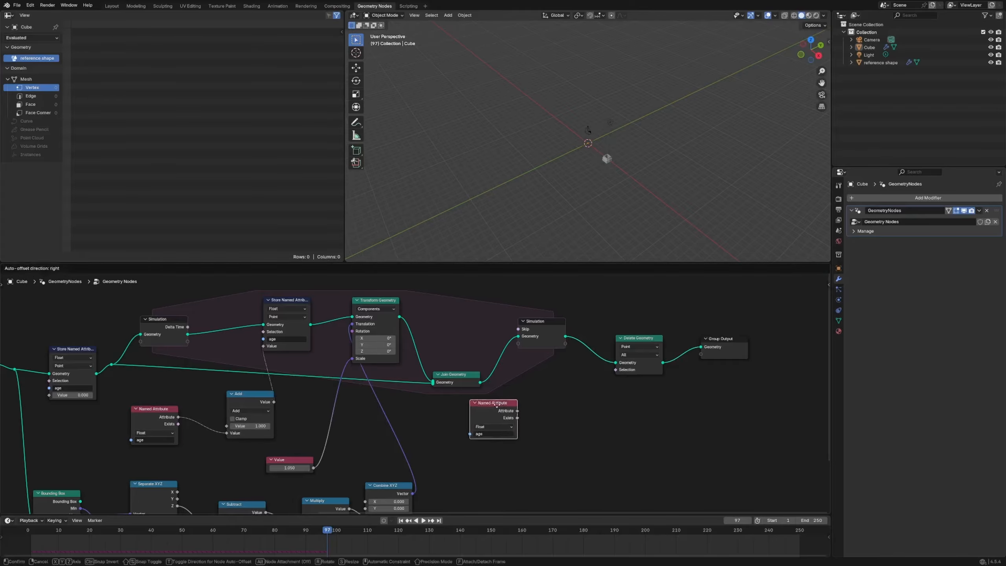
left_click(497, 407)
left_click_drag(518, 410, 551, 412)
type("grea")
key("Return")
left_click(544, 412)
double_click(574, 447)
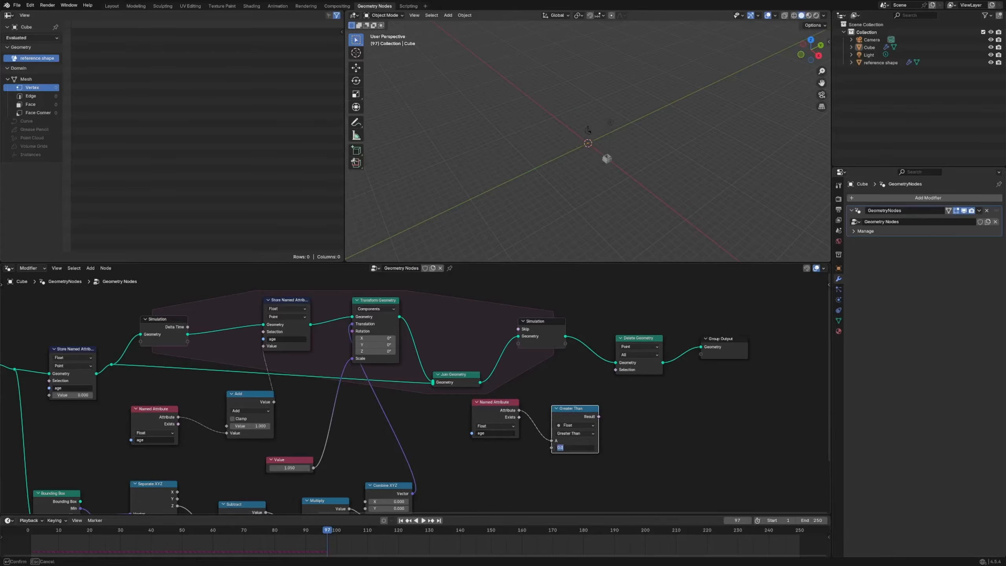
left_click_drag(598, 416, 615, 370)
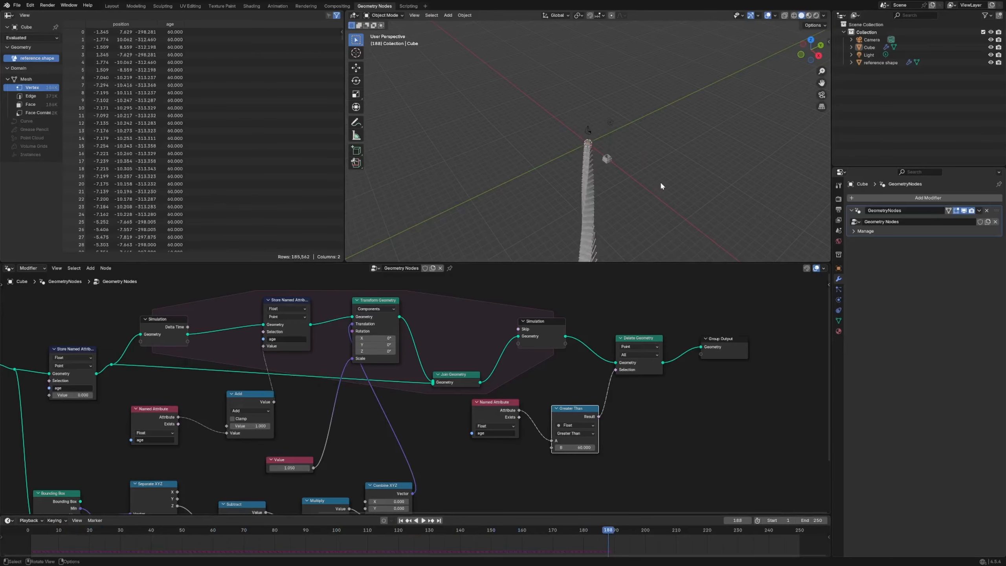
Scrub and play the animation while examining how geometry older than the age limit is removed from the spiral
key("KP_0")
left_click_drag(429, 530, 389, 531)
scroll(597, 194, "down", 5)
middle_click_drag(599, 196, 586, 48)
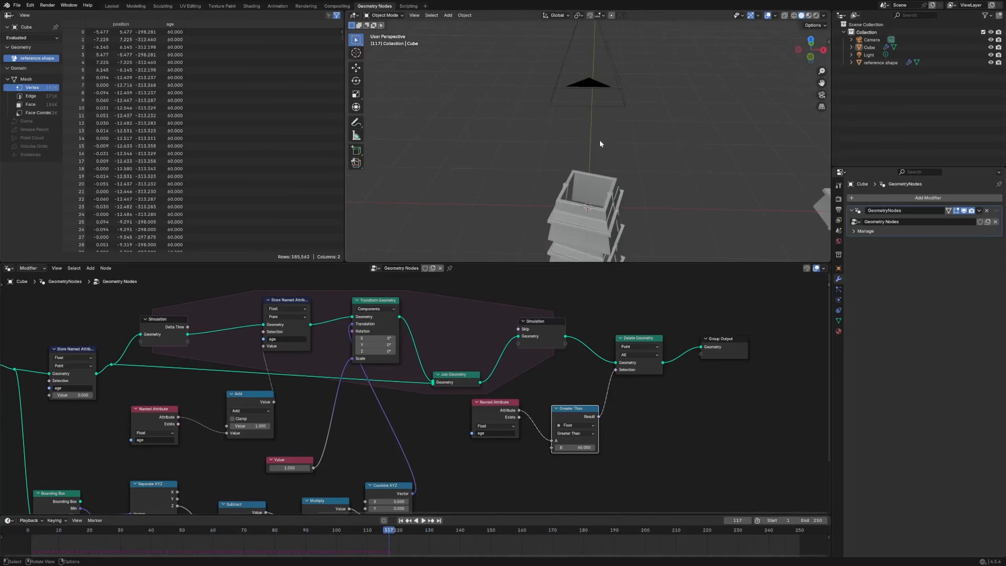
scroll(599, 147, "down", 6)
left_click_drag(389, 532, 440, 537)
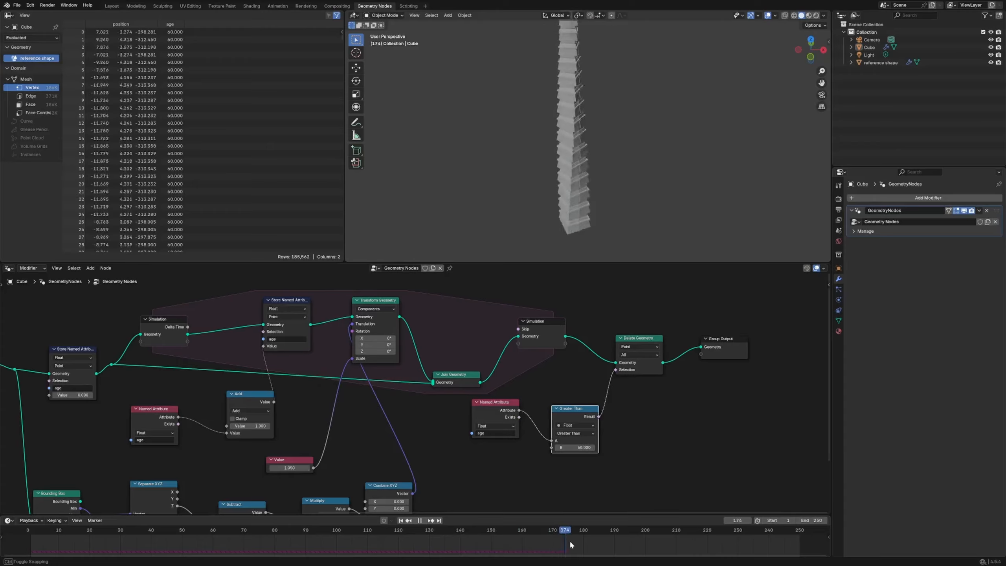
scroll(617, 187, "down", 5)
middle_click_drag(617, 187, 581, 165)
key("space")
left_click(593, 169)
Return to frame 11, select the Cube object and frame the stacked spiral closely in the viewport
left_click_drag(673, 533, 62, 532)
middle_click_drag(742, 334, 583, 298)
left_click(694, 122)
left_click(576, 167)
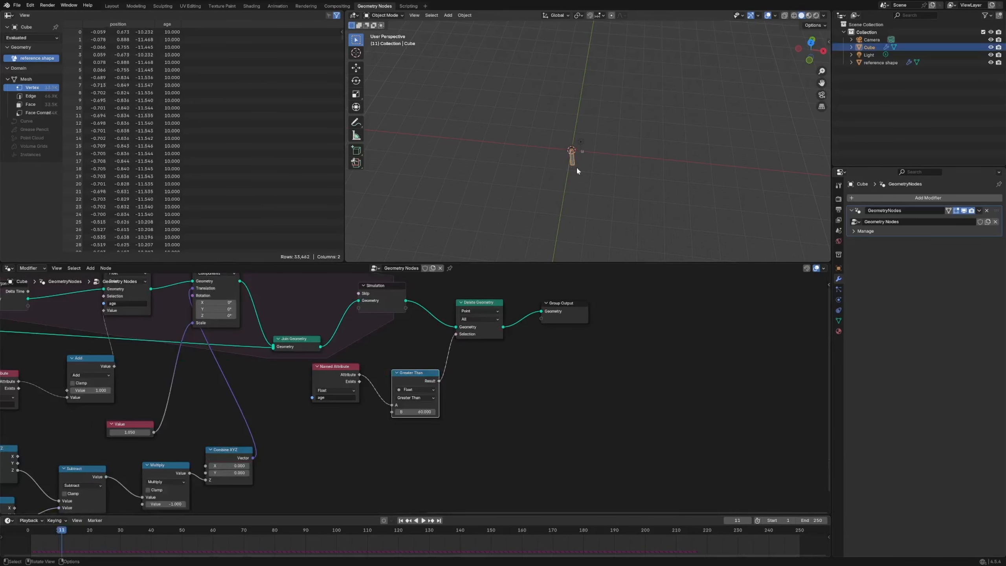
key("KP_Decimal")
middle_click_drag(617, 137, 620, 153)
scroll(620, 152, "up", 4)
Space out the Group Output, Delete Geometry and Named Attribute nodes at the end of the tree
left_click_drag(564, 303, 626, 308)
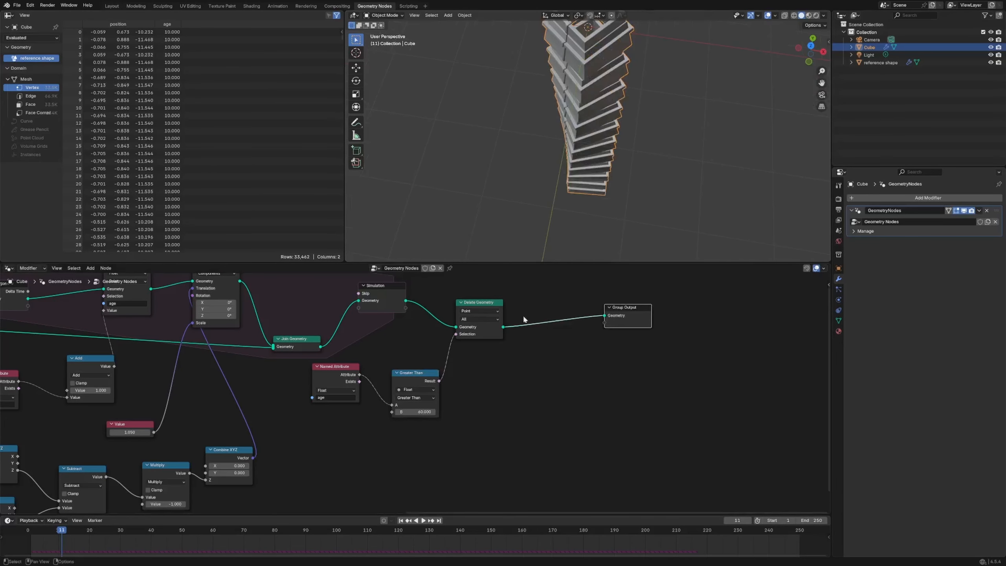
left_click_drag(481, 303, 481, 300)
left_click_drag(402, 378, 345, 377)
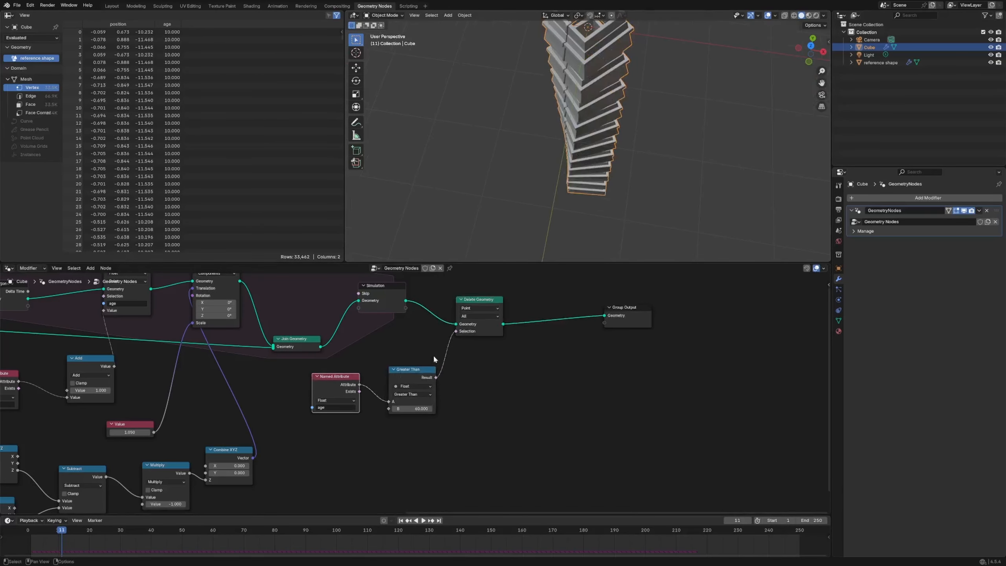
Insert a Set Material node between Delete Geometry and the Group Output
left_click(586, 343)
key("shift+a")
type("ma")
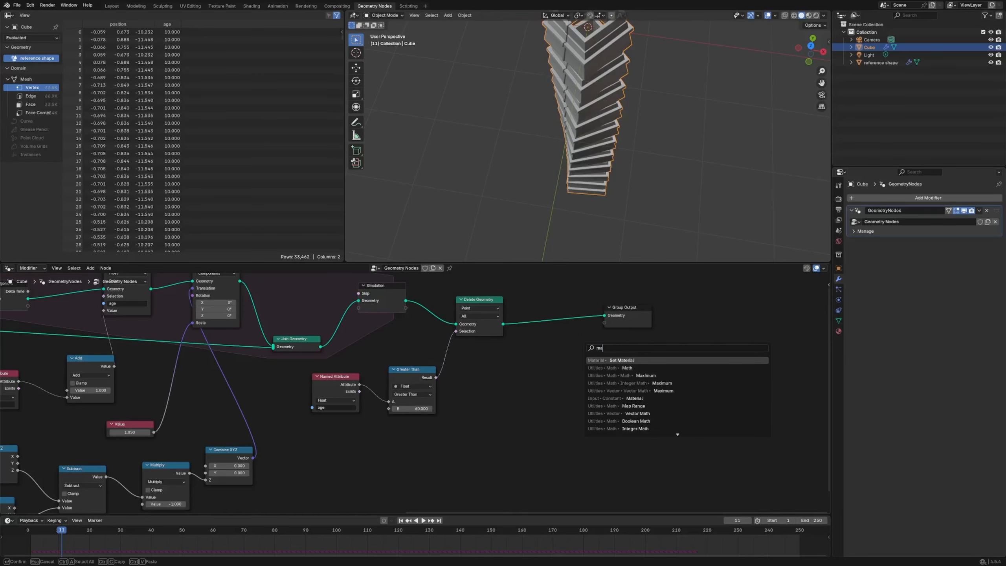
key("Return")
left_click(556, 359)
key("Home")
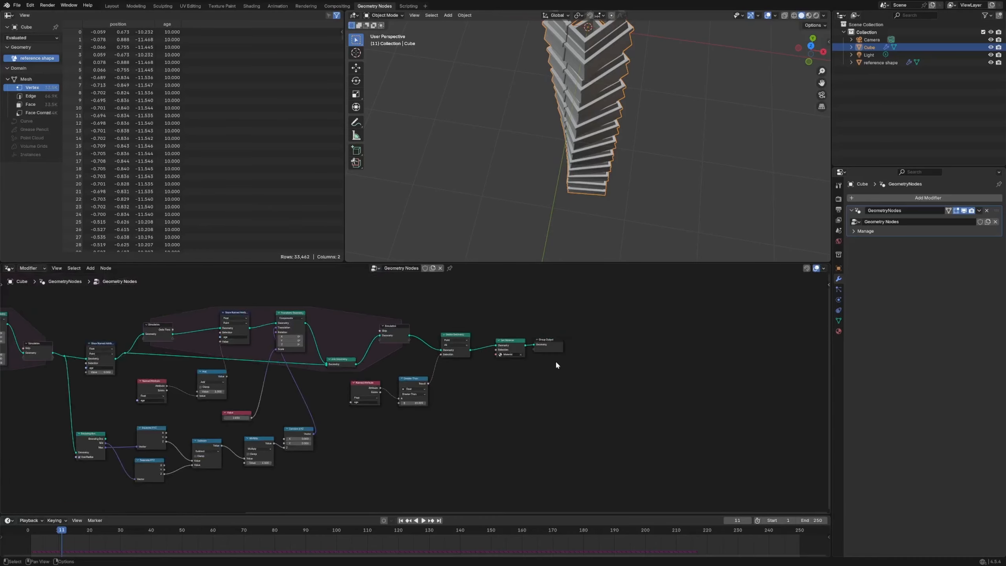
Move the Group Output farther from Set Material and shift all first-zone nodes away from the Store Named Attribute node
middle_click_drag(556, 362, 560, 397)
left_click_drag(560, 397, 603, 374)
scroll(442, 400, "down", 5)
middle_click_drag(273, 408, 535, 397)
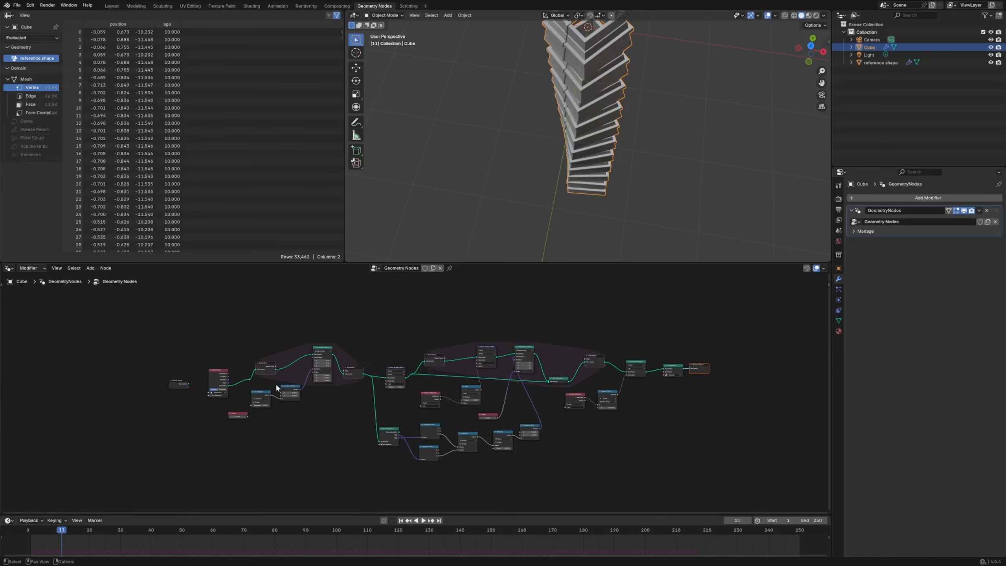
left_click_drag(139, 337, 348, 469)
left_click_drag(355, 370, 333, 374)
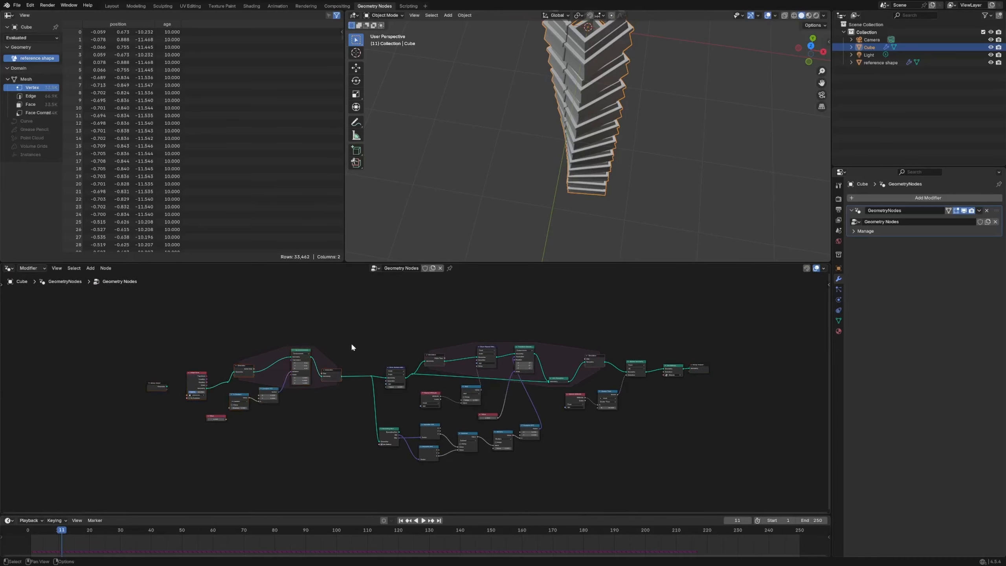
Tidy the first zone by spacing out its Simulation and To Radians nodes, and delete the unused 1.100 Value node
scroll(440, 422, "up", 3)
middle_click_drag(270, 410, 523, 382)
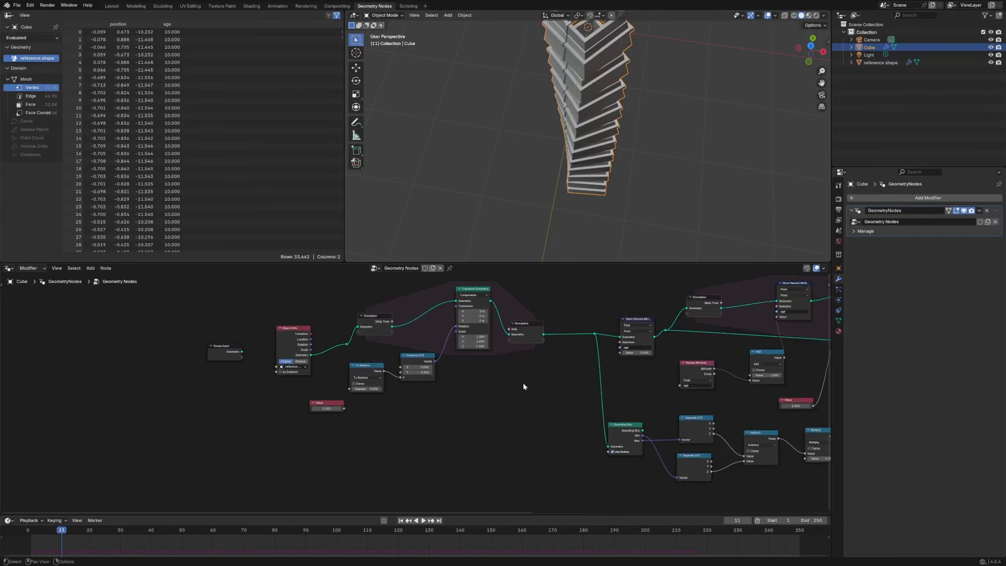
middle_click_drag(343, 360, 502, 371)
scroll(502, 371, "up", 6)
left_click_drag(424, 333, 405, 313)
middle_click_drag(574, 378, 437, 369)
left_click_drag(443, 311, 455, 310)
middle_click_drag(642, 339, 517, 399)
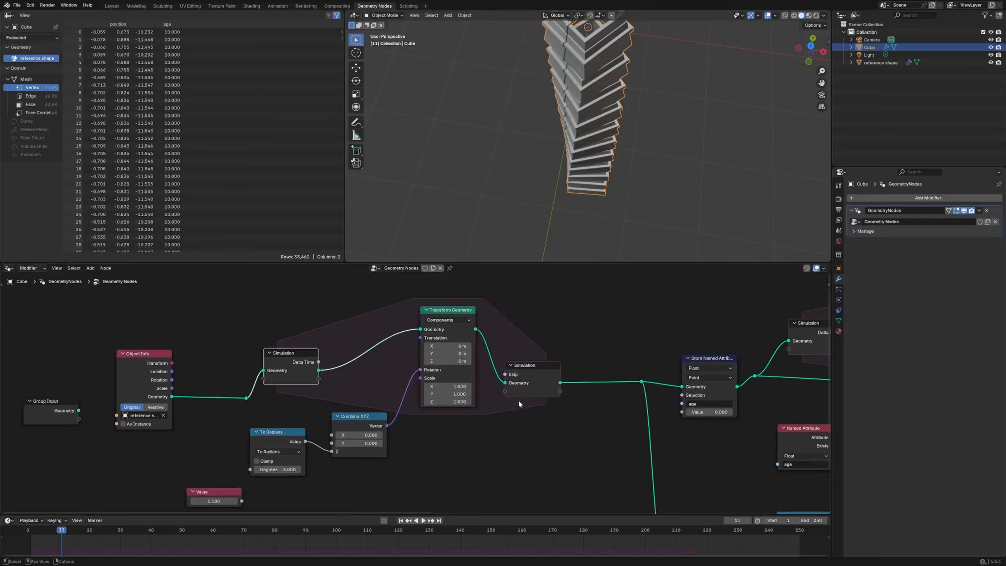
left_click_drag(525, 382, 546, 376)
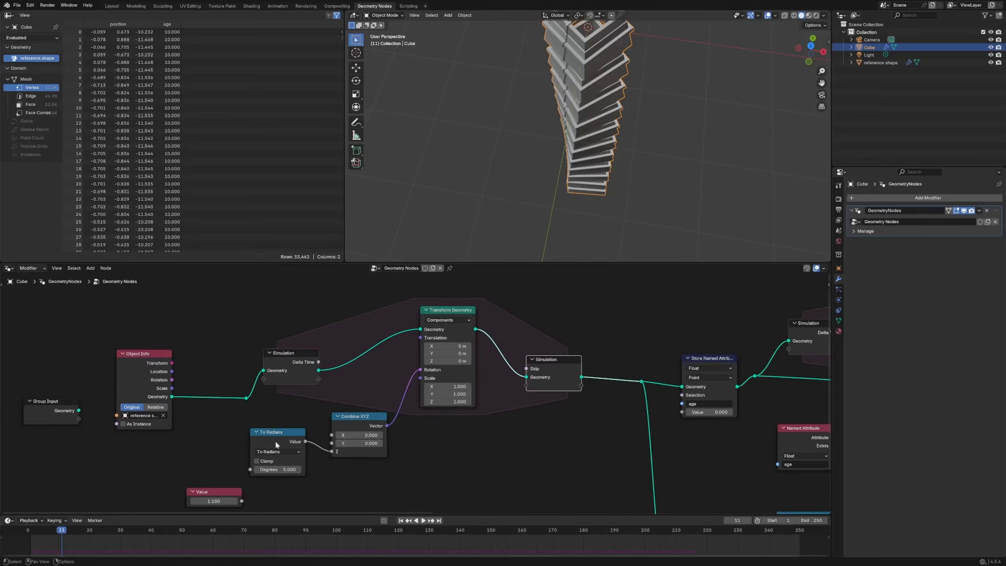
key("x")
left_click_drag(277, 432, 271, 430)
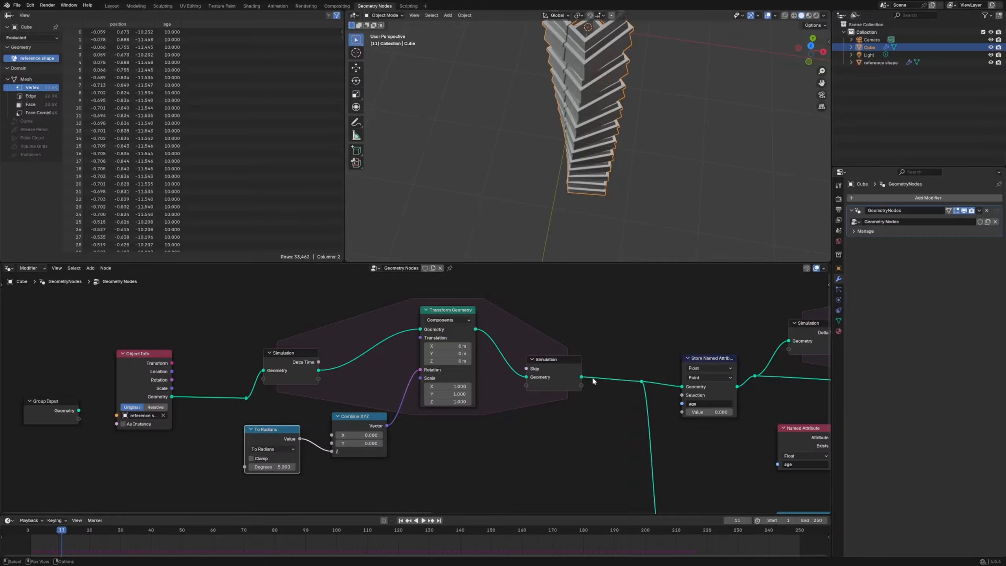
Preview the first simulation zone's output with a Viewer while scrubbing to frame 127, and remove the Viewer
left_click(572, 378, "ctrl+shift")
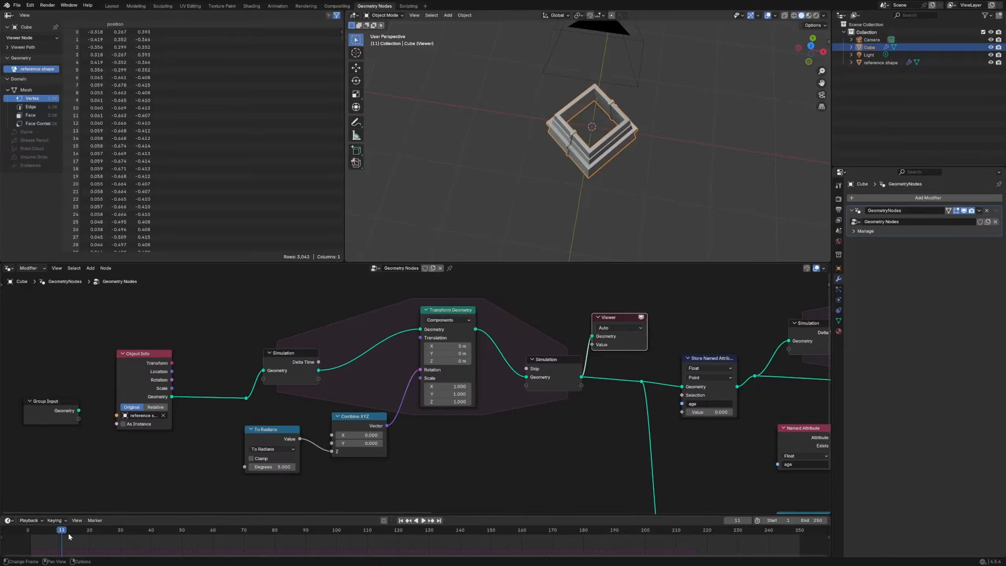
left_click_drag(68, 531, 419, 529)
key("x")
Preview the second zone's Transform Geometry output with a Viewer during playback, and remove the Viewer
middle_click_drag(641, 339, 357, 323)
middle_click_drag(586, 350, 478, 366)
left_click(440, 348, "ctrl+shift")
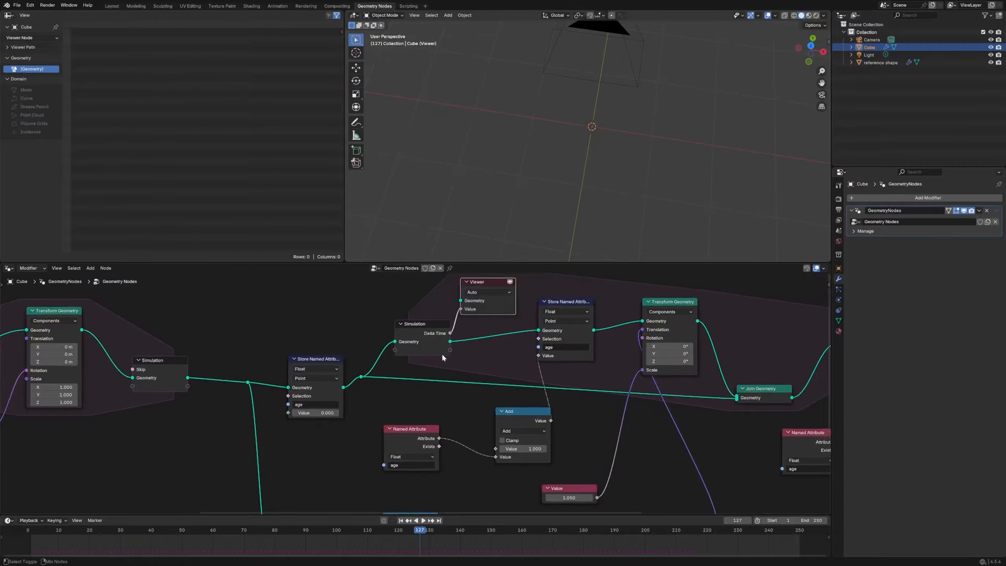
left_click(688, 317, "ctrl+shift")
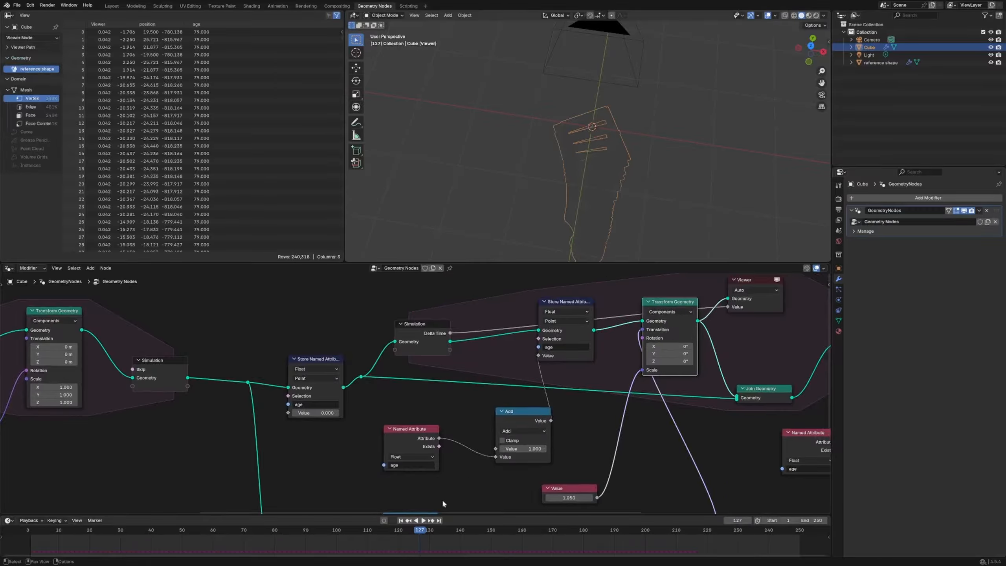
left_click_drag(419, 531, 280, 527)
key("space")
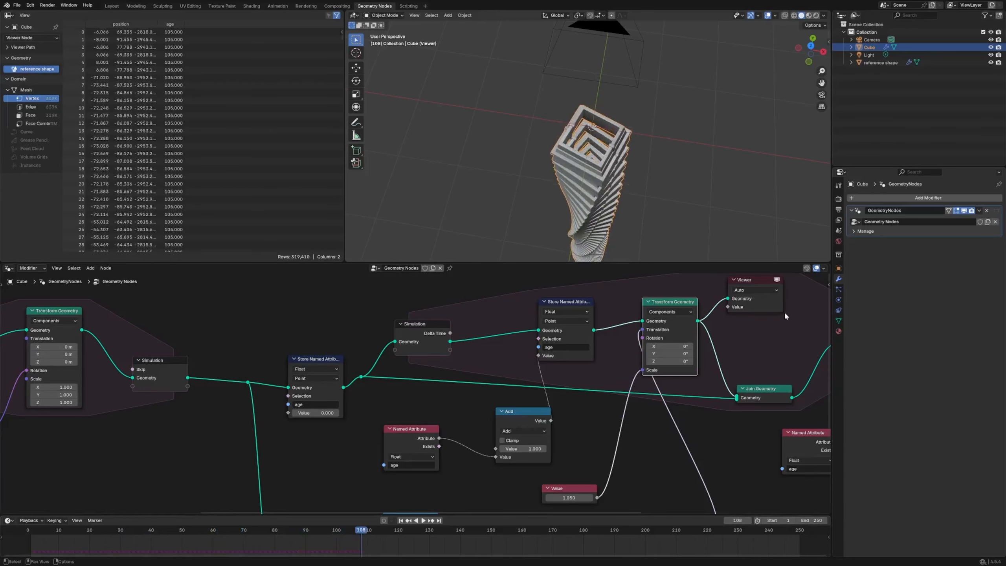
left_click(765, 303)
key("x")
Move the Bounding Box node up, closer to the Separate XYZ nodes
middle_click_drag(698, 373, 564, 357)
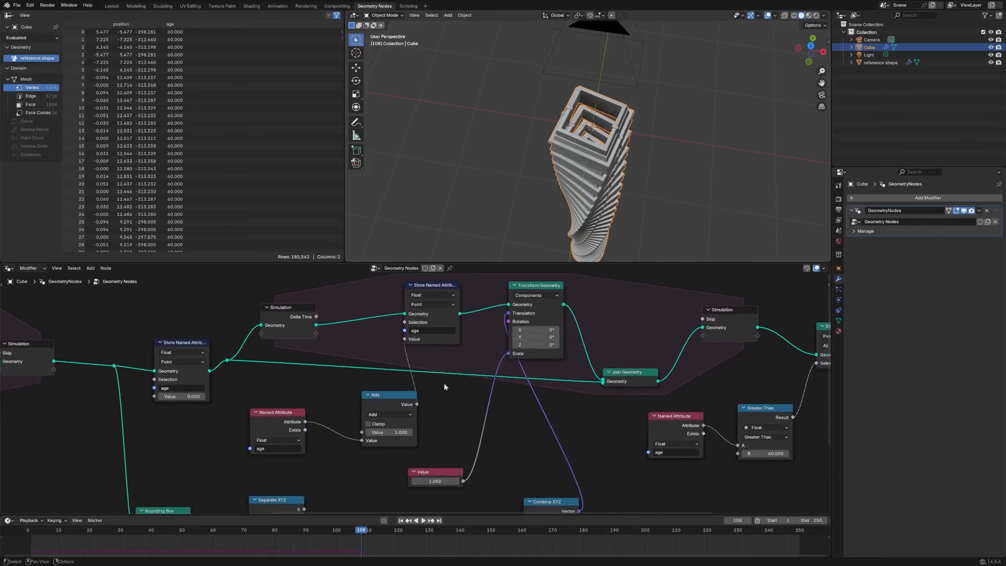
middle_click_drag(314, 463, 471, 369)
scroll(495, 382, "down", 4)
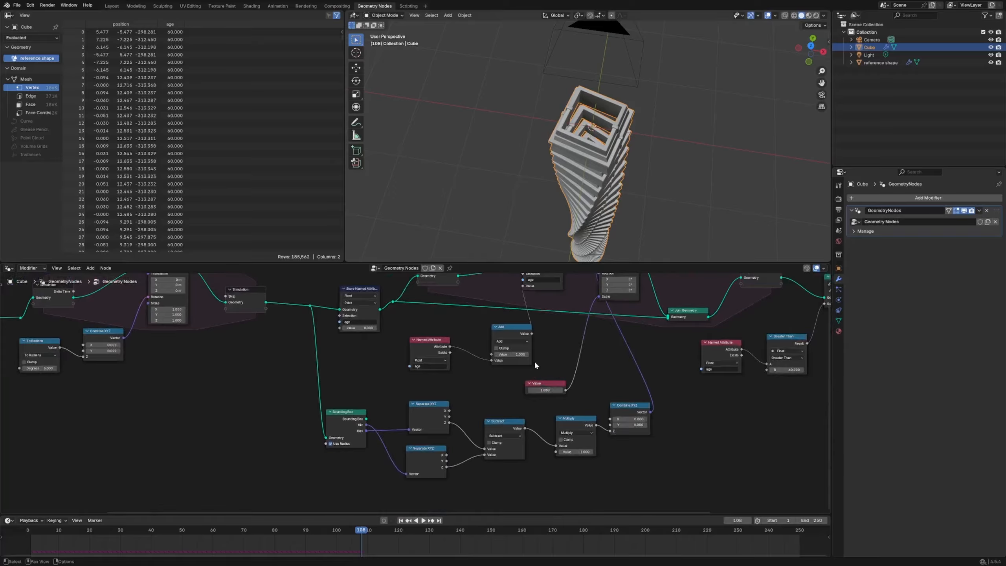
scroll(538, 364, "up", 3, "shift")
left_click_drag(343, 453, 363, 419)
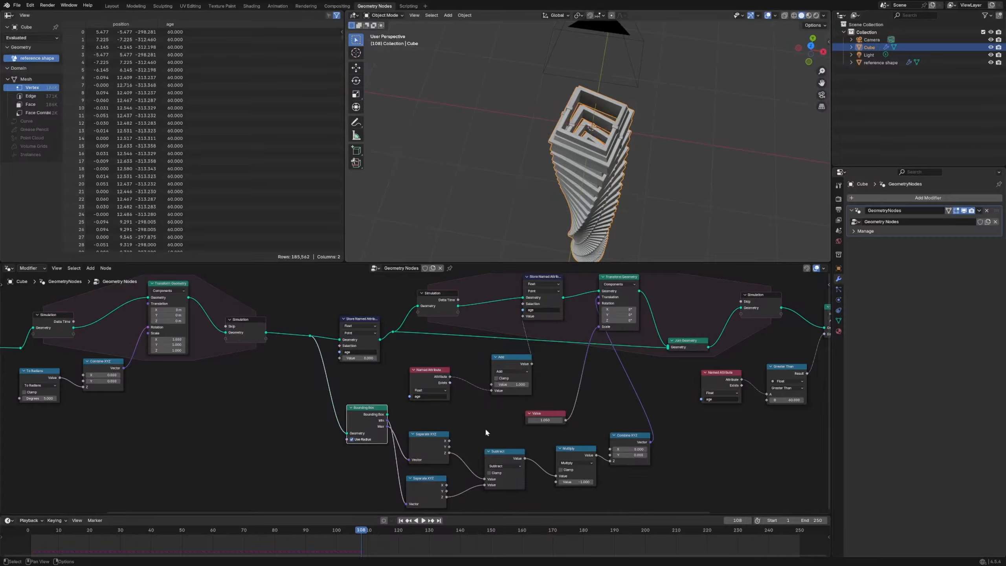
Tidy the node layout by repositioning the Separate XYZ, Multiply, Join Geometry and Greater Than nodes around the second simulation zone
middle_click_drag(486, 432, 477, 381)
left_click_drag(422, 403, 430, 391)
left_click(427, 437)
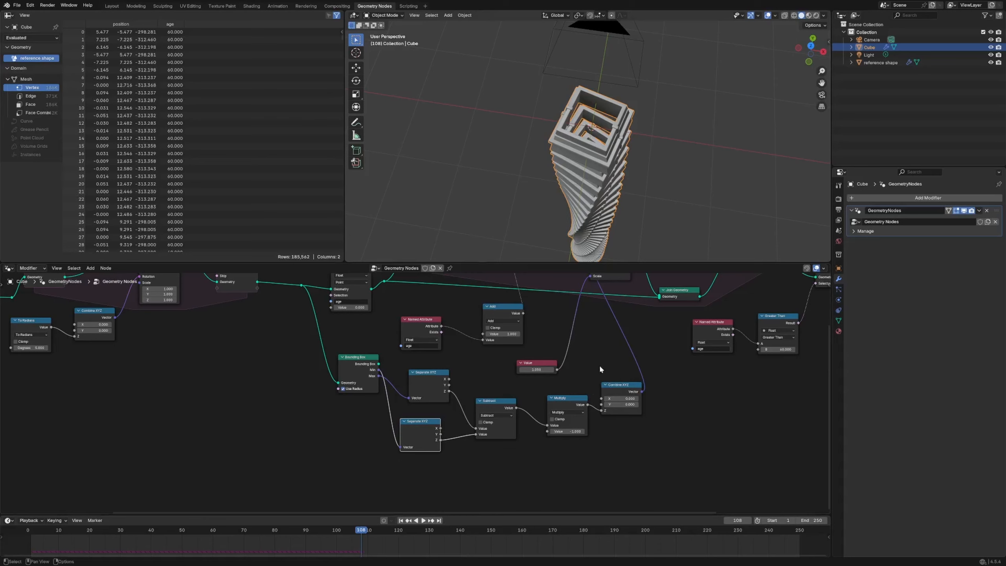
left_click_drag(564, 399, 563, 390)
middle_click_drag(606, 367, 580, 389)
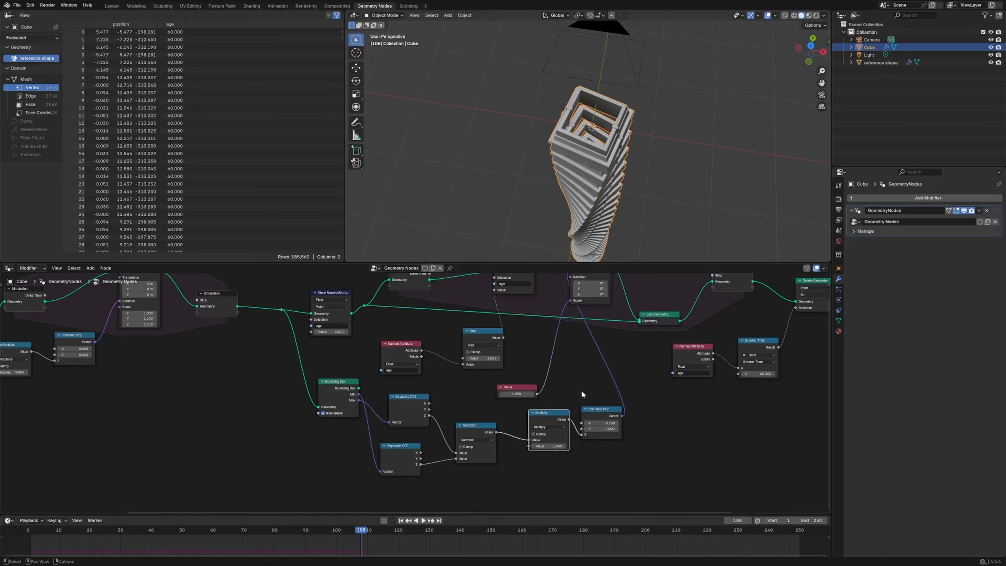
middle_click_drag(573, 313, 461, 339)
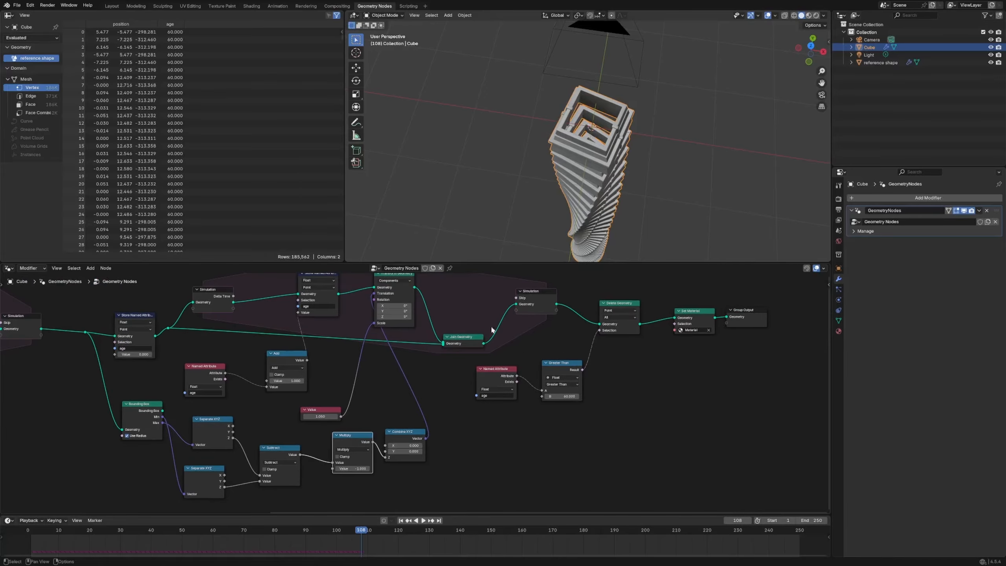
left_click_drag(464, 341, 467, 338)
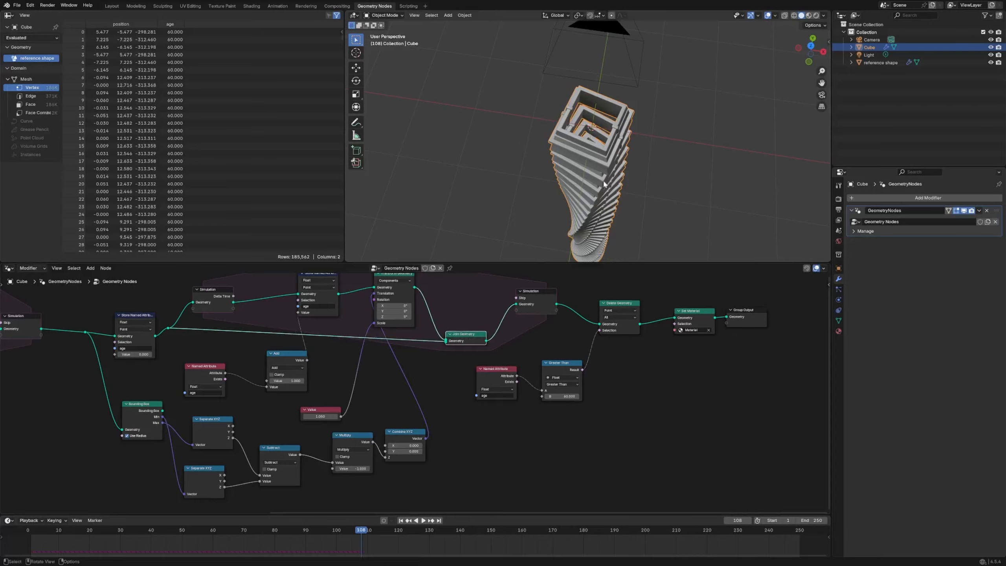
left_click_drag(571, 368, 609, 353)
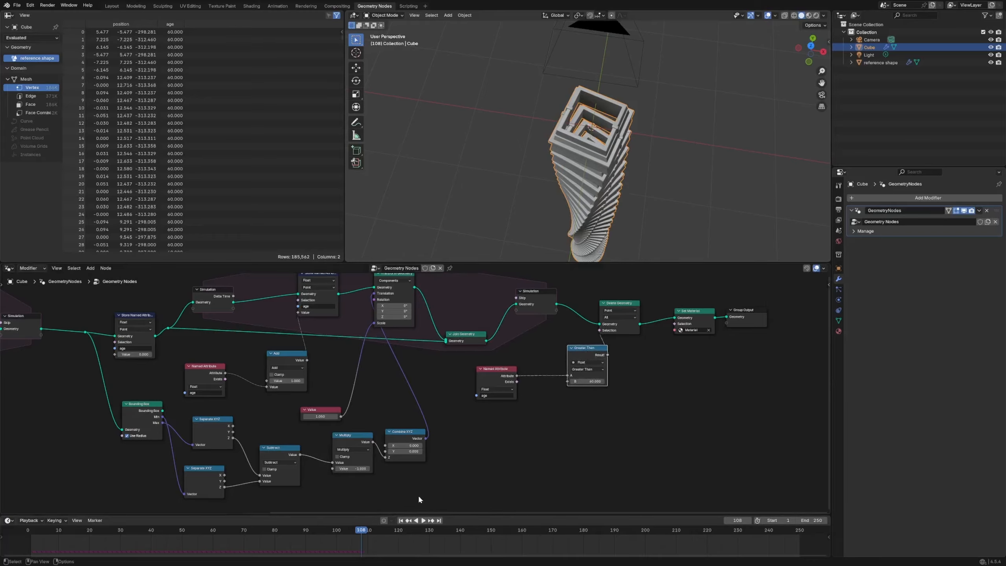
middle_click_drag(595, 213, 574, 246)
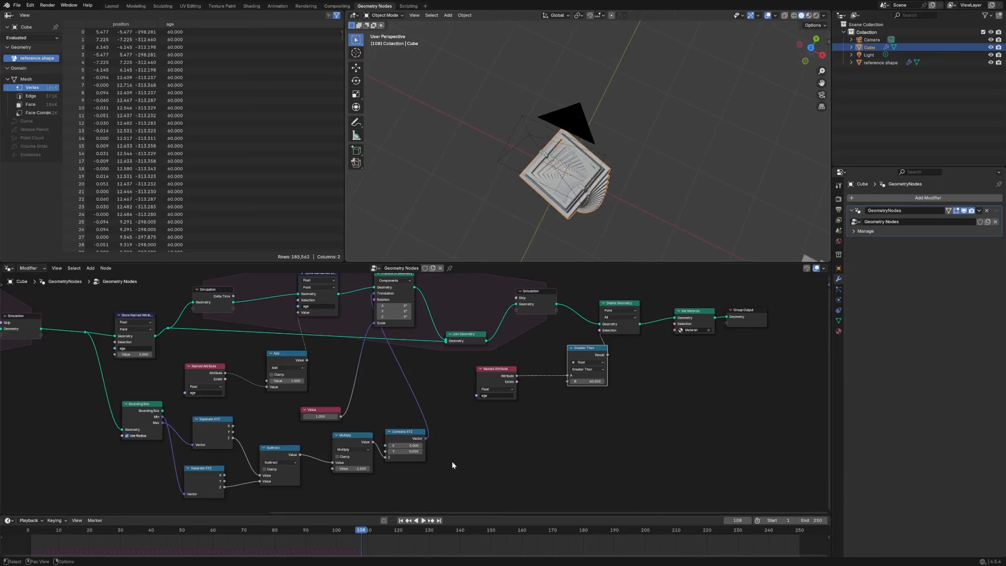
middle_click_drag(534, 276, 545, 278)
middle_click_drag(574, 227, 593, 229)
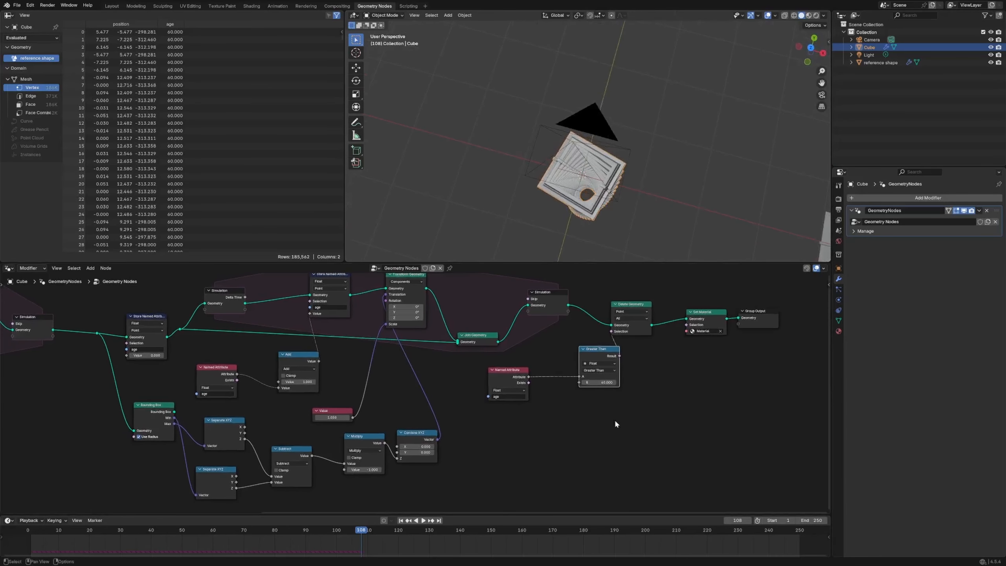
middle_click_drag(246, 422, 426, 403)
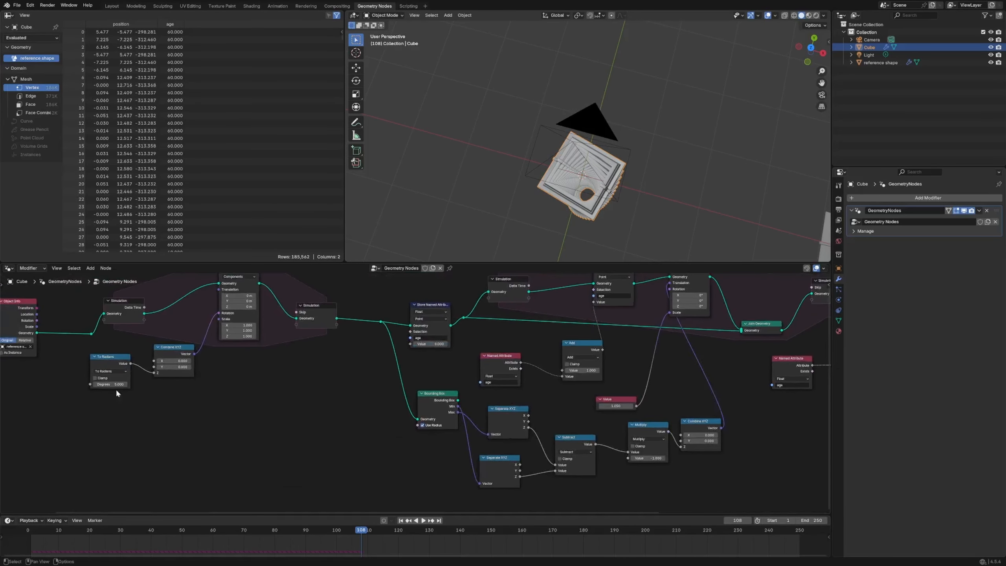
Handwrite a 5x60 calculation as an annotation in the empty area of the node editor, and erase it
middle_click_drag(704, 396, 483, 359)
key("d")
mouse_move(646, 403)
left_mouse_down()
mouse_move(629, 426)
mouse_move(596, 422)
left_mouse_up()
left_click_drag(639, 409, 680, 439)
left_click_drag(670, 417, 655, 438)
mouse_move(710, 399)
left_mouse_down()
mouse_move(697, 442)
mouse_move(692, 432)
left_mouse_up()
left_click_drag(743, 400, 741, 395)
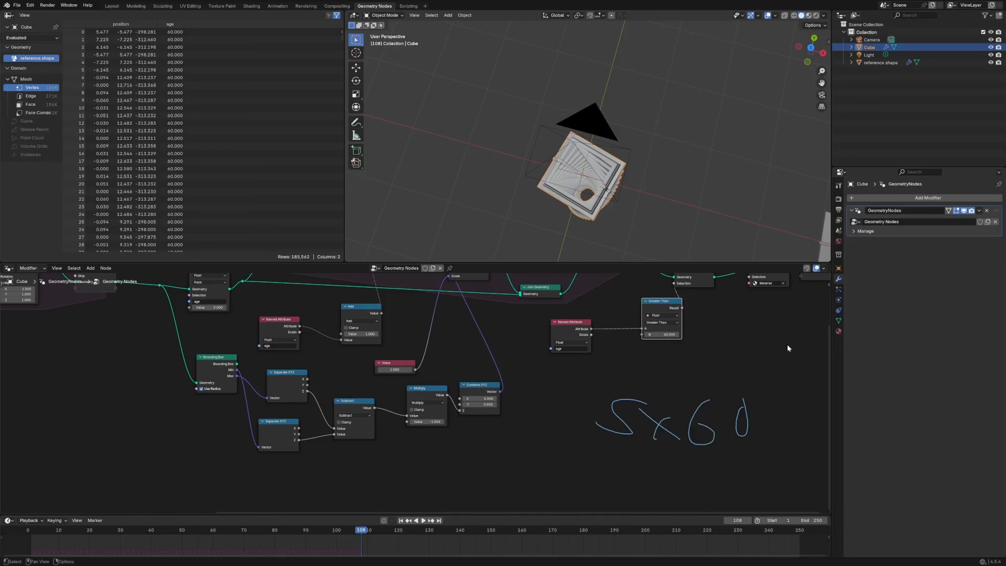
left_click_drag(734, 325, 742, 358)
left_click_drag(787, 330, 802, 331)
mouse_move(803, 333)
right_mouse_down()
mouse_move(757, 335)
mouse_move(701, 424)
mouse_move(565, 435)
right_mouse_up()
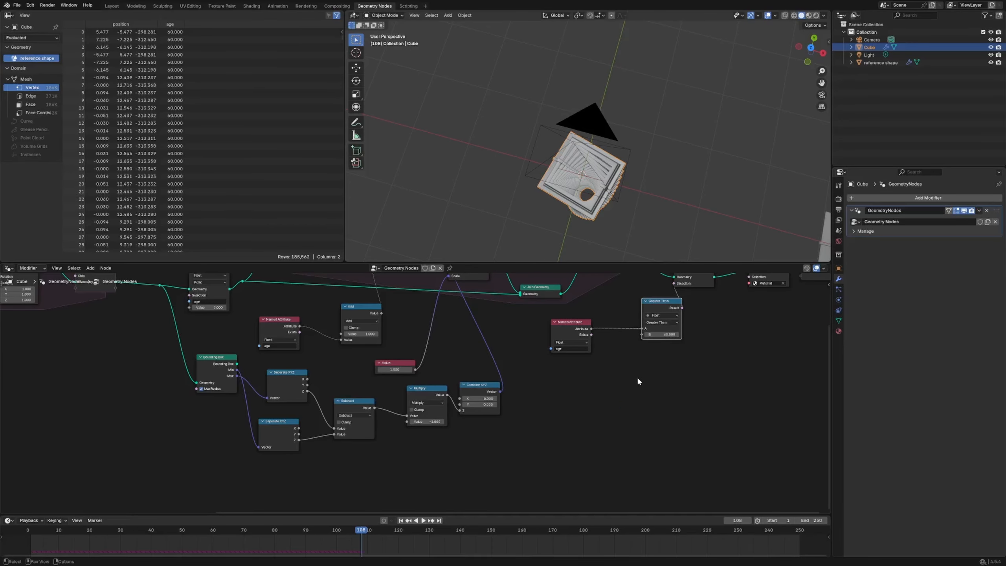
Annotate the node editor with the calculation 60/5 and the number 12, and erase the annotation
mouse_move(638, 379)
left_mouse_down()
mouse_move(636, 395)
mouse_move(676, 380)
mouse_move(671, 438)
left_mouse_up()
mouse_move(721, 400)
left_mouse_down()
mouse_move(696, 402)
mouse_move(728, 395)
left_mouse_up()
left_click_drag(719, 337, 734, 374)
mouse_move(735, 335)
left_mouse_down()
mouse_move(766, 335)
mouse_move(782, 369)
left_mouse_up()
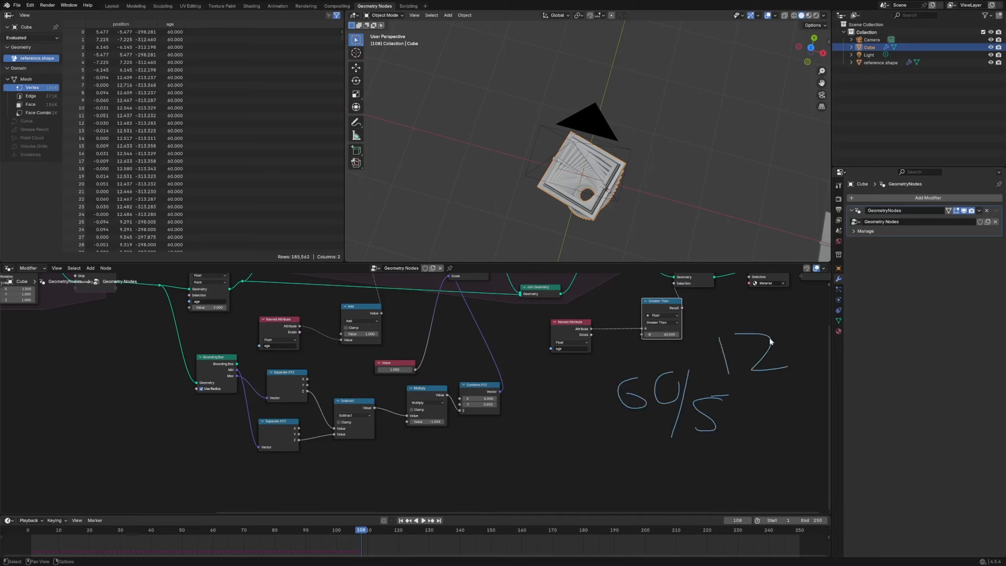
mouse_move(770, 344)
right_mouse_down()
mouse_move(793, 350)
mouse_move(642, 385)
mouse_move(635, 409)
right_mouse_up()
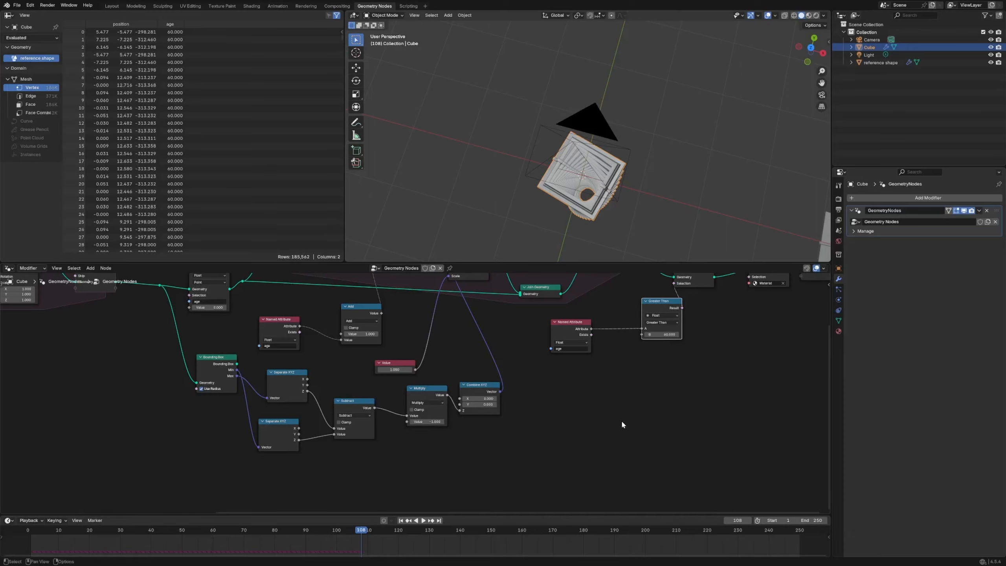
Annotate the node editor with the number 72, and scrub the timeline to frame 74
mouse_move(580, 403)
left_mouse_down()
mouse_move(612, 425)
mouse_move(637, 405)
left_mouse_up()
left_click_drag(640, 392, 709, 426)
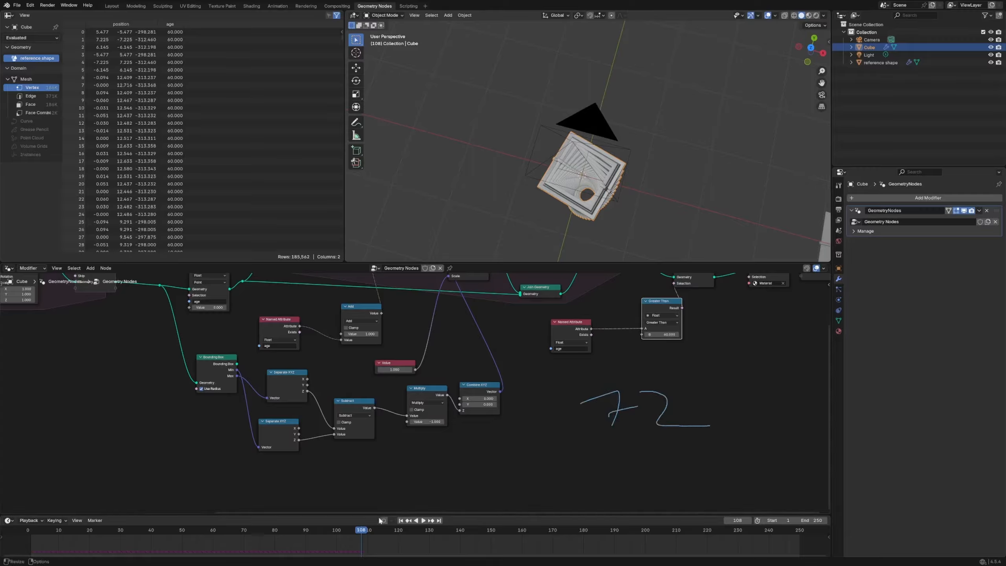
mouse_move(361, 533)
left_mouse_down()
mouse_move(29, 549)
mouse_move(82, 533)
mouse_move(256, 532)
left_mouse_up()
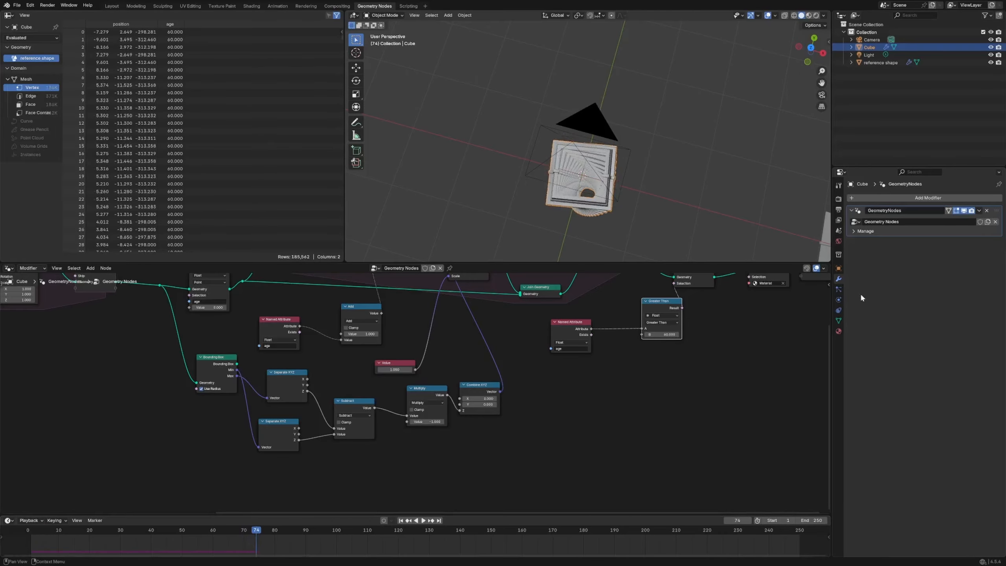
Set the scene's output frame rate to 60 fps
left_click(838, 210)
left_click(947, 266)
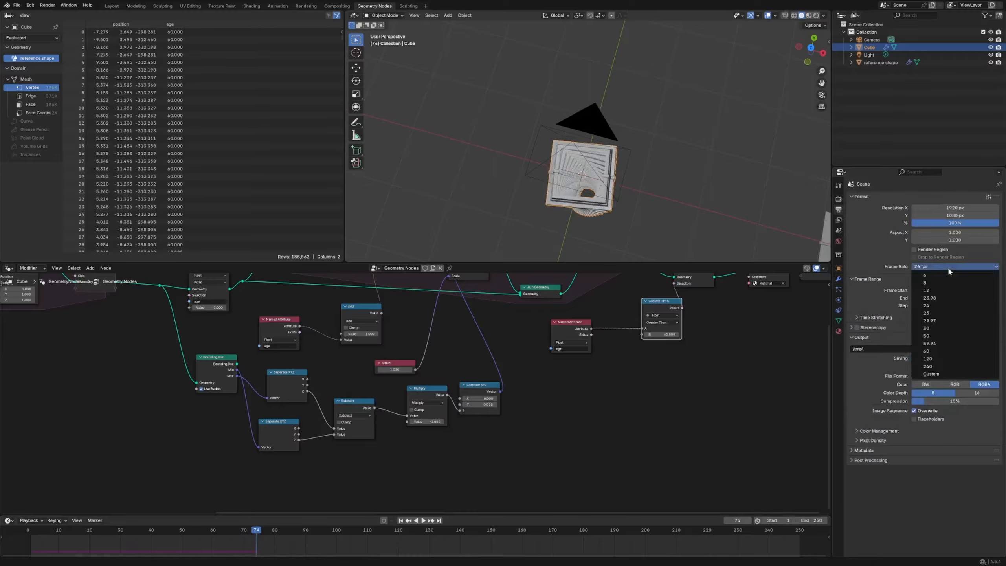
left_click(938, 345)
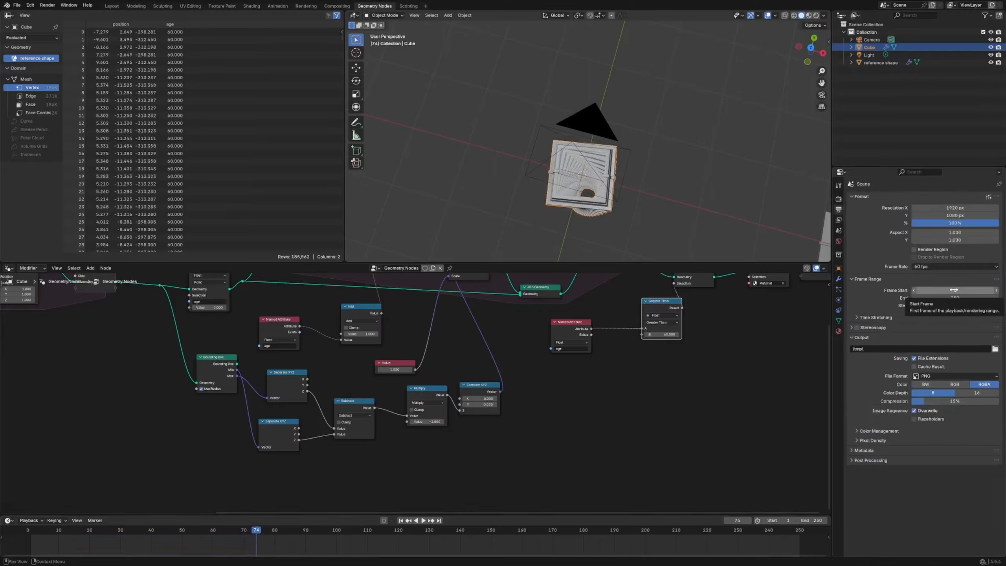
Set the scene's start frame to 0
left_click(774, 520)
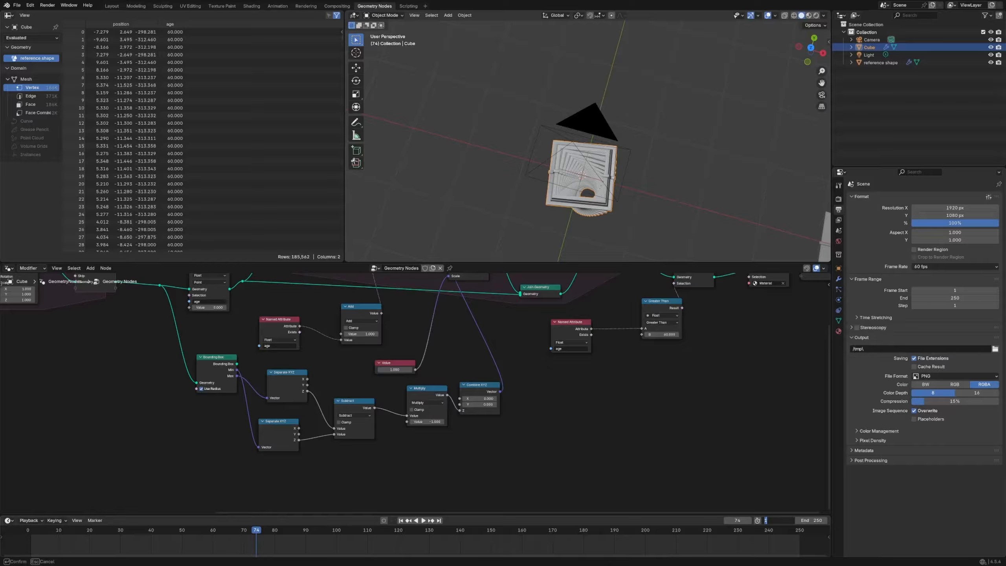
key("Return")
middle_click_drag(613, 418, 618, 453)
left_click(775, 520)
type("0")
key("Return")
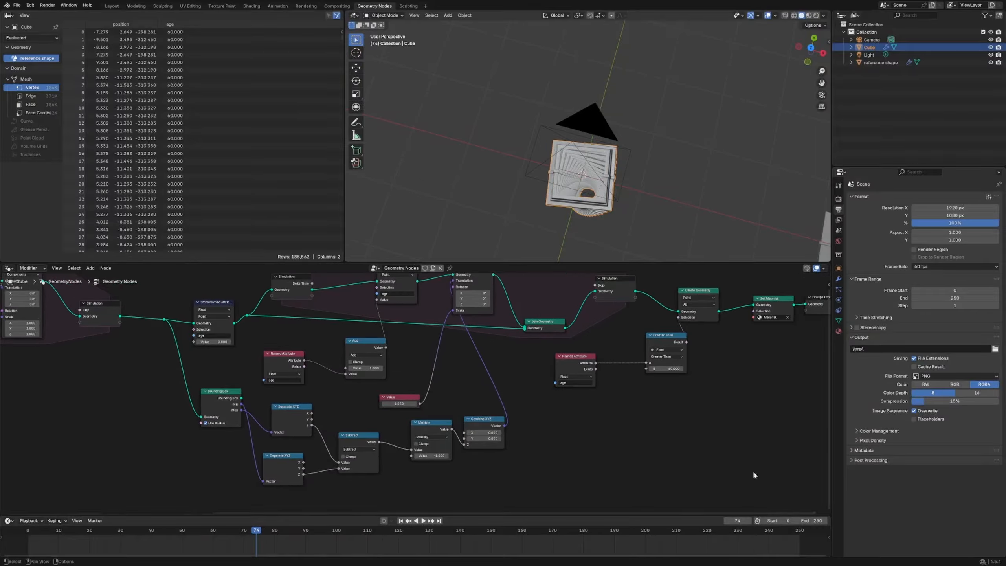
Insert a Bake node between the second simulation zone and Delete Geometry, set it to Animation, and bake it
middle_click_drag(753, 470, 654, 506)
key("shift+a")
mouse_move(691, 429)
type("bake")
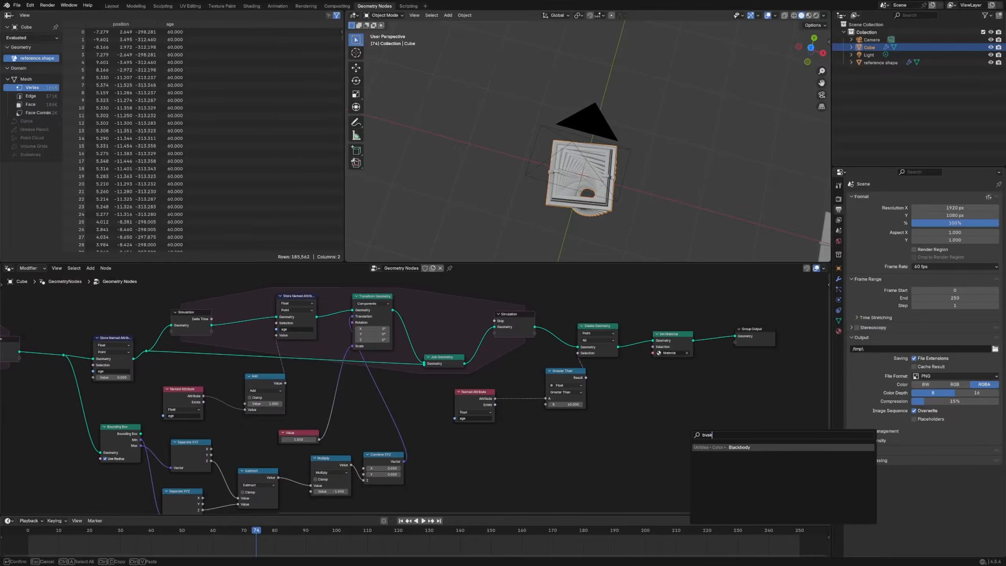
key("Return")
left_click(549, 329)
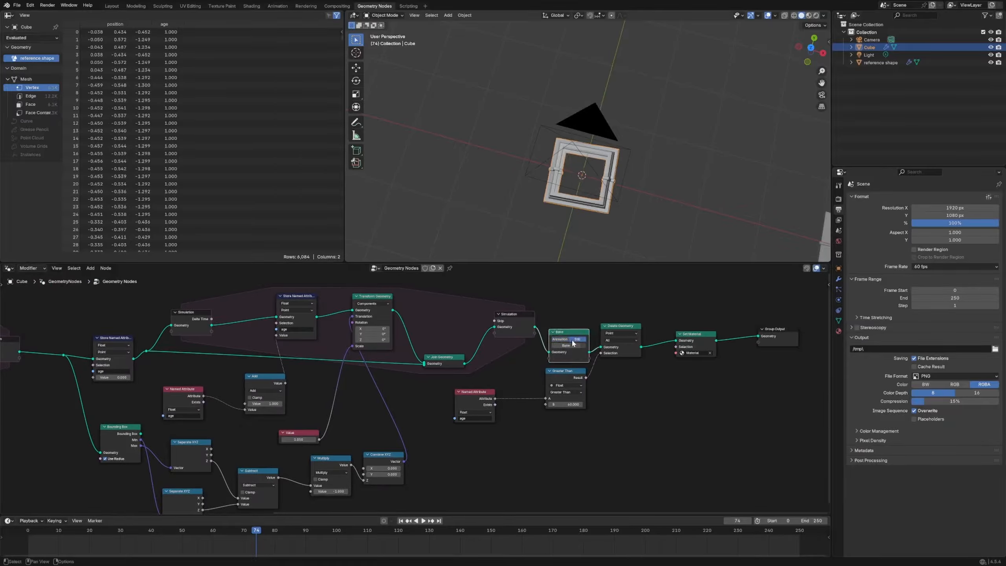
left_click(566, 345)
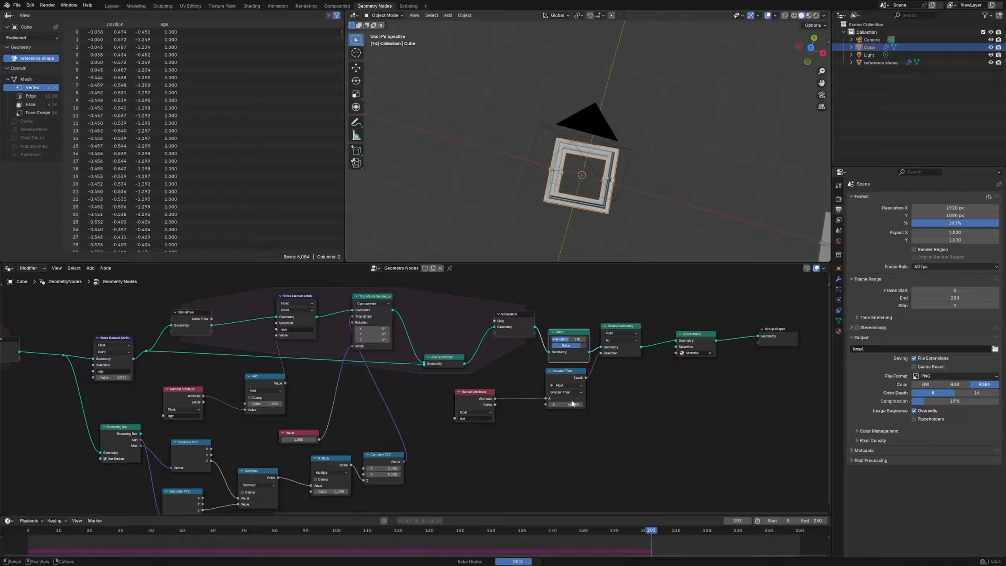
Delete the bake, move the Bake node between Delete Geometry and Set Material, and bake it again
left_click(583, 345)
left_click_drag(570, 334, 589, 323)
left_click(671, 350)
Space out the Greater Than, Named Attribute and Bake nodes around Delete Geometry
left_click_drag(564, 374, 537, 382)
left_click_drag(474, 398, 460, 410)
left_click_drag(669, 337, 639, 338)
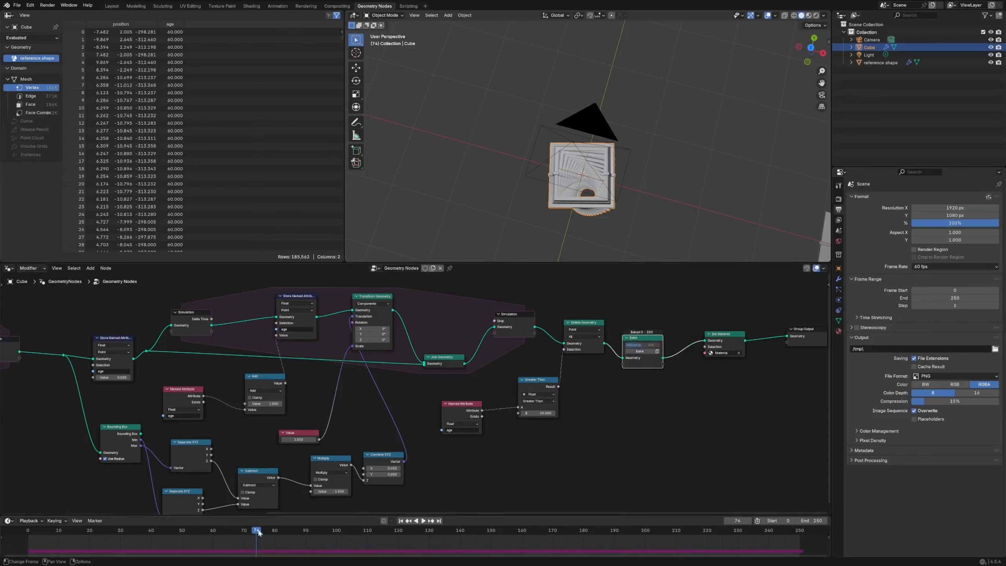
Set the frame range to start at 72 and end at 72*2
mouse_move(259, 532)
left_mouse_down()
mouse_move(319, 537)
mouse_move(237, 541)
mouse_move(253, 541)
left_mouse_up()
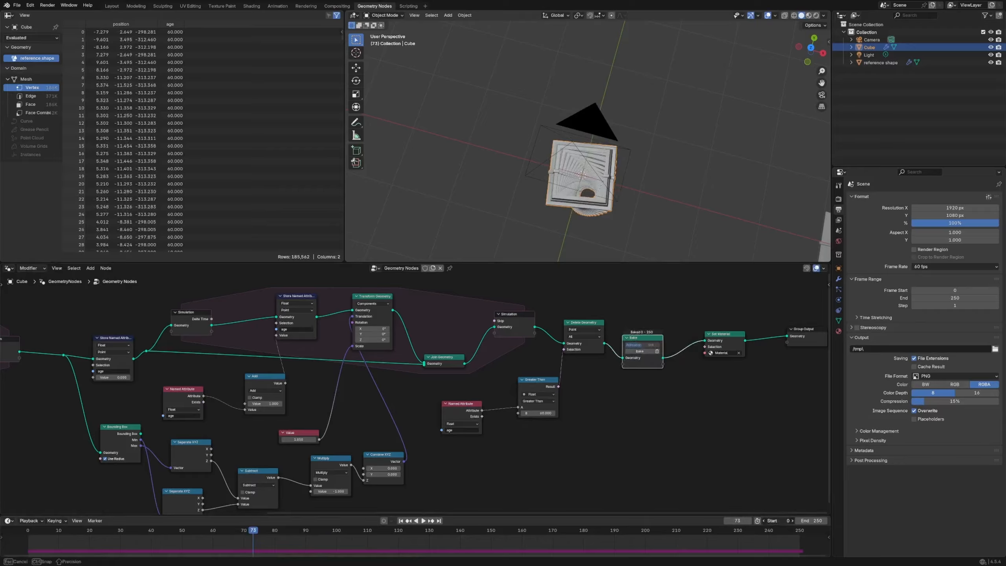
left_click(778, 521)
type("72")
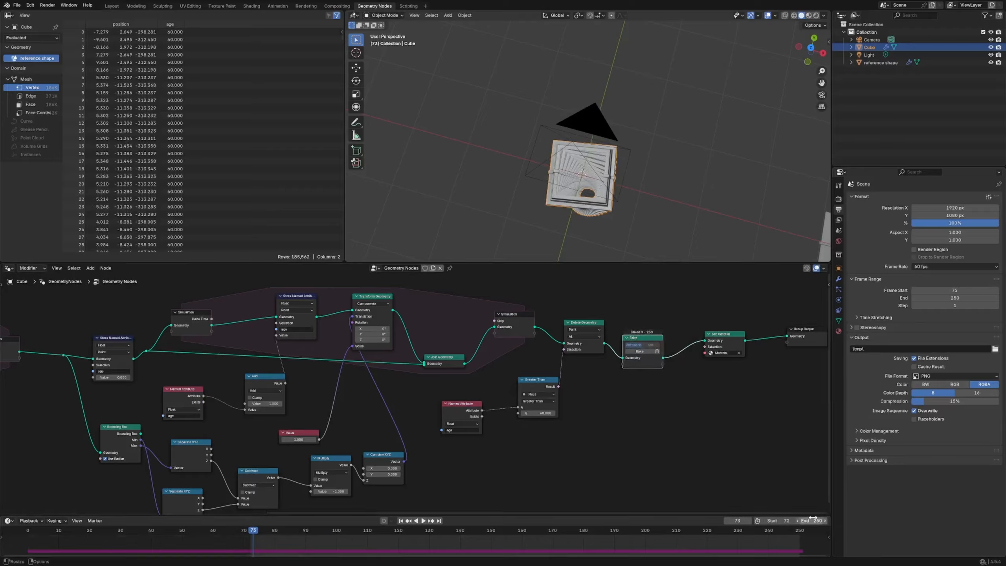
key("Tab")
type("72*2")
key("Return")
Play the baked animation in top view and through the camera, stop it, and scrub to frame 115
key("space")
key("KP_7")
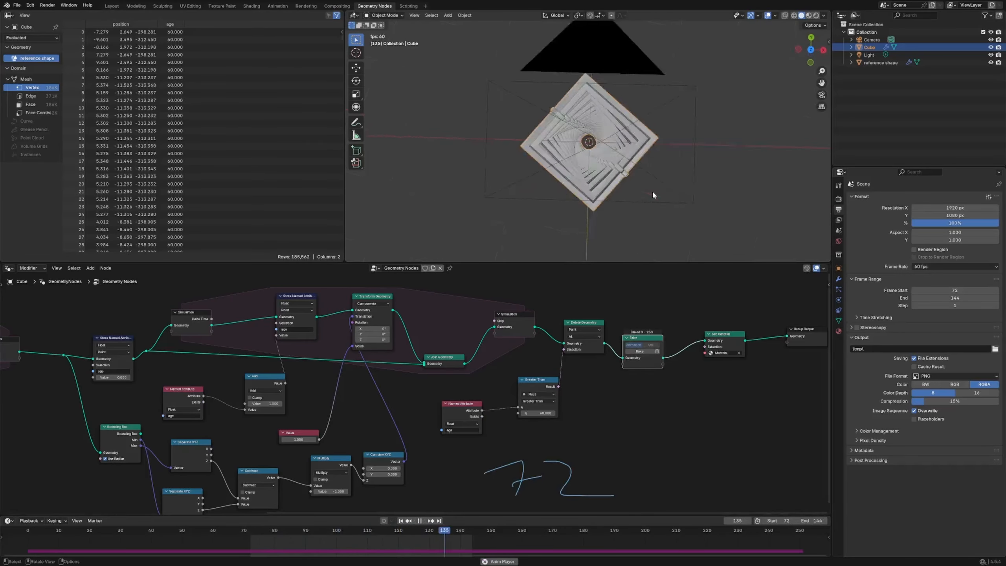
key("KP_0")
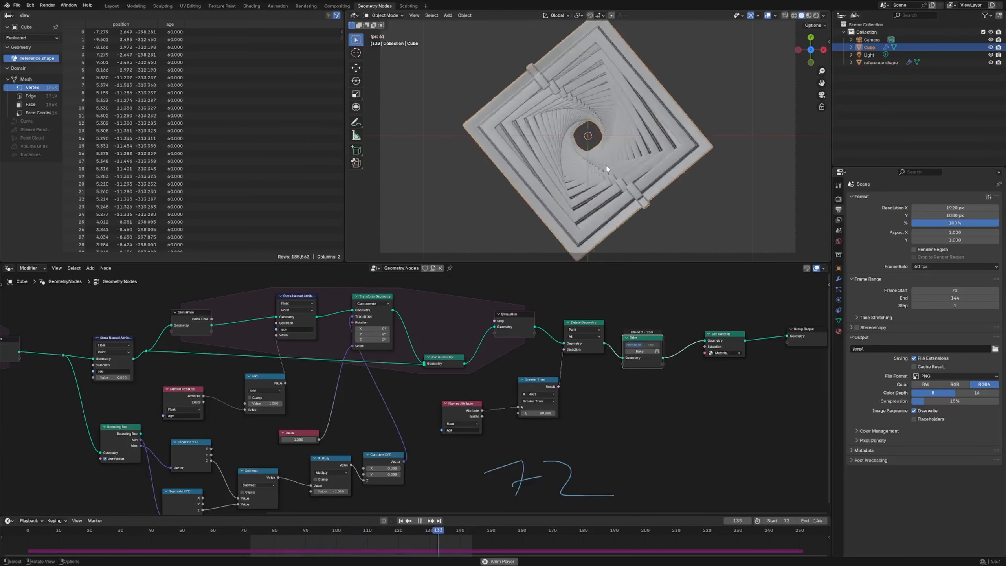
key("space")
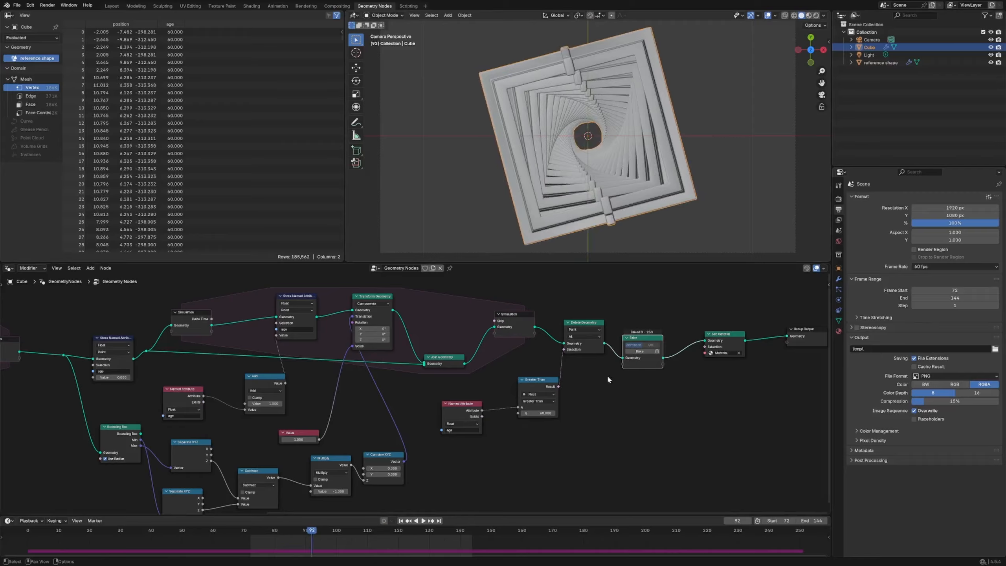
left_click_drag(329, 530, 381, 535)
Change the Degrees value of the To Radians node that drives the first zone's rotation
middle_click_drag(137, 460, 437, 414)
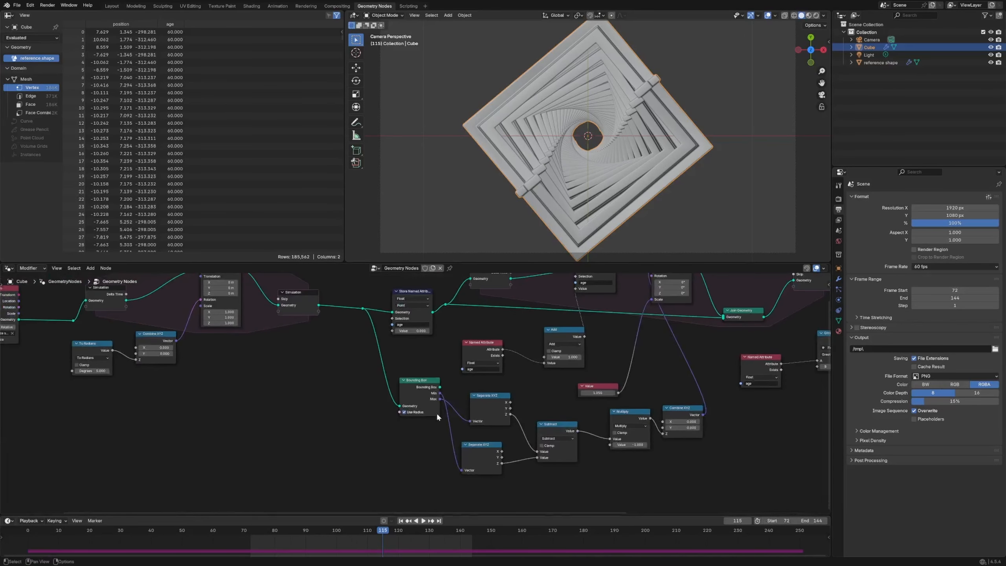
middle_click_drag(201, 425, 376, 421)
left_click(267, 368)
key("Return")
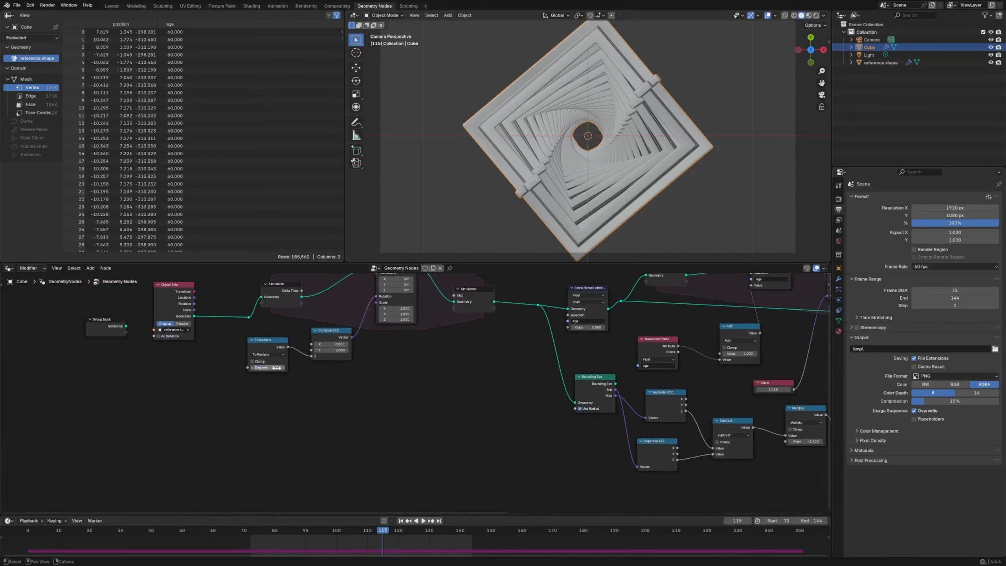
Delete the existing bake, and set the frame range to start at 0 and end at 180+60
middle_click_drag(570, 409, 209, 386)
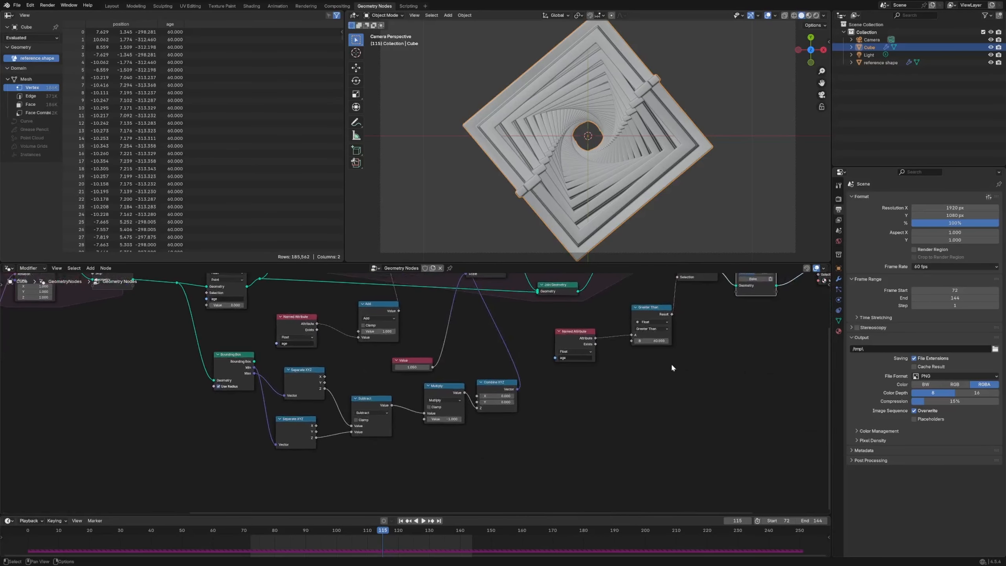
middle_click_drag(671, 367, 550, 411)
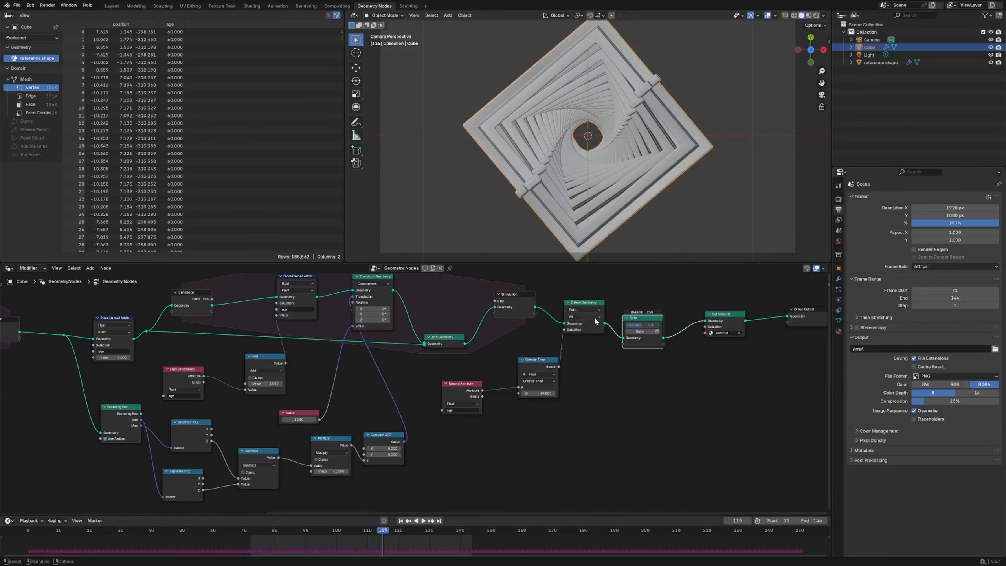
left_click(777, 520)
type("0")
key("Return")
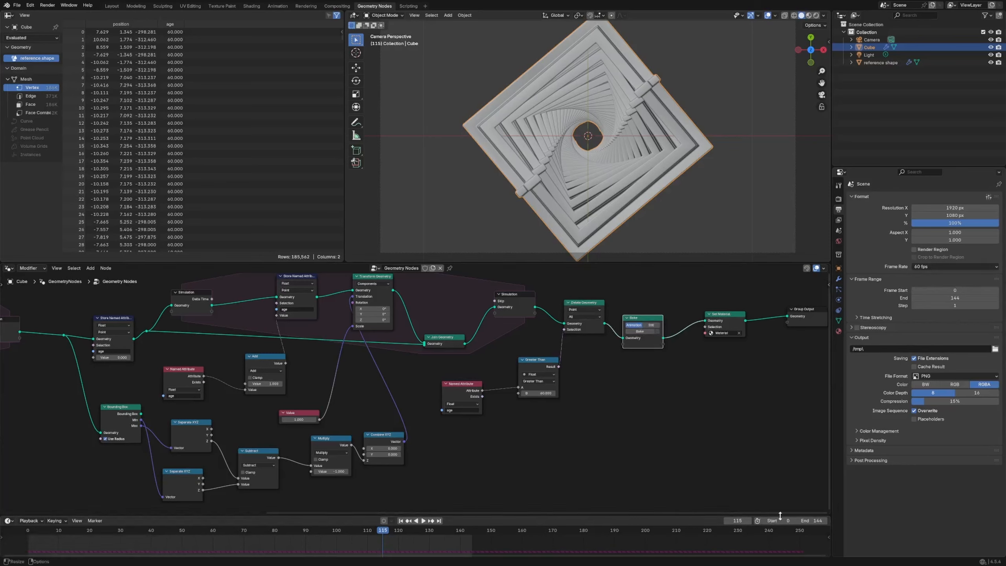
left_click(809, 520)
type("180+60")
key("Return")
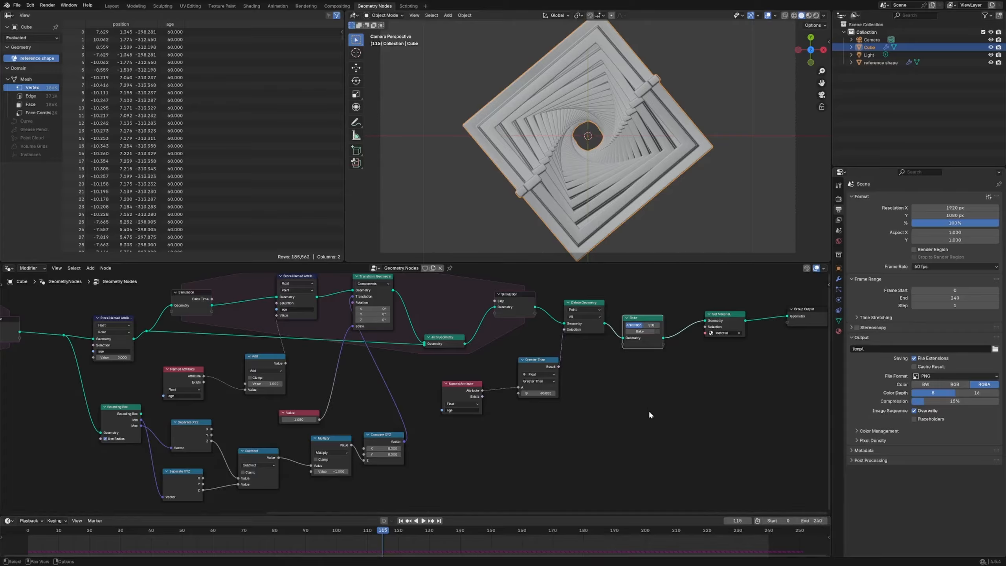
Bake the node over the new frame range, and set the start frame to 60
left_click(640, 331)
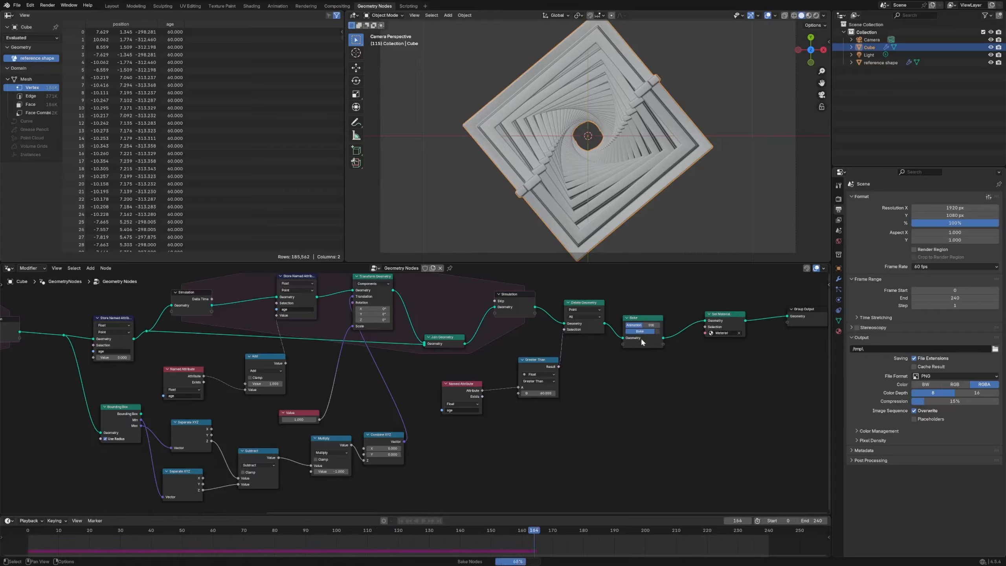
left_click(771, 520)
key("Return")
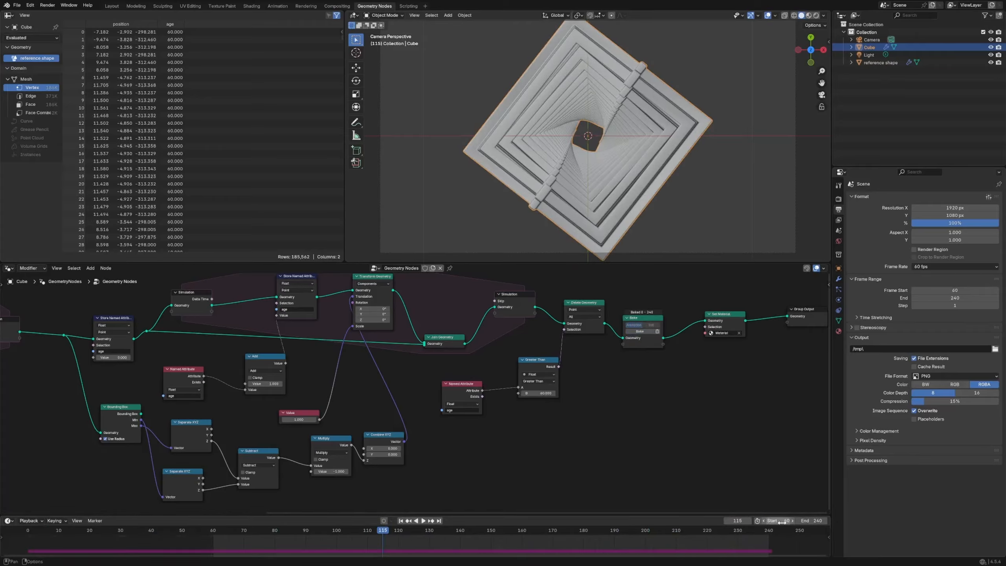
Play the baked animation through the camera from frame 115, and stop it at frame 164
key("space")
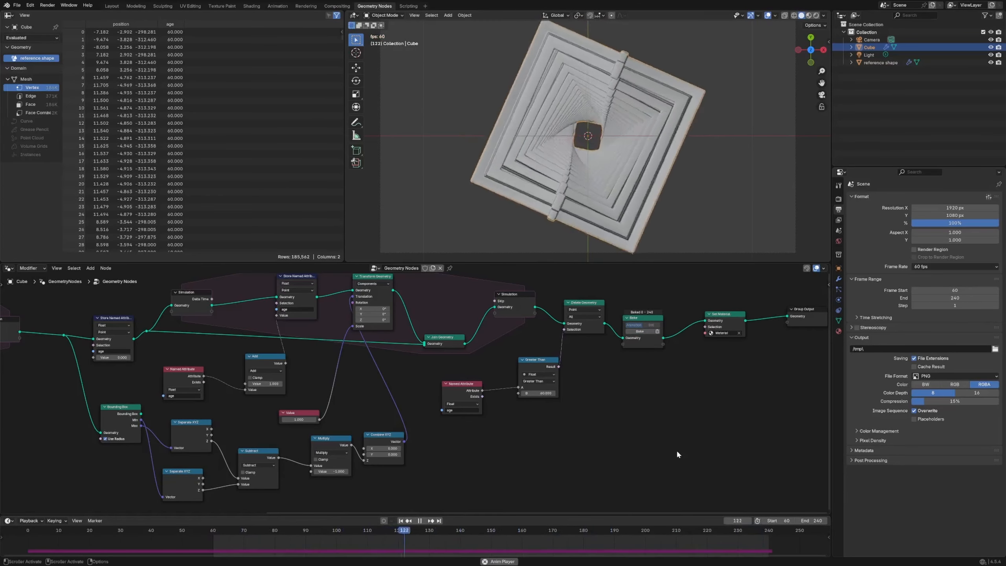
key("Escape")
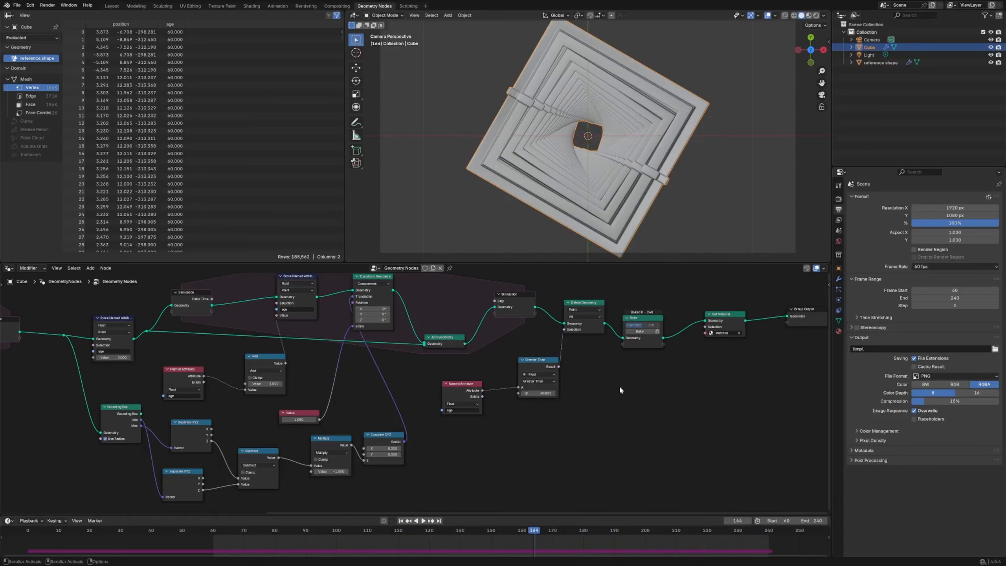
left_click_drag(610, 402, 631, 421)
mouse_move(586, 374)
left_mouse_down()
mouse_move(593, 393)
mouse_move(638, 380)
left_mouse_up()
left_click_drag(565, 407, 693, 386)
left_click_drag(675, 406, 700, 400)
left_click_drag(706, 380, 708, 417)
left_click_drag(756, 386, 759, 383)
mouse_move(754, 416)
right_mouse_down()
mouse_move(770, 369)
mouse_move(573, 431)
mouse_move(613, 418)
right_mouse_up()
left_click_drag(632, 57, 543, 203)
mouse_move(625, 65)
right_mouse_down()
mouse_move(607, 74)
mouse_move(640, 117)
mouse_move(558, 202)
right_mouse_up()
Set the scene's end frame to 150, and play the shortened range to check the loop
left_click(810, 520)
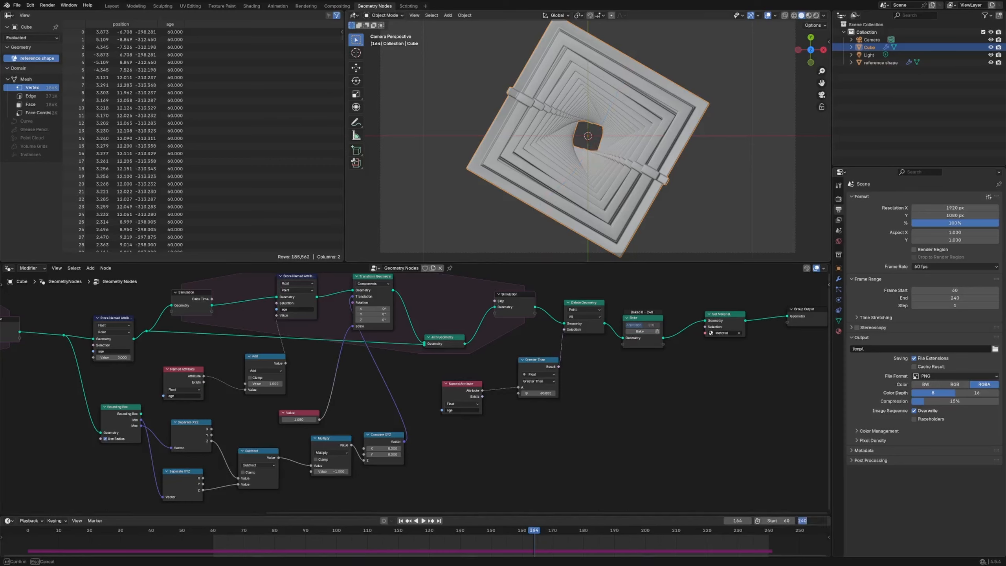
type("150")
key("Return")
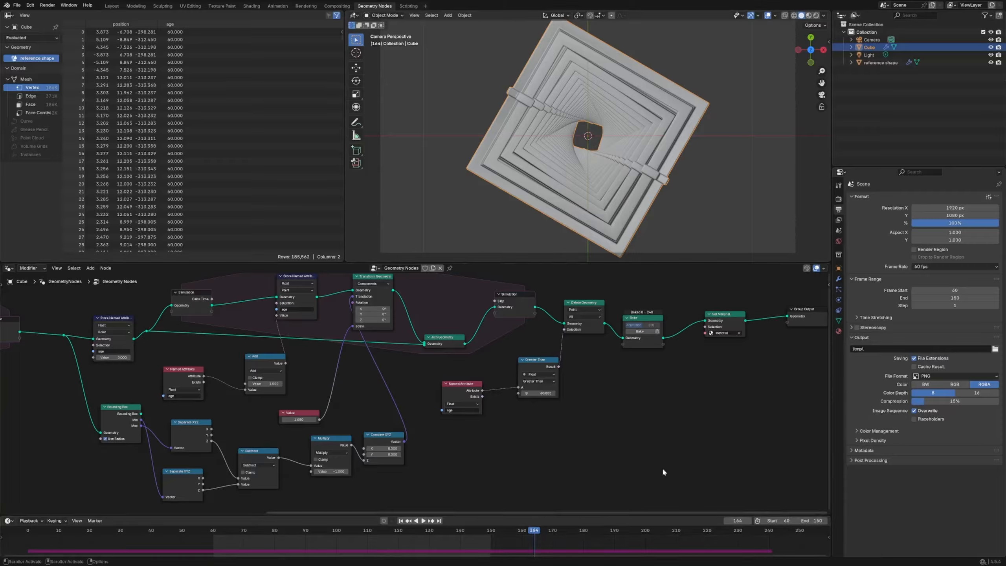
key("space")
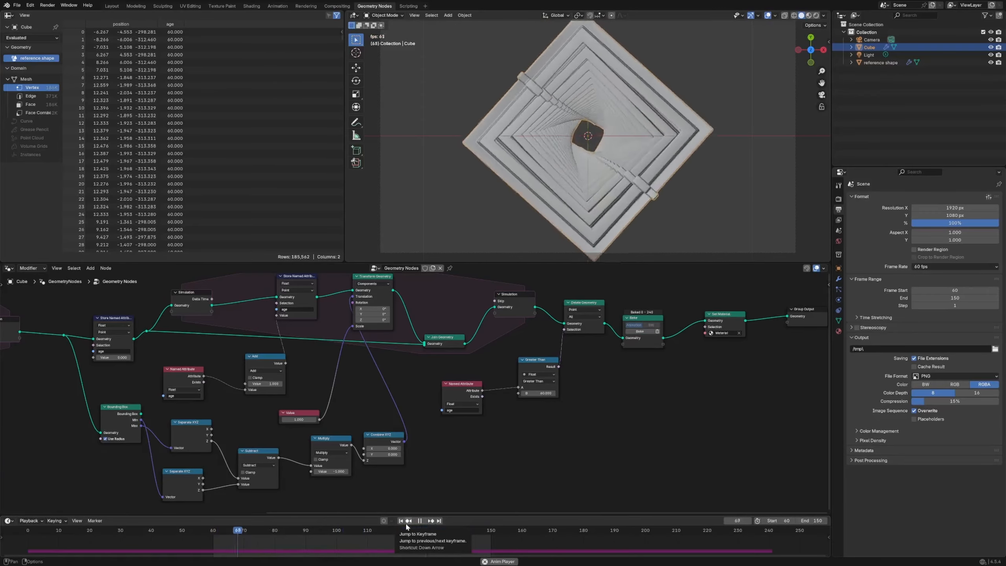
key("space")
Set the scene's end frame to 149, and play the range again to check the loop
left_click(807, 520)
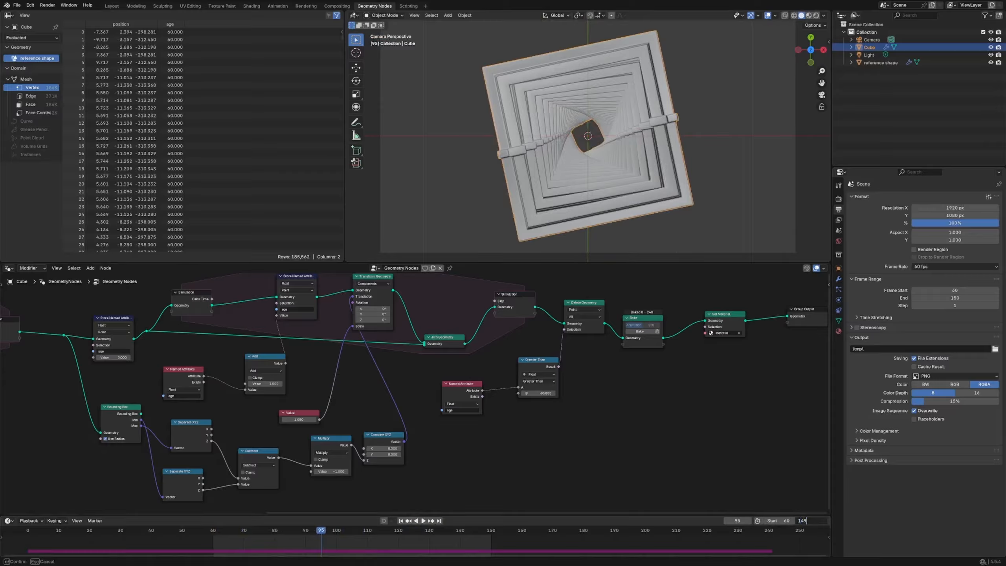
type("149")
key("Return")
key("space")
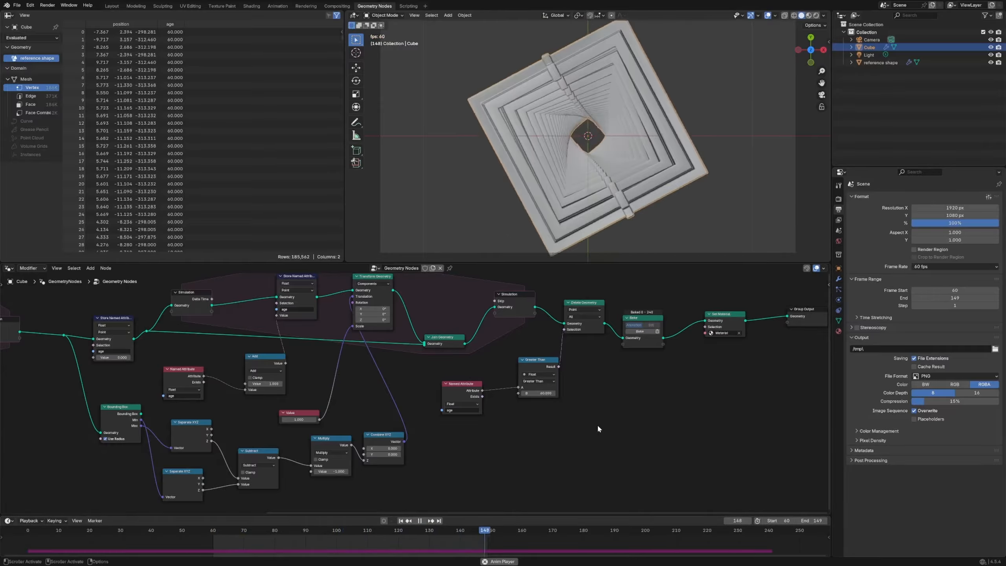
key("space")
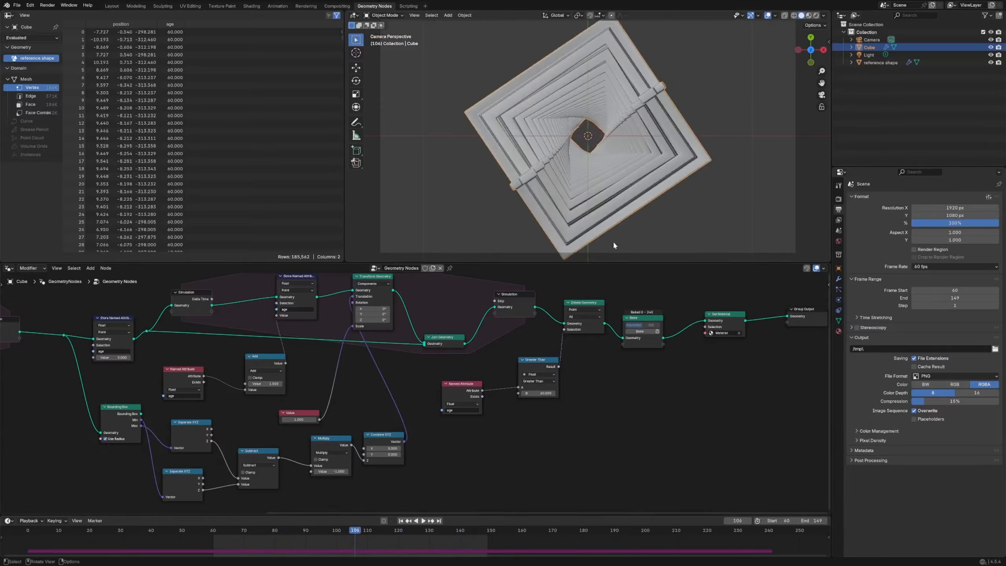
Scrub the timeline to frame 149, and replay the looping range before stopping it
left_click_drag(277, 540, 488, 550)
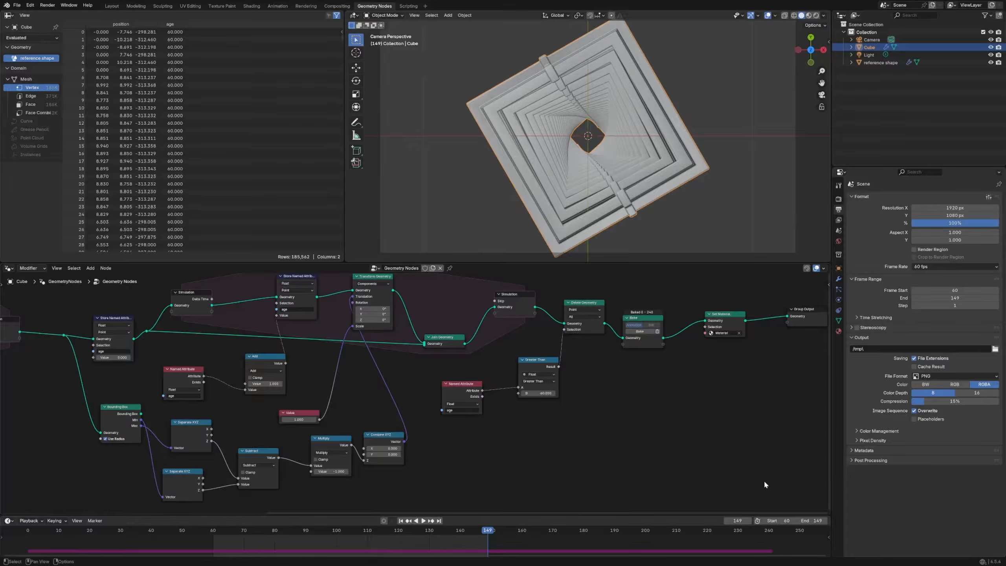
scroll(685, 395, "down", 2)
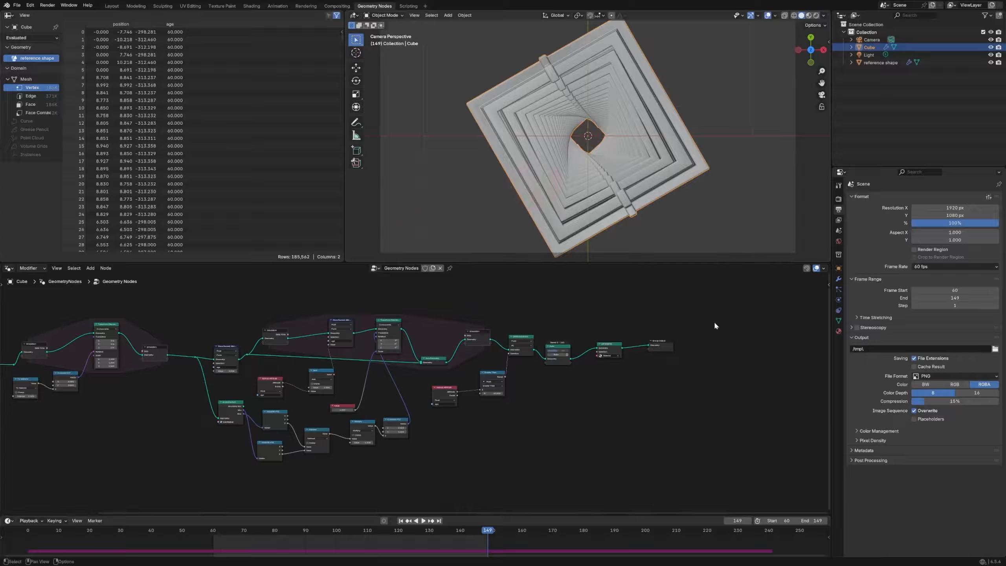
key("space")
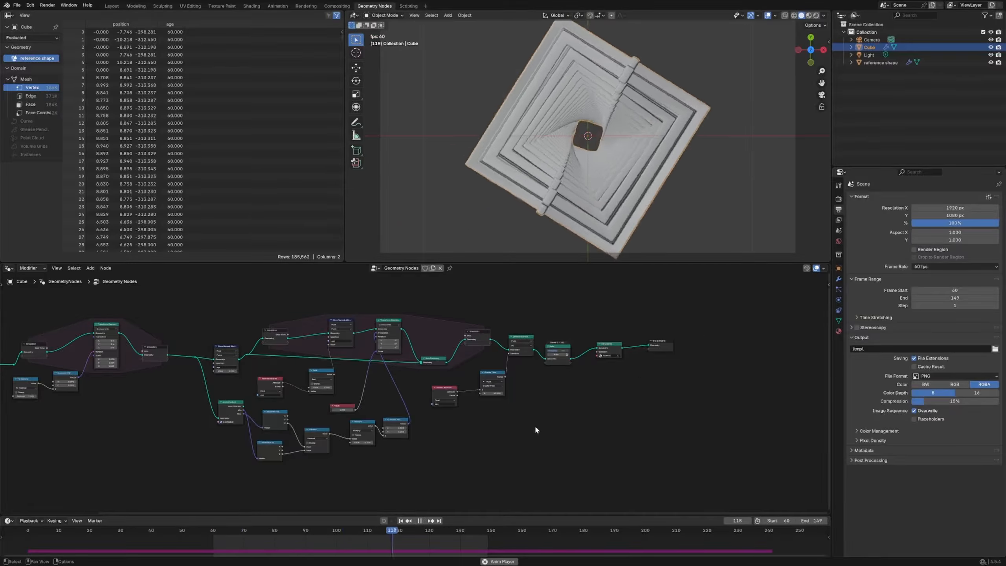
key("space")
View the spiral outside the camera, and set the scene's start frame to 0
middle_click_drag(649, 171, 581, 135)
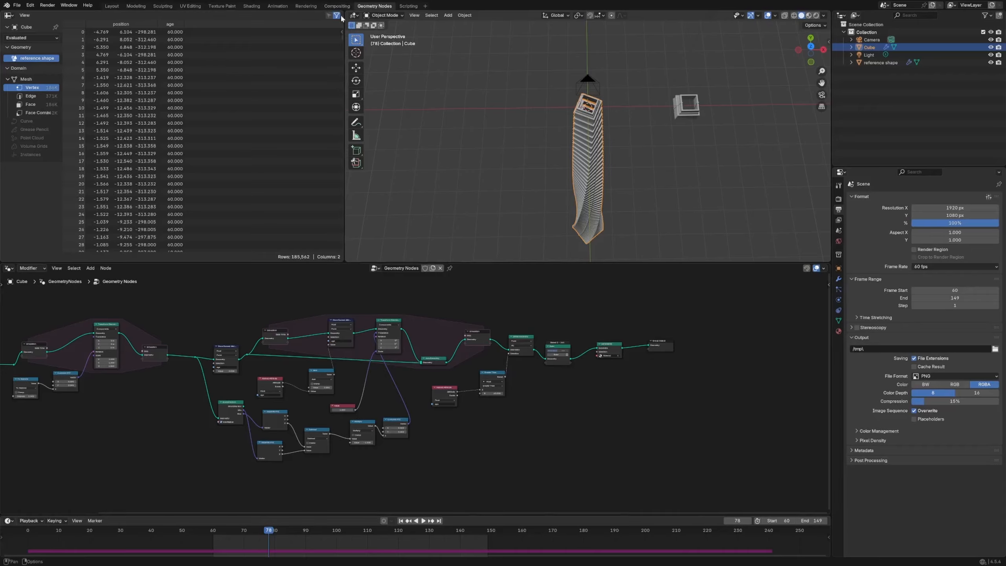
double_click(776, 520)
type("0")
key("Return")
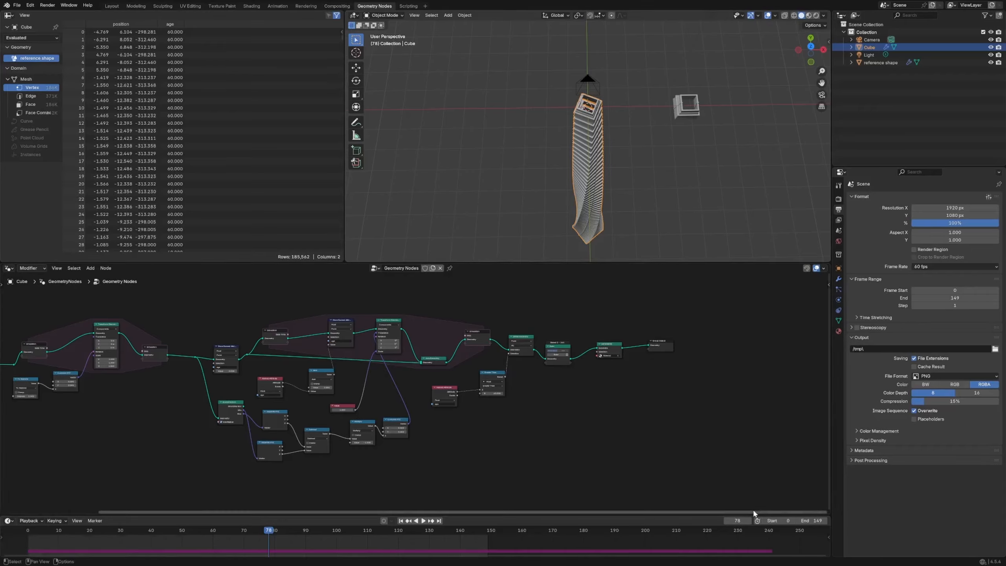
Play the animation from the new range, switch to the camera view, stop at frame 5, and select the spiral object
key("space")
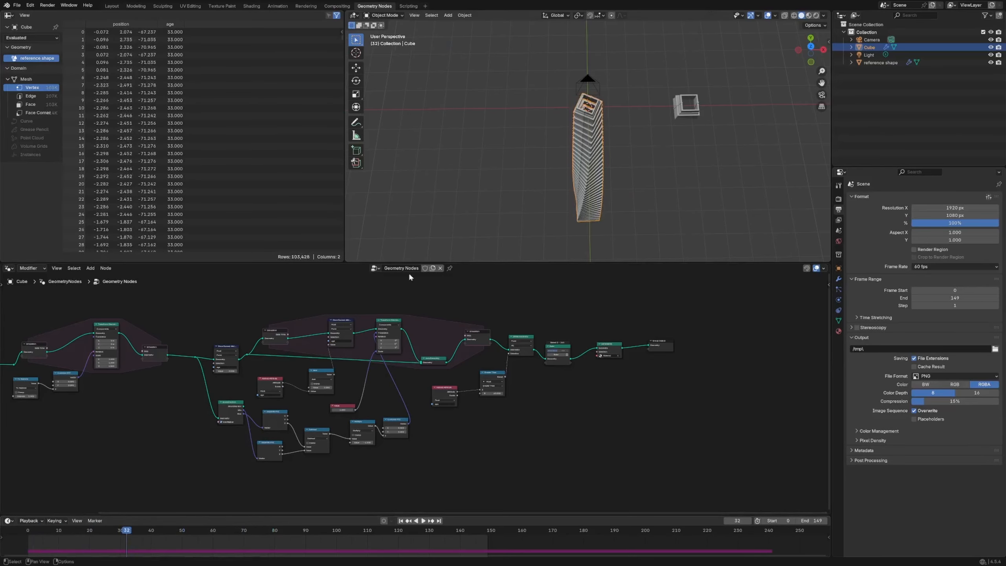
left_click(465, 194)
key("KP_0")
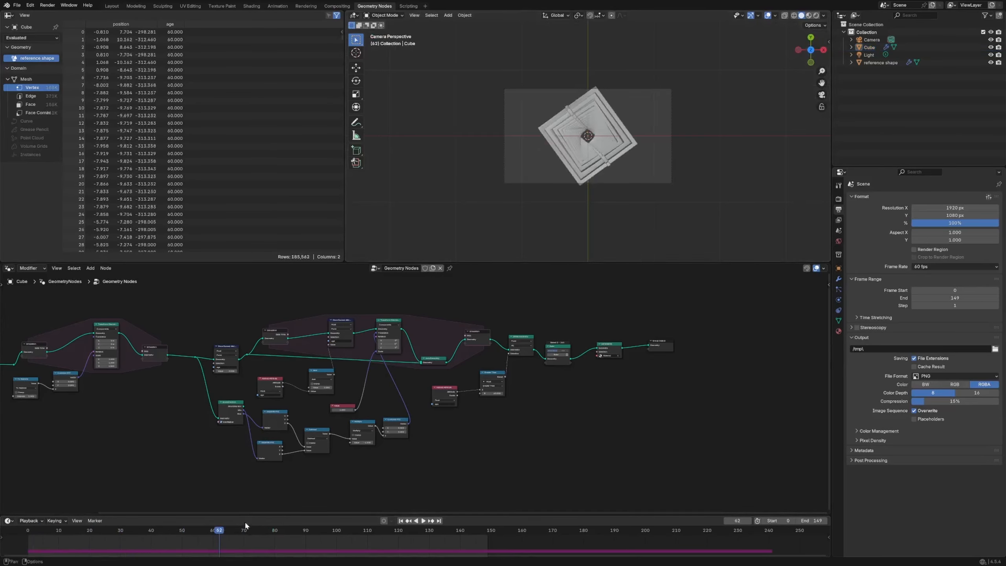
key("Escape")
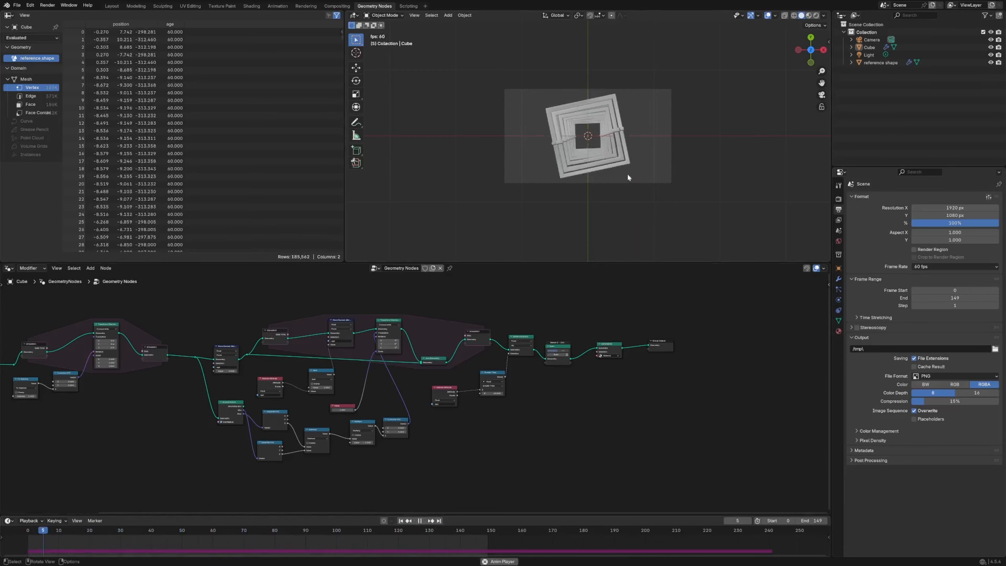
left_click(579, 128)
Set the render output's vertical resolution to 1920 px for a square frame
left_click(838, 199)
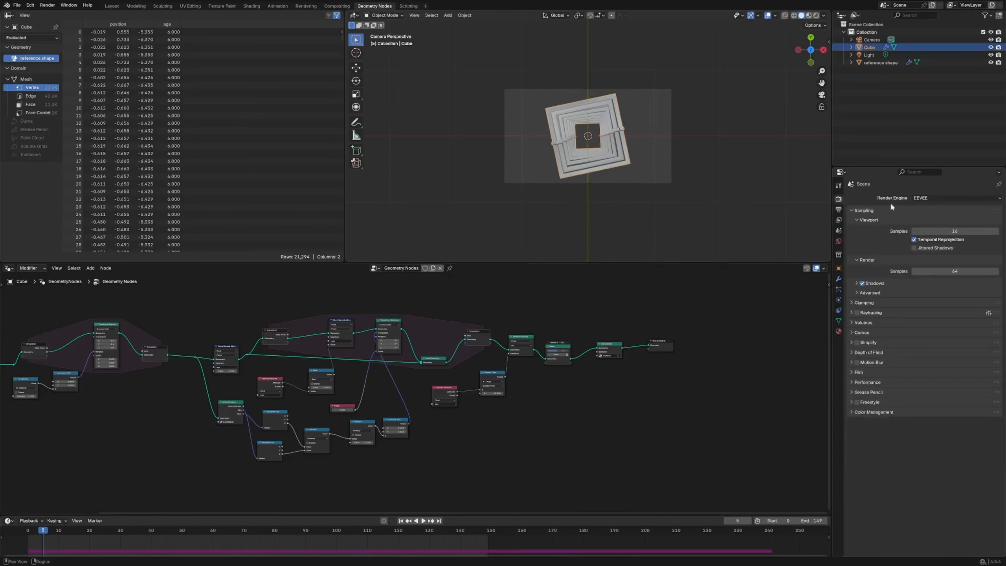
left_click(840, 210)
double_click(951, 217)
type("1920")
key("Return")
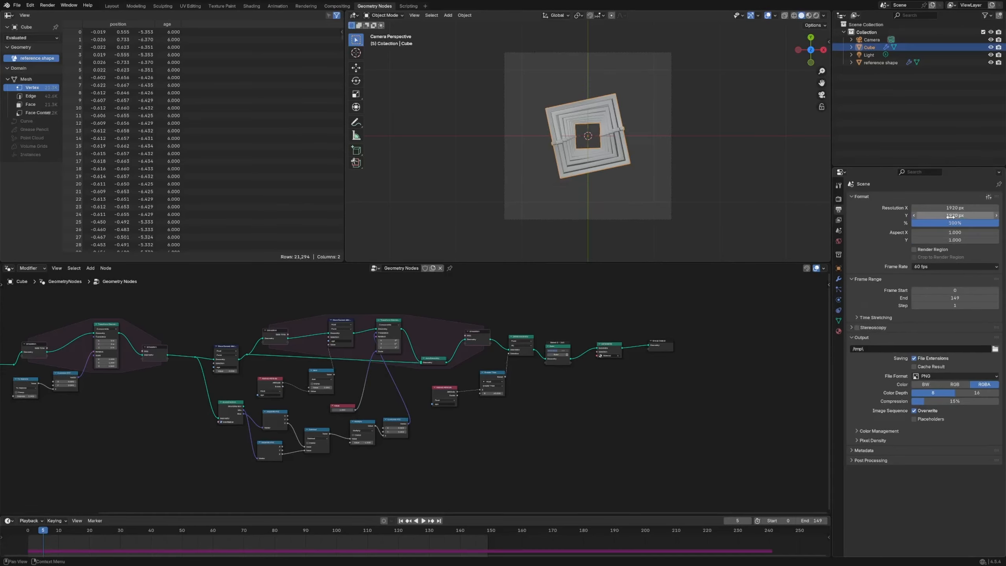
Enable Raytracing in the EEVEE render settings
left_click(838, 220)
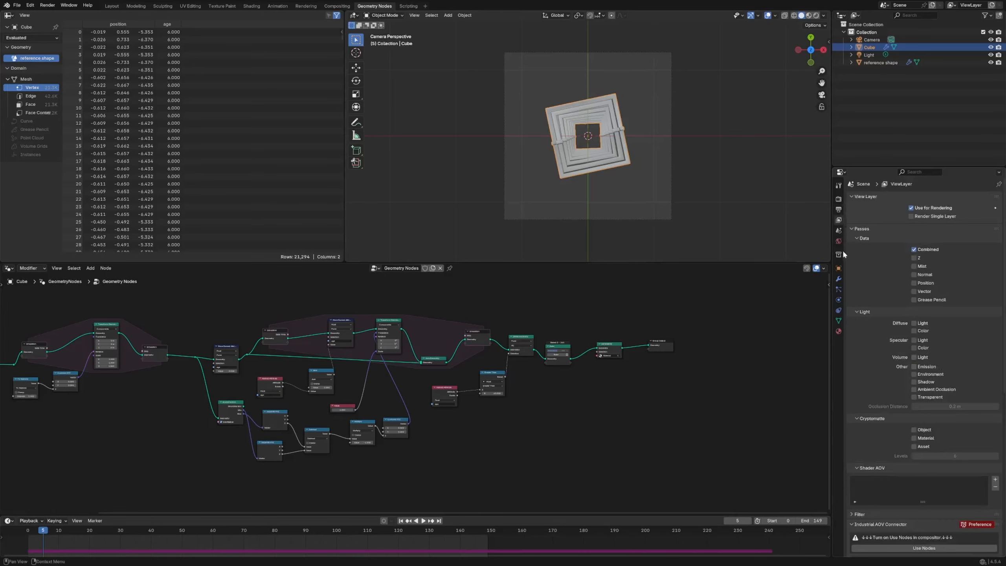
left_click(838, 241)
left_click(839, 231)
left_click(839, 220)
left_click(838, 209)
left_click(839, 199)
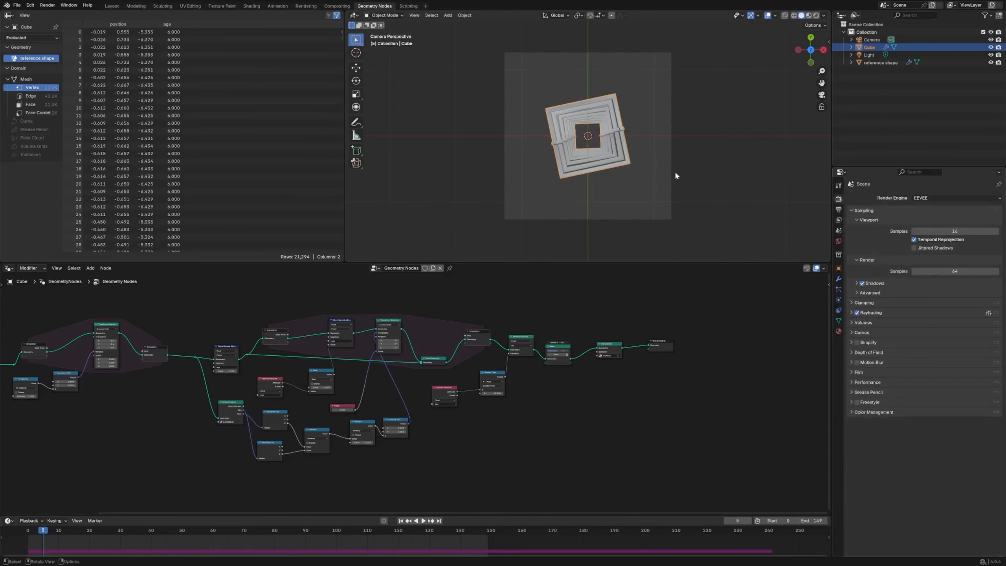
Open the Shading workspace for the spiral's material, and shift the Principled BSDF and Material Output nodes aside to make room
left_click(673, 174, "shift")
middle_click_drag(673, 174, 644, 164)
left_click(112, 6)
left_click(542, 119, "shift")
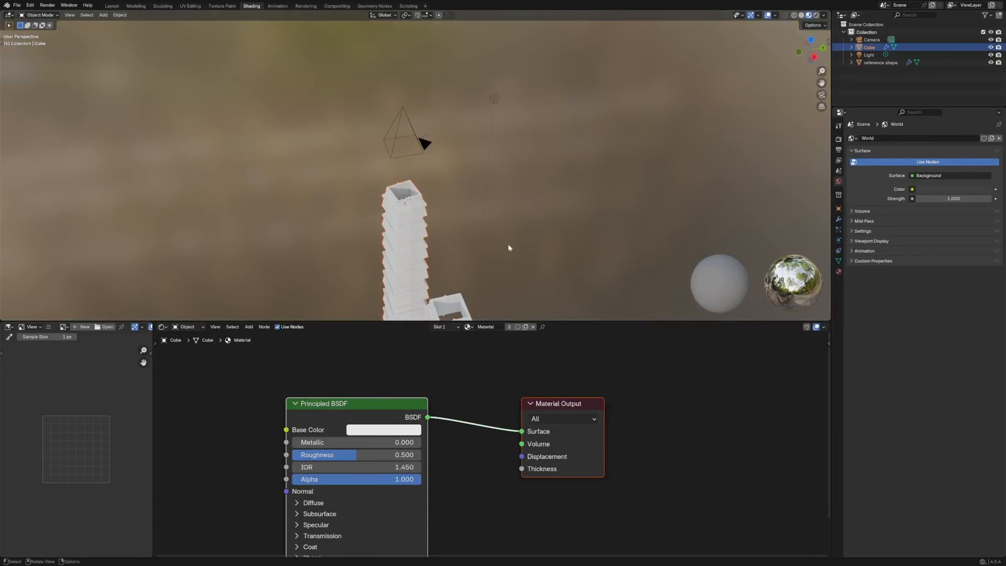
middle_click_drag(508, 246, 432, 280)
scroll(432, 280, "up", 4)
middle_click_drag(383, 428, 465, 396)
left_click(538, 375)
scroll(538, 375, "down", 4)
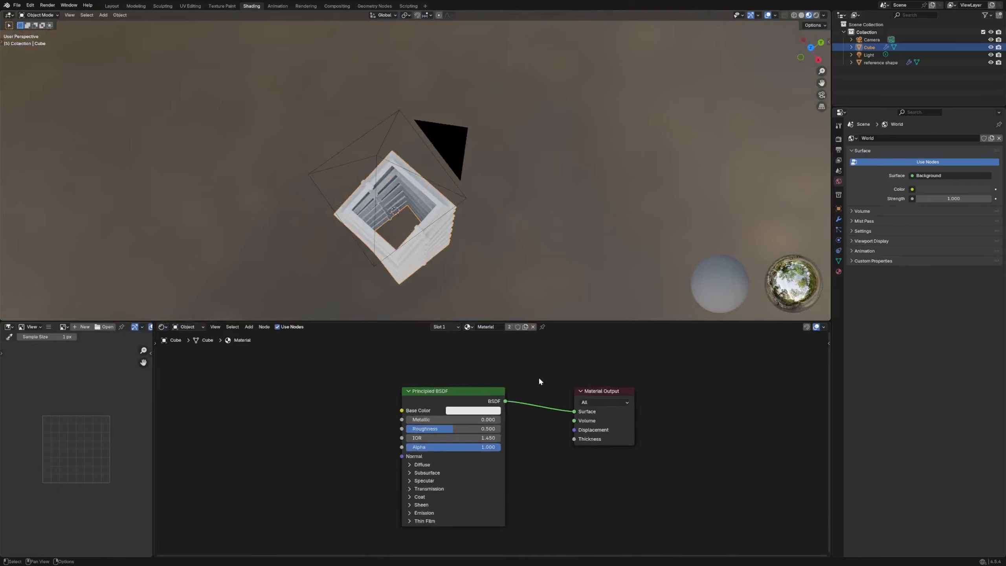
left_click_drag(610, 390, 671, 377)
left_click_drag(467, 391, 528, 381)
left_click(356, 392)
key("shift+a")
type("age")
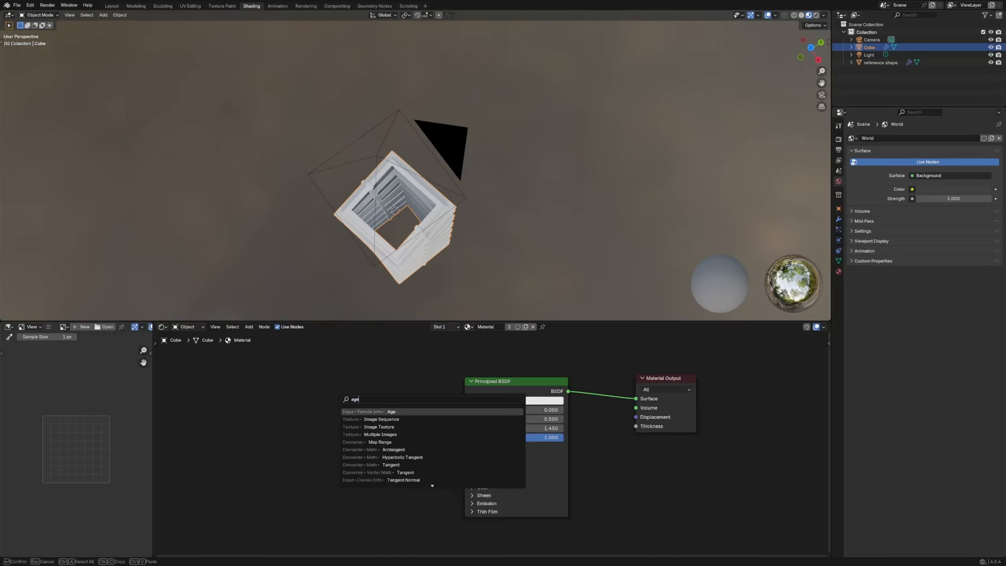
key("Return")
left_click(257, 385)
key("ctrl+z")
Add an Attribute node to the material beside the Principled BSDF, and set its name to age
key("shift+a")
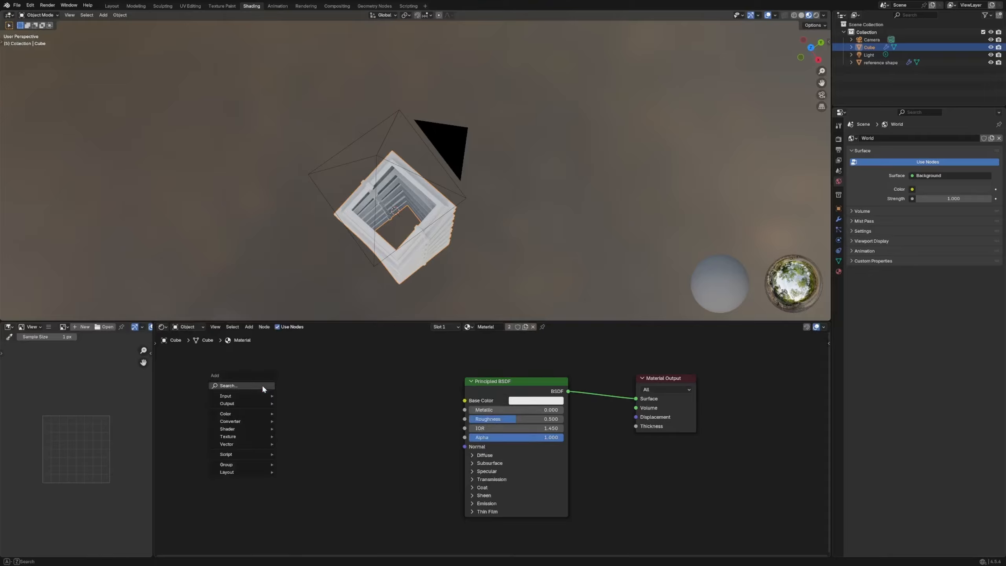
type("store")
key("ctrl+BackSpace")
key("ctrl+BackSpace")
type("named")
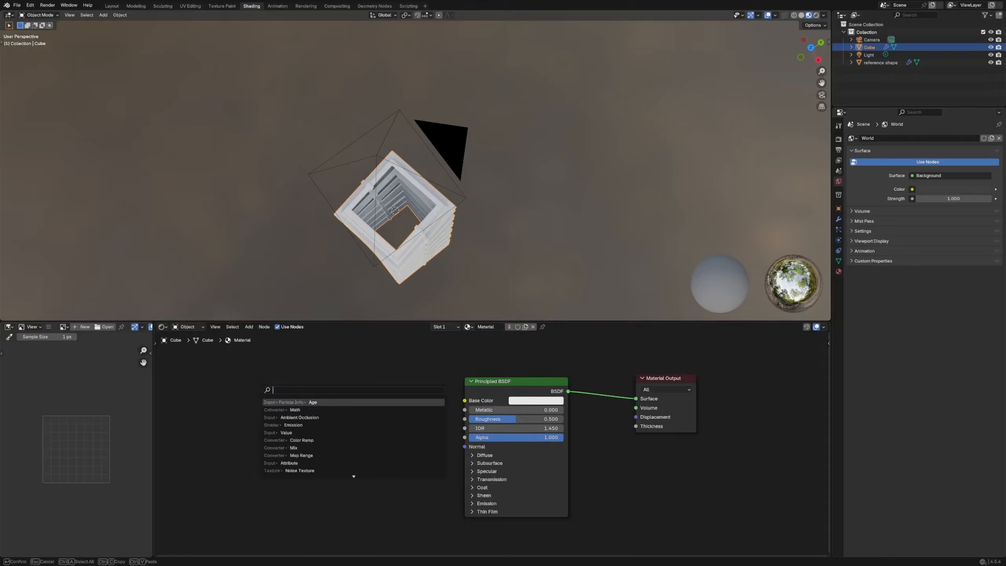
key("ctrl+BackSpace")
type("at")
key("Return")
left_click(267, 389)
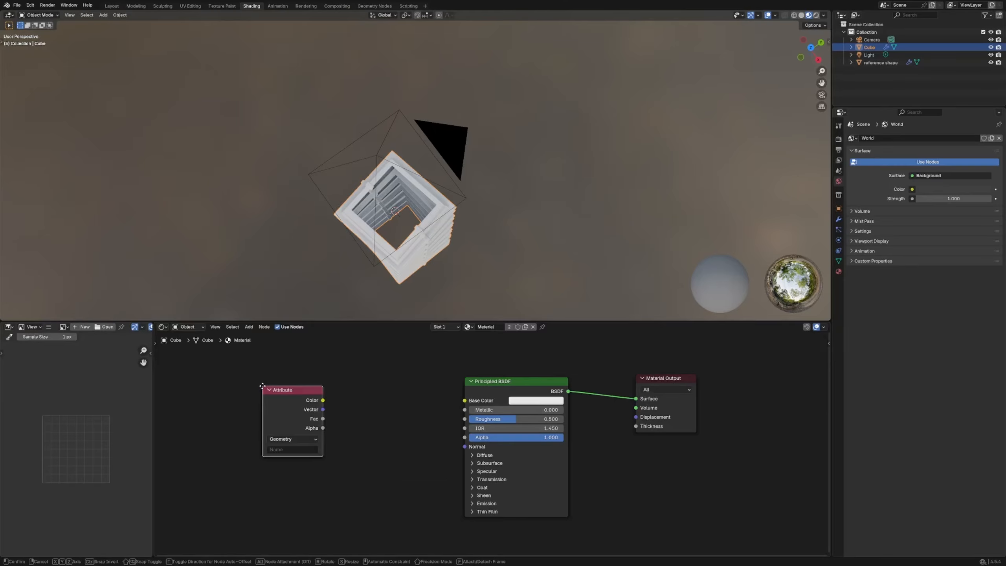
left_click(282, 449)
type("age")
key("Return")
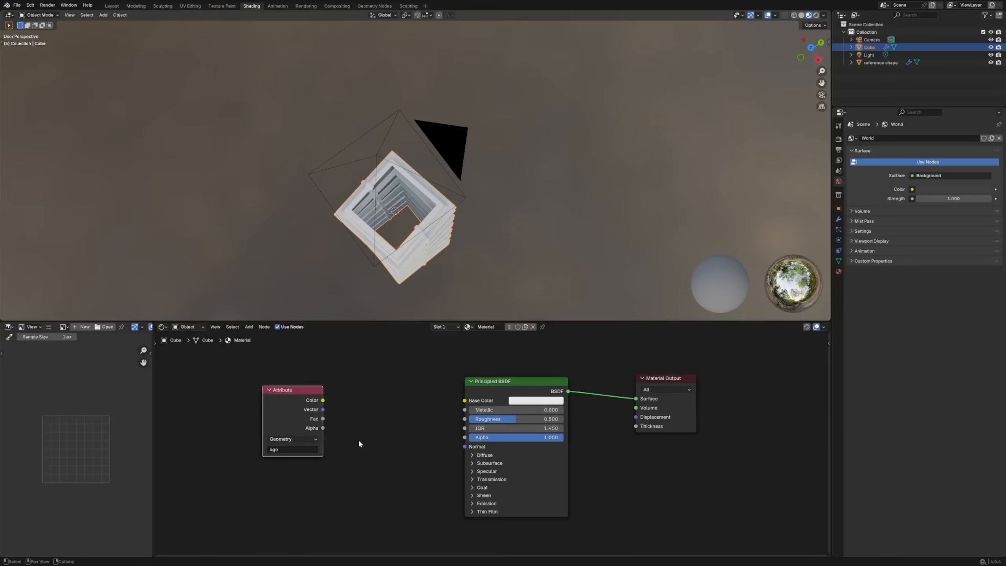
Connect the Attribute's Color directly to the Material Output's Surface, and spread the three nodes apart
left_click_drag(465, 400, 295, 404)
left_click_drag(514, 389, 516, 426)
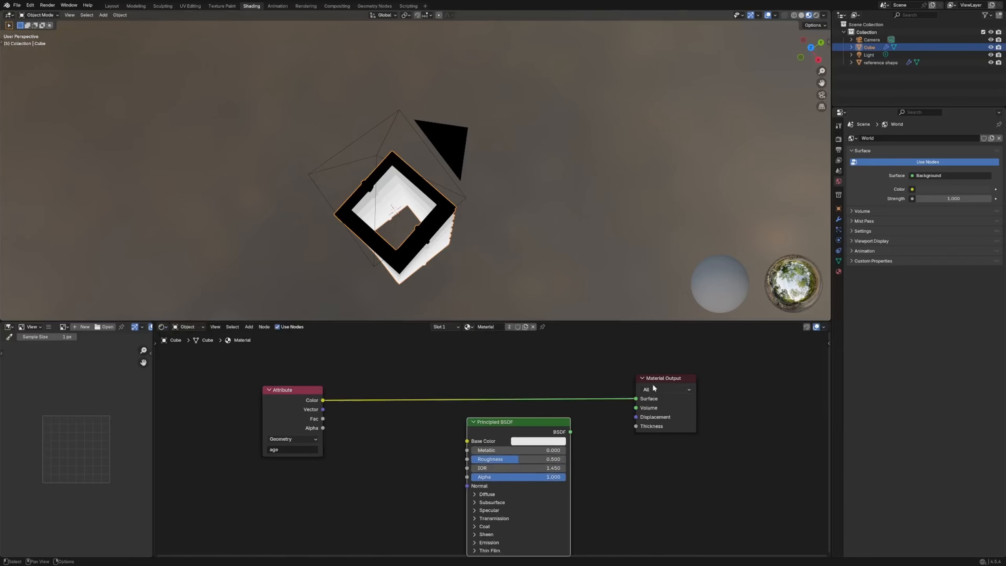
left_click_drag(653, 383, 706, 374)
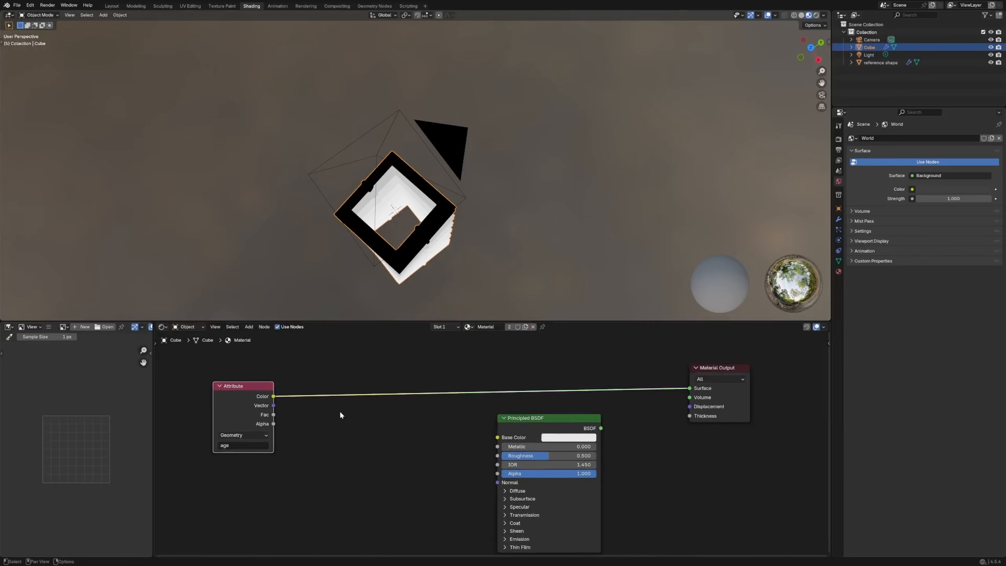
Add a Map Range node between the Attribute and Principled BSDF nodes
left_click_drag(274, 396, 367, 432)
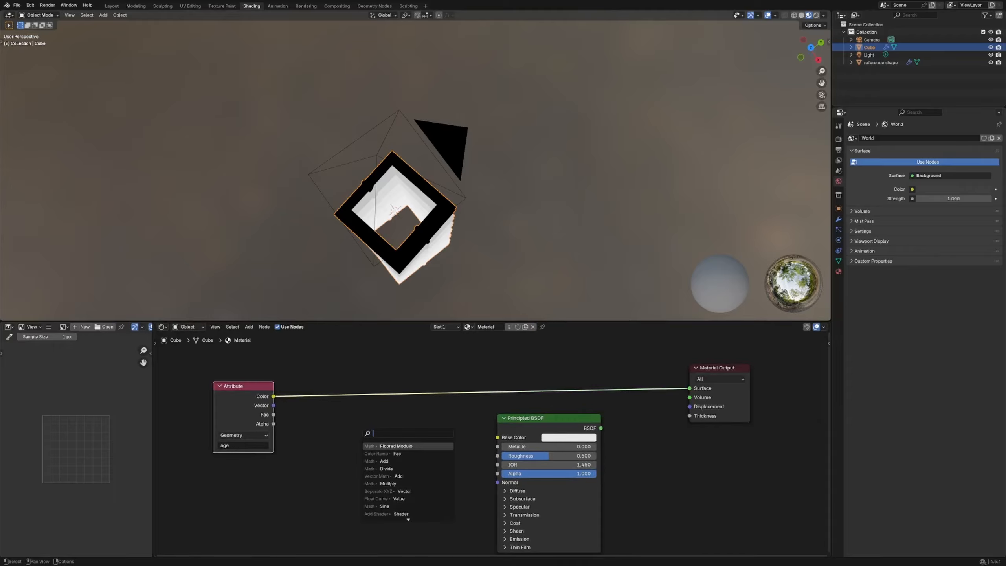
type("map range")
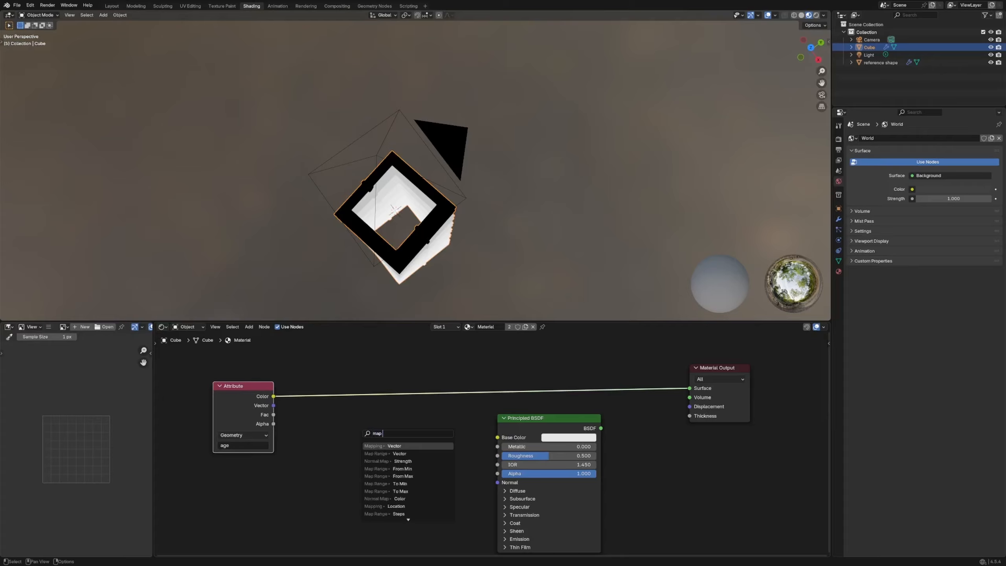
key("Return")
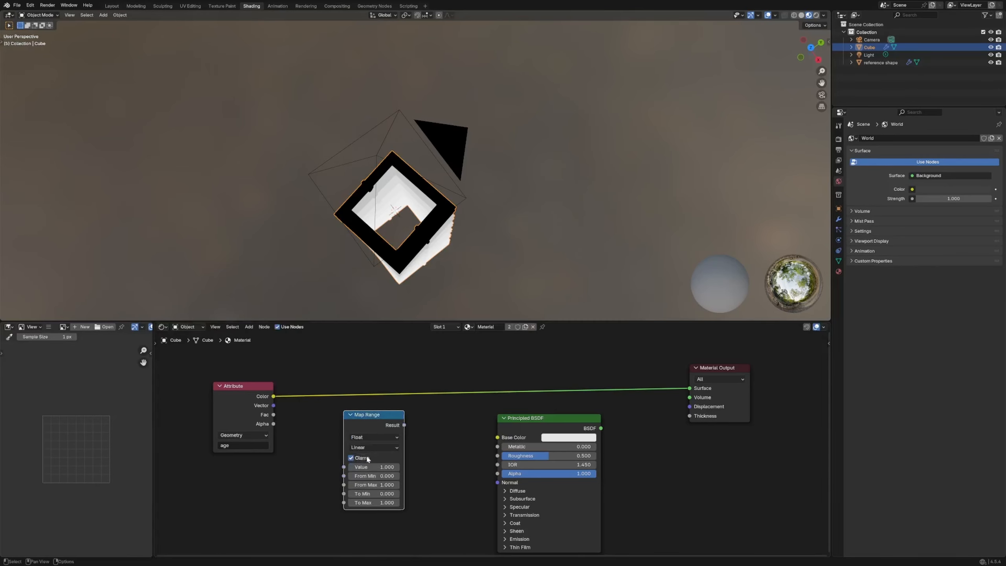
left_click_drag(372, 418, 368, 410)
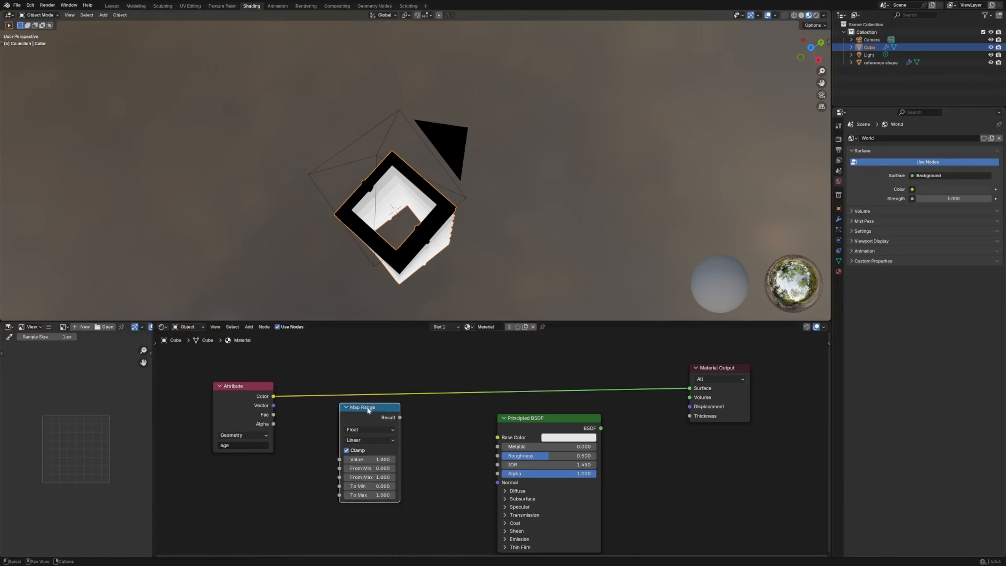
Route the Attribute's Color through the Map Range node into the Material Output's Surface, with From Max set to 60
left_click_drag(273, 396, 375, 477)
type("60")
key("Return")
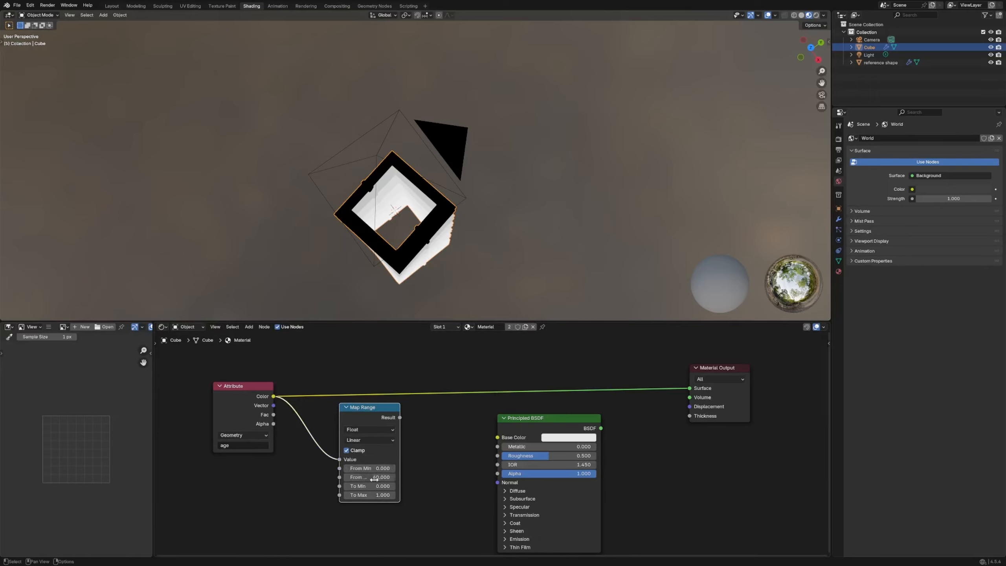
left_click(385, 420, "ctrl+shift")
middle_click_drag(444, 234, 443, 215)
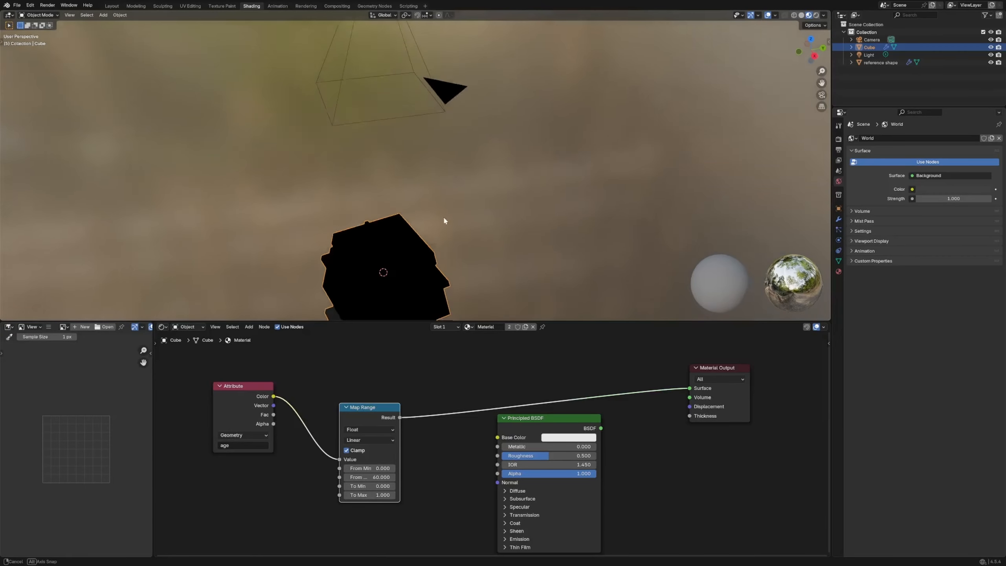
Add a Color Ramp node between the Map Range and Principled BSDF, and feed the Map Range Result into its Fac
scroll(440, 222, "down", 7)
left_click_drag(538, 418, 598, 419)
key("shift+a")
type("col ra")
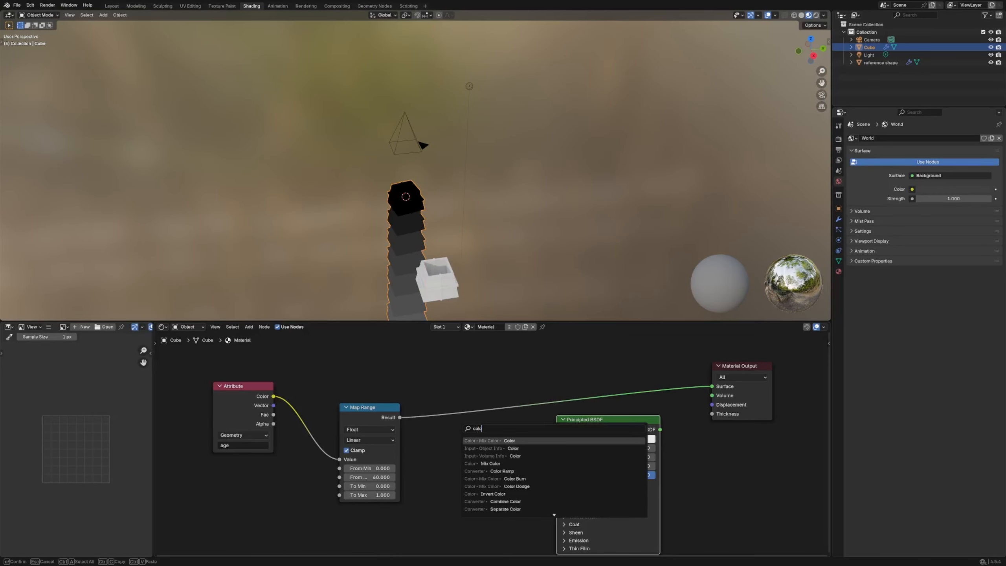
key("Return")
left_click(453, 444)
left_click_drag(400, 418, 348, 416)
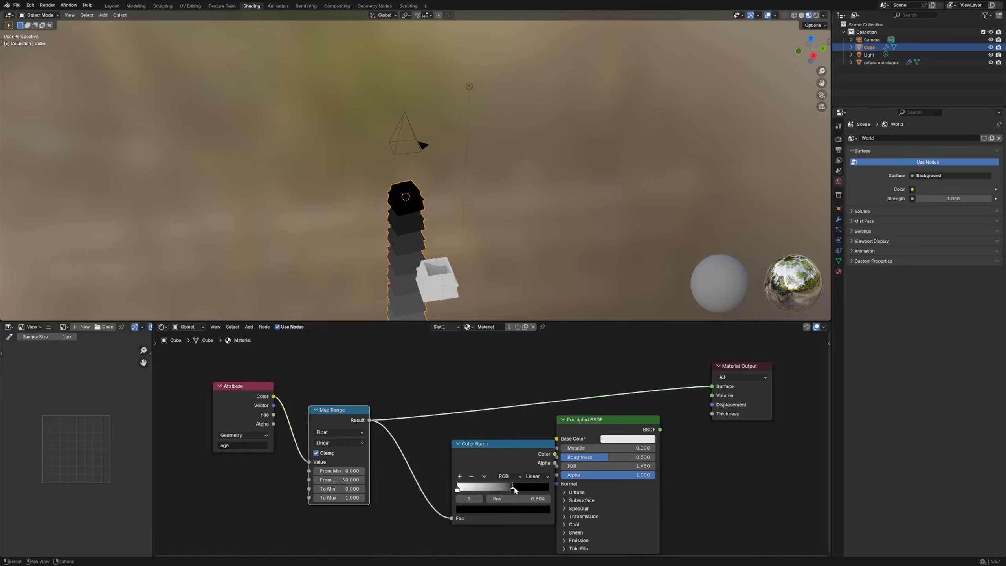
Run the ramp from white to black with its black stop at 0.625, and route it through the Principled BSDF's Base Color to the Surface output
left_click_drag(513, 490, 515, 490)
left_click_drag(554, 453, 556, 438)
left_click_drag(660, 429, 708, 388)
left_click_drag(619, 426, 629, 381)
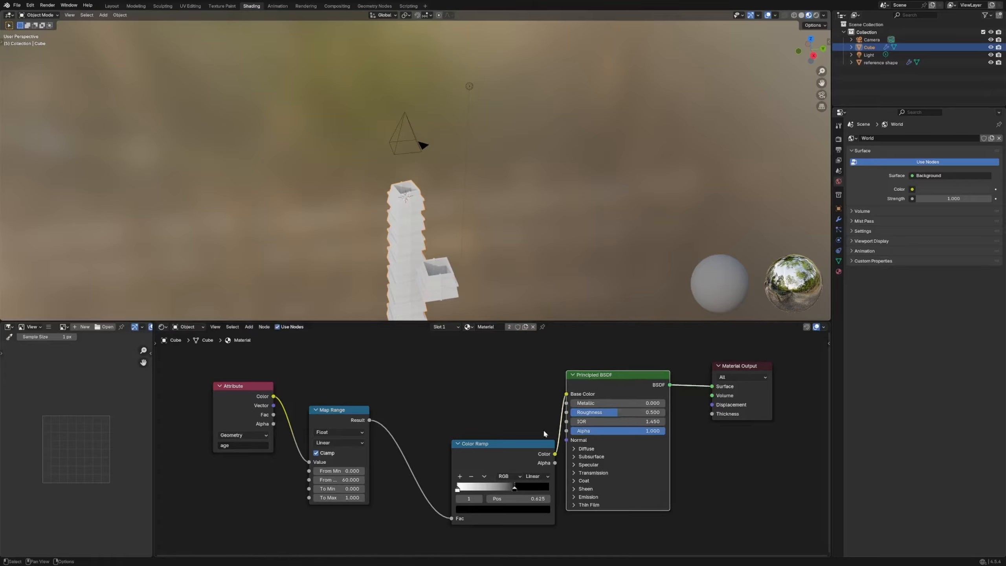
Preview the Color Ramp directly on the spiral, set its interpolation to B-Spline, and move its black stop to 0.057
left_click_drag(512, 444, 473, 378)
left_click(473, 378, "ctrl+shift")
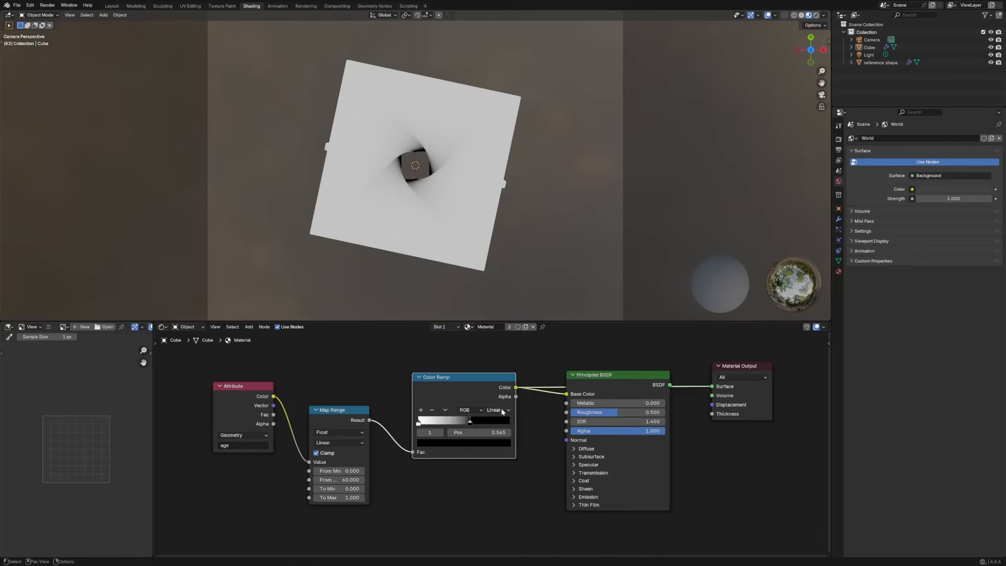
left_click(499, 409)
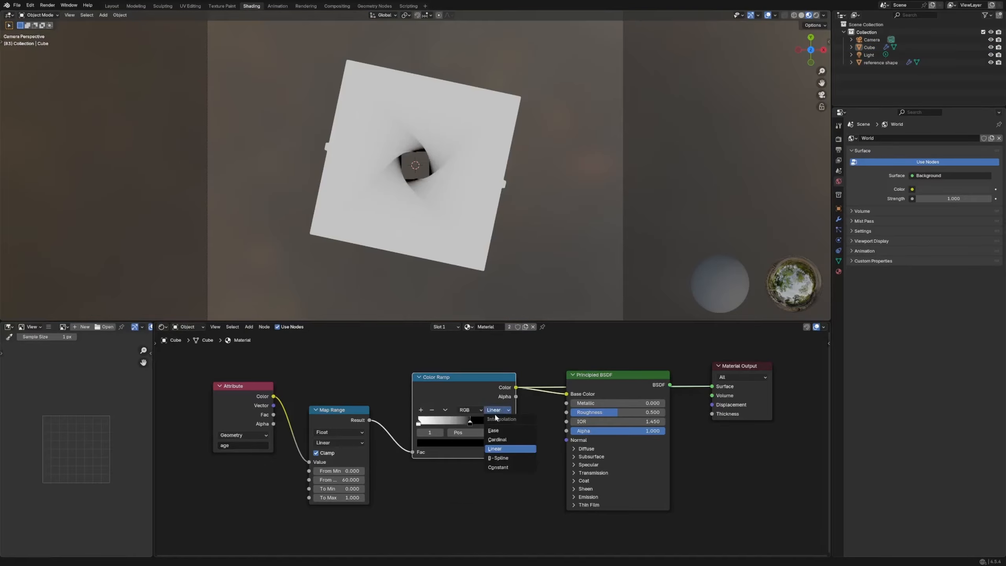
left_click(510, 458)
left_click_drag(471, 423, 422, 424)
middle_click_drag(578, 273, 564, 235)
left_click_drag(421, 424, 422, 424)
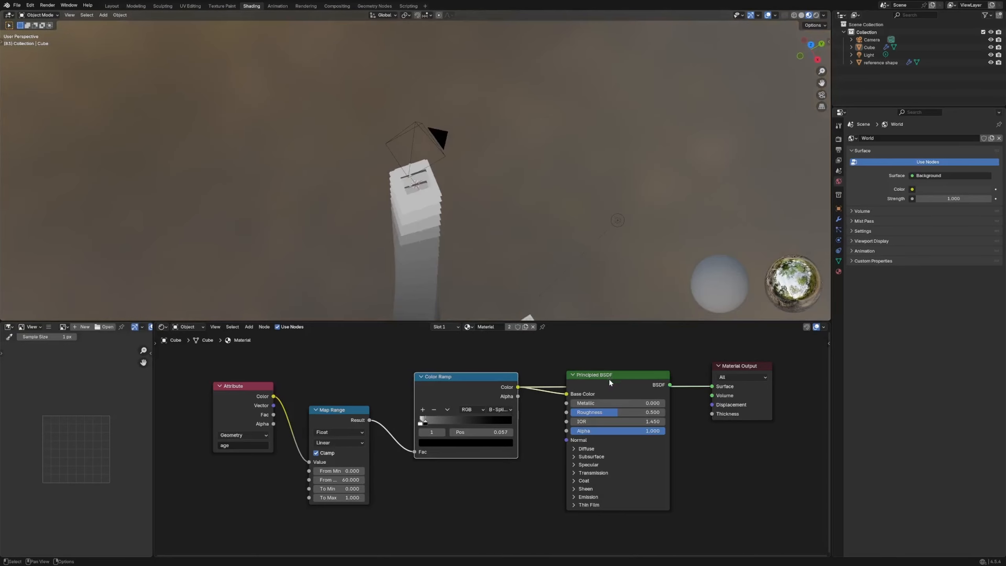
Send the Principled BSDF back to the Material Output's Surface, and spread the two nodes apart
left_click_drag(608, 377, 603, 416)
left_click_drag(734, 366, 782, 358)
left_click_drag(629, 407, 644, 404)
Color the Color Ramp's first stop bright green, and view the spiral through the camera
scroll(495, 431, "up", 2)
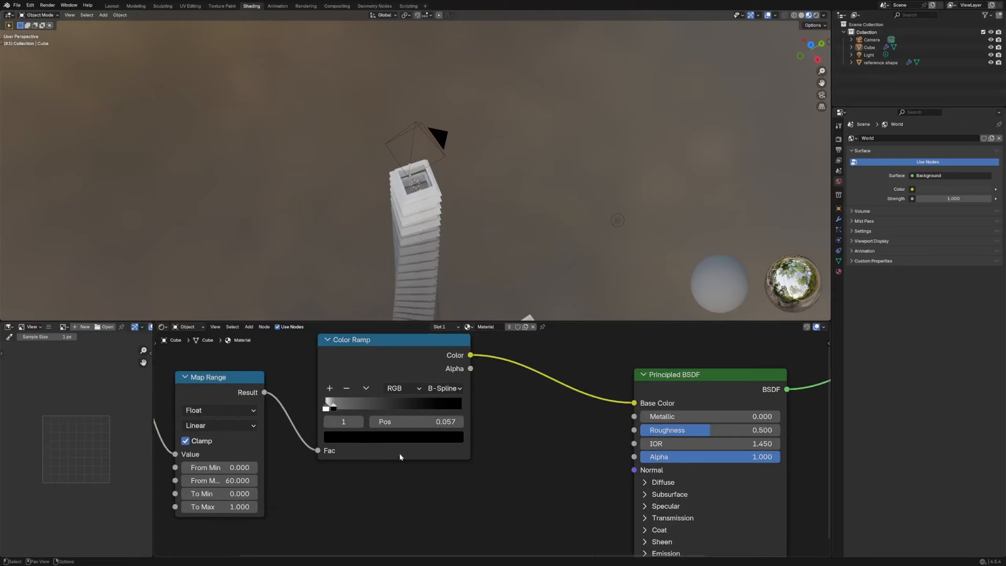
middle_click_drag(400, 458, 467, 477)
left_click(402, 429)
left_click(413, 455)
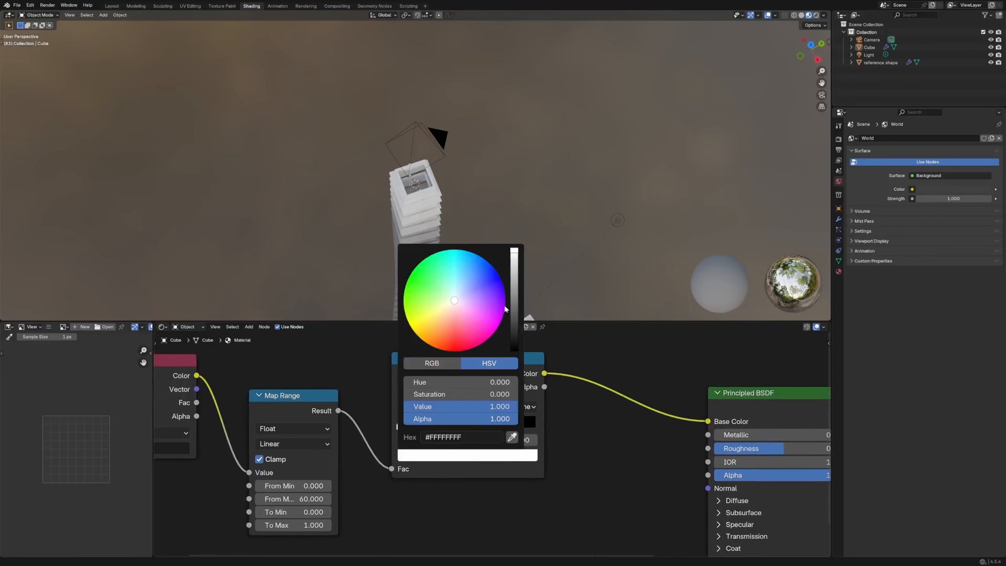
left_click_drag(451, 311, 416, 274)
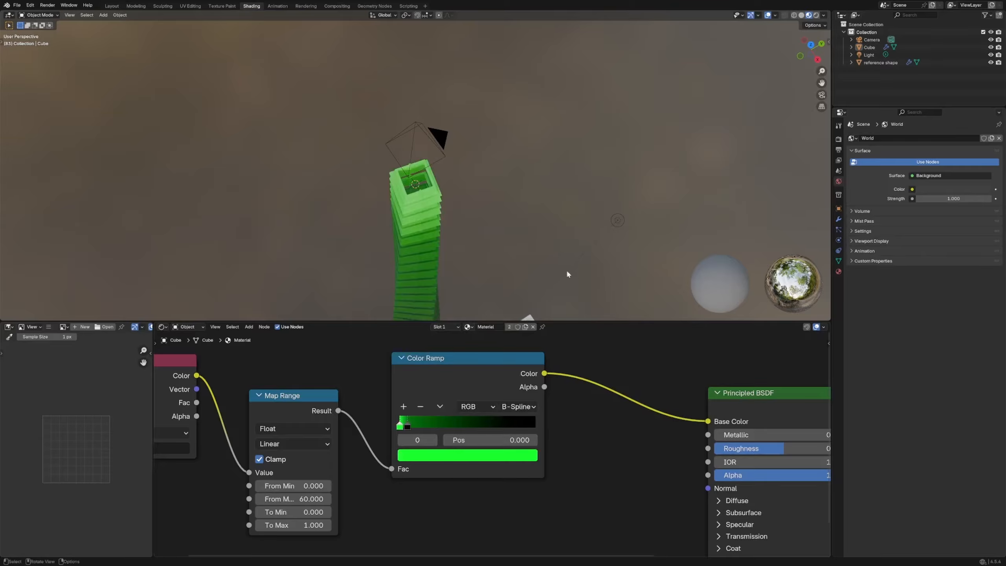
key("KP_0")
Color the Color Ramp's second stop a fully bright, saturated orange-red
left_click(407, 427)
left_click(418, 454)
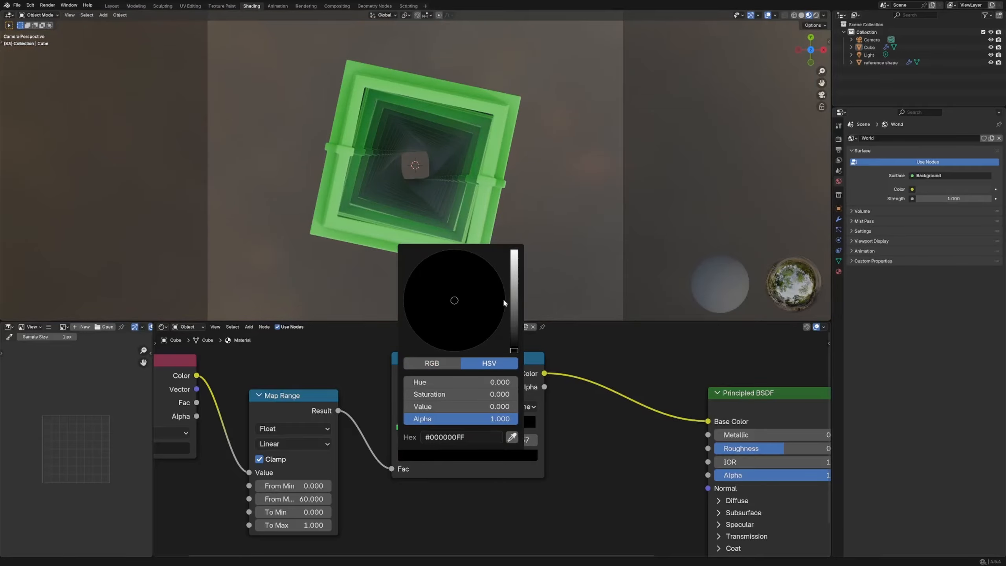
left_click_drag(426, 336, 424, 341)
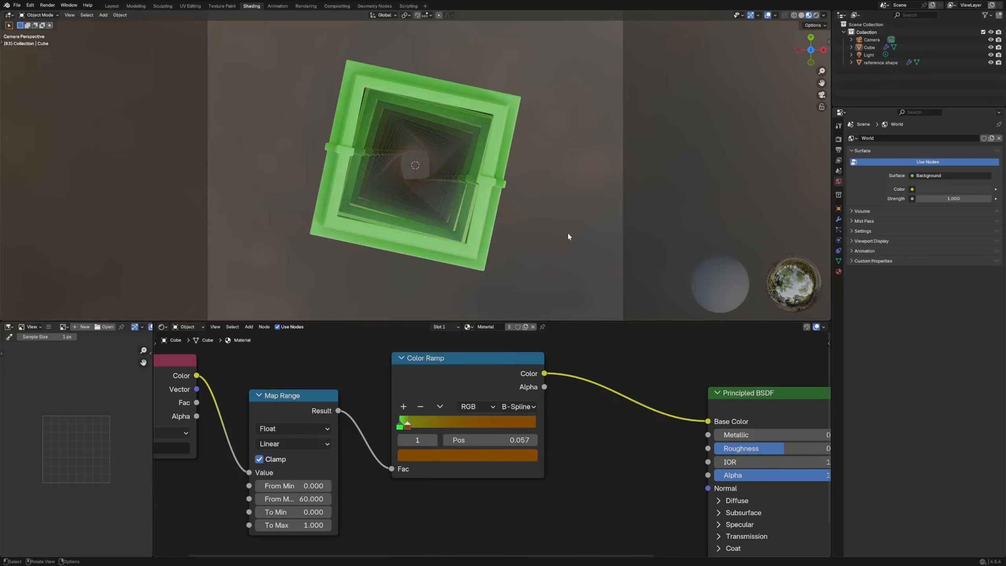
middle_click_drag(567, 233, 448, 277)
left_click(435, 457)
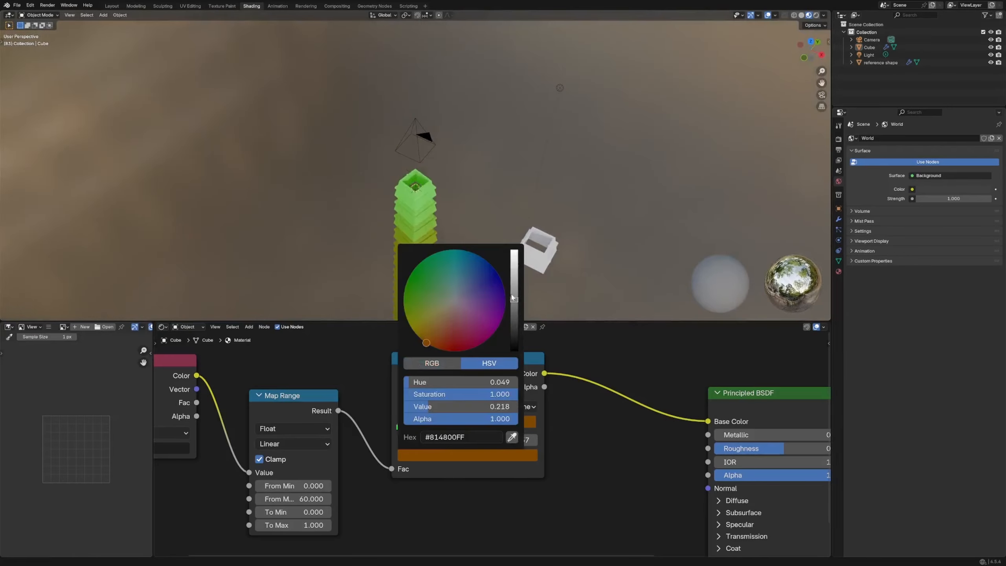
left_click_drag(513, 296, 514, 249)
left_click_drag(441, 343, 445, 346)
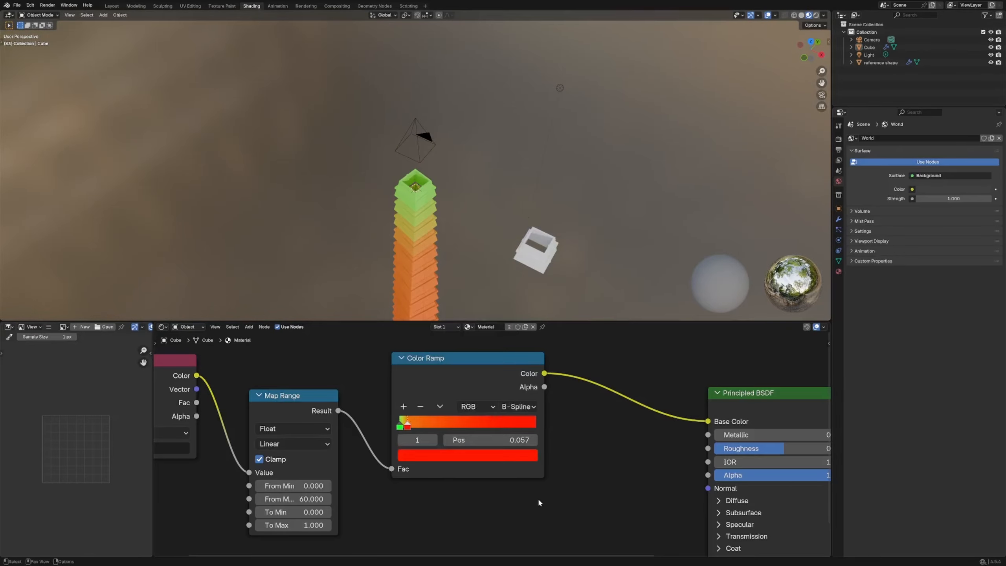
Adjust the Color Ramp's first stop to a fully saturated green, and play the animation from the camera view
middle_click_drag(481, 271, 482, 275)
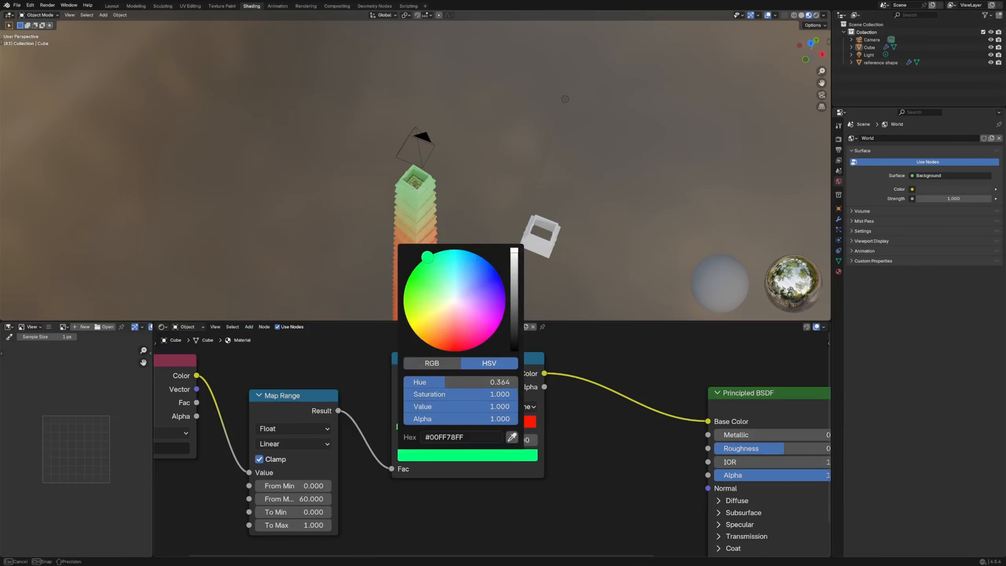
left_click_drag(427, 258, 426, 258)
key("KP_0")
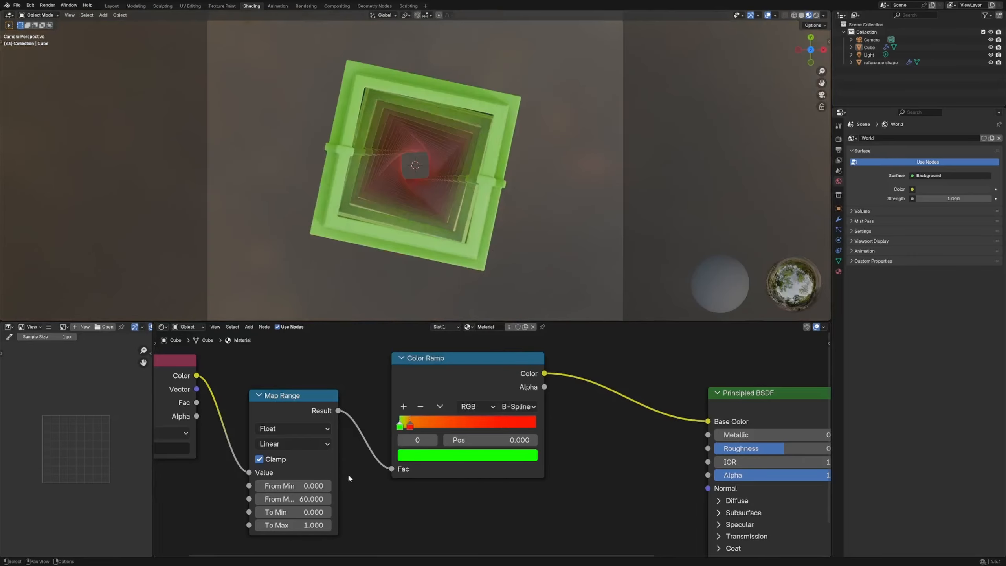
key("space")
key("space")
key("KP_0")
Set the Principled BSDF's Roughness to 0.128, Subsurface Weight to 1.000 and Subsurface Scale to 3.05 m
middle_click_drag(665, 433, 405, 374)
middle_click_drag(667, 380, 608, 417)
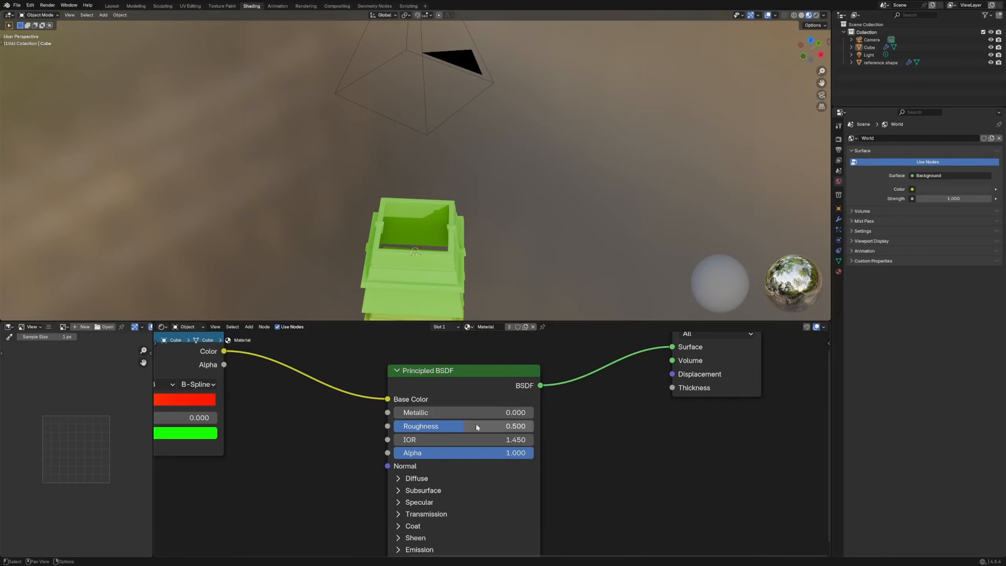
left_click_drag(476, 427, 424, 426)
middle_click_drag(493, 475, 458, 413)
left_click(361, 423)
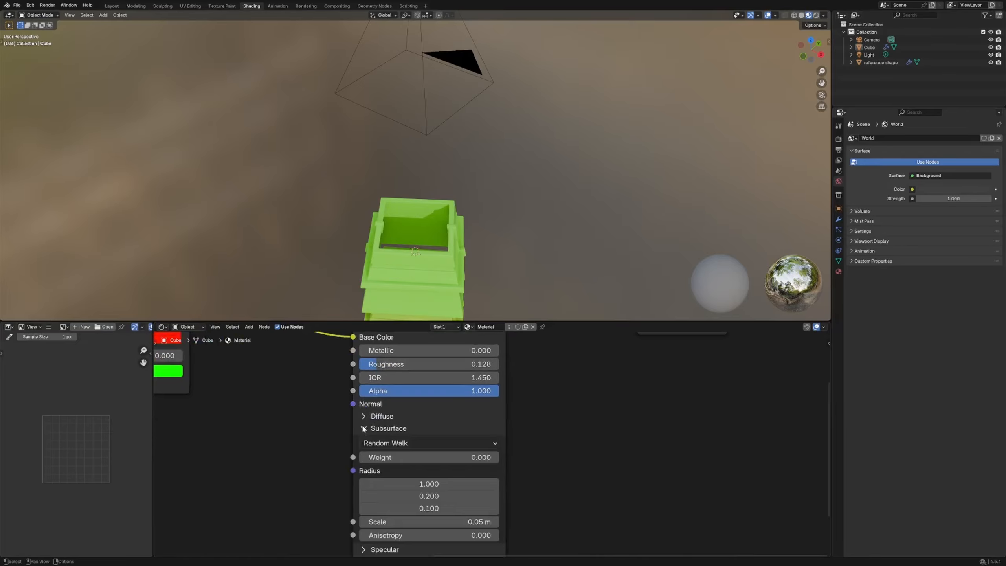
left_click_drag(423, 521, 453, 521)
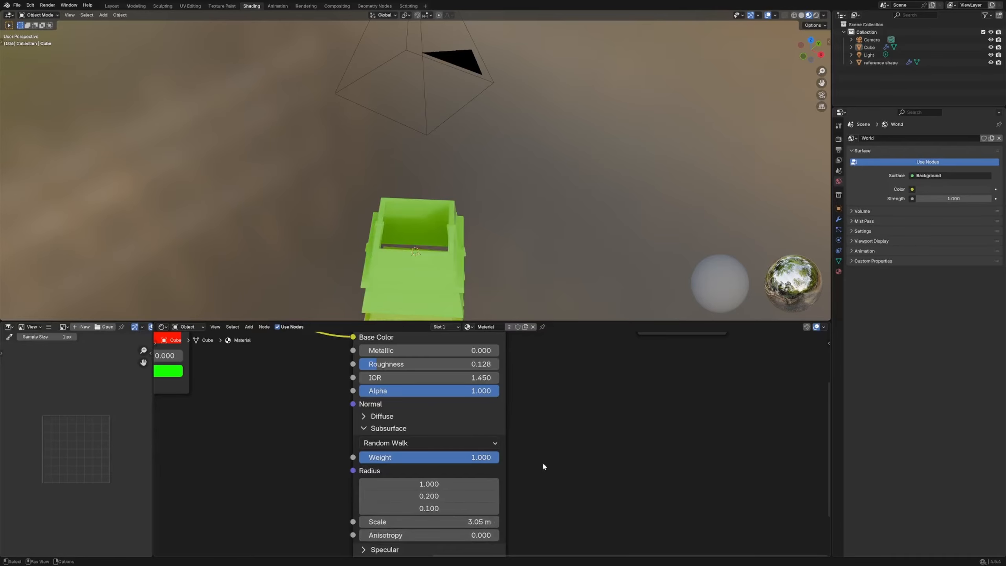
Switch to the Layout workspace, and show its viewport in rendered shading
scroll(542, 460, "down", 2)
left_click(113, 6)
scroll(452, 274, "down", 3)
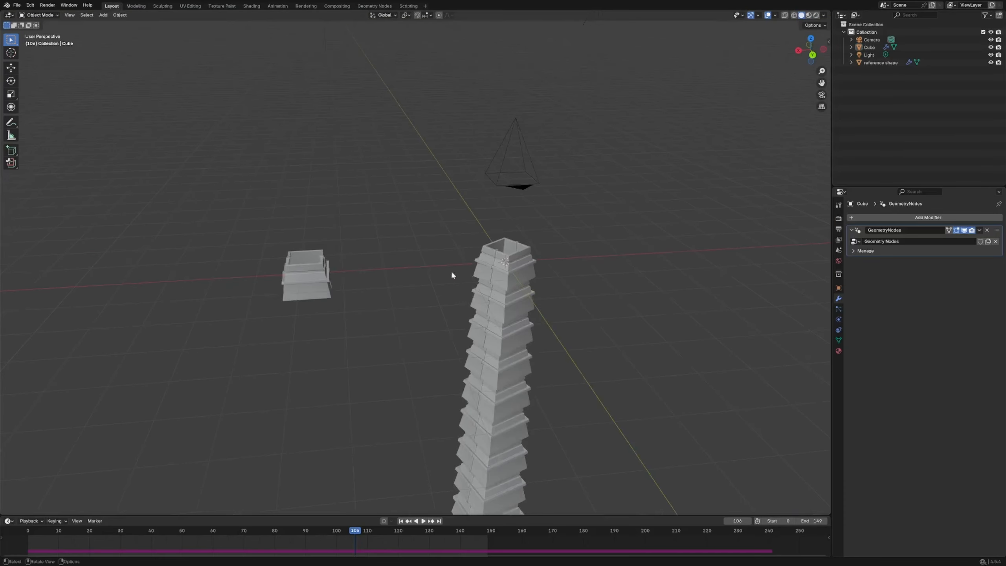
left_click(815, 15)
mouse_move(649, 258)
middle_mouse_down()
mouse_move(618, 348)
mouse_move(506, 337)
mouse_move(475, 374)
middle_mouse_up()
Add a point light at the origin inside the spiral's upper end, and set its Power to 500
key("shift+a")
mouse_move(487, 377)
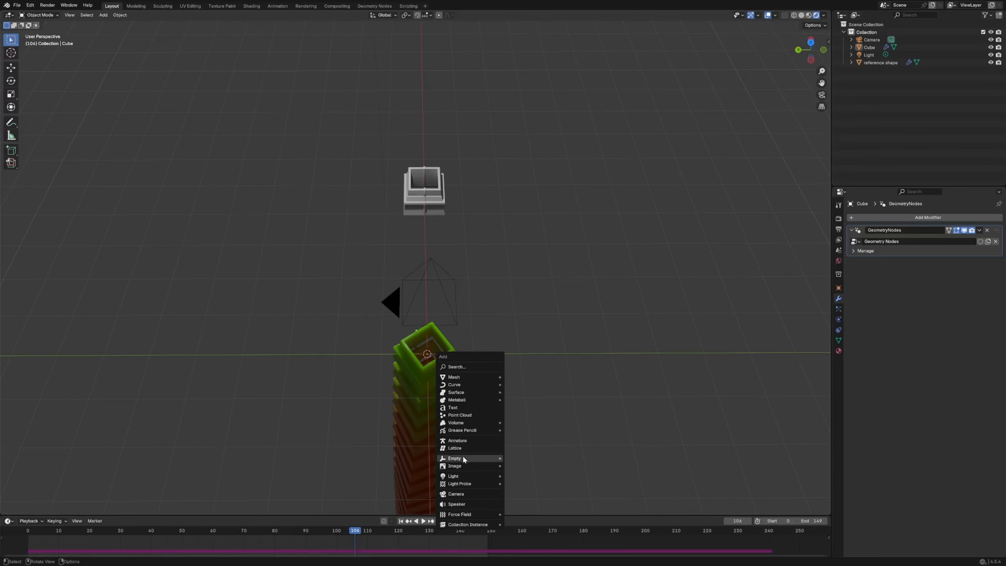
mouse_move(469, 475)
left_click(526, 475)
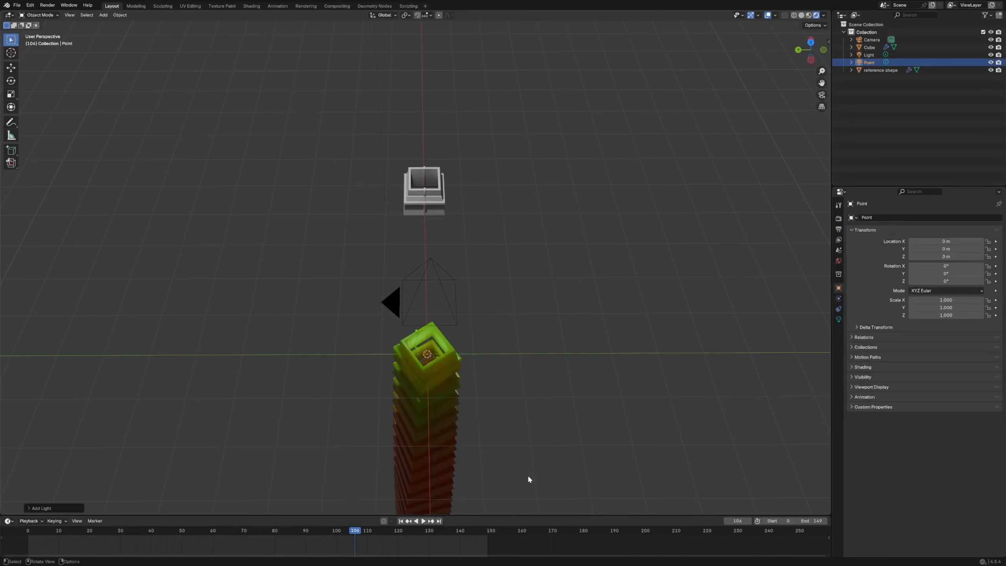
left_click(838, 319)
left_click(949, 282)
type("500")
key("Return")
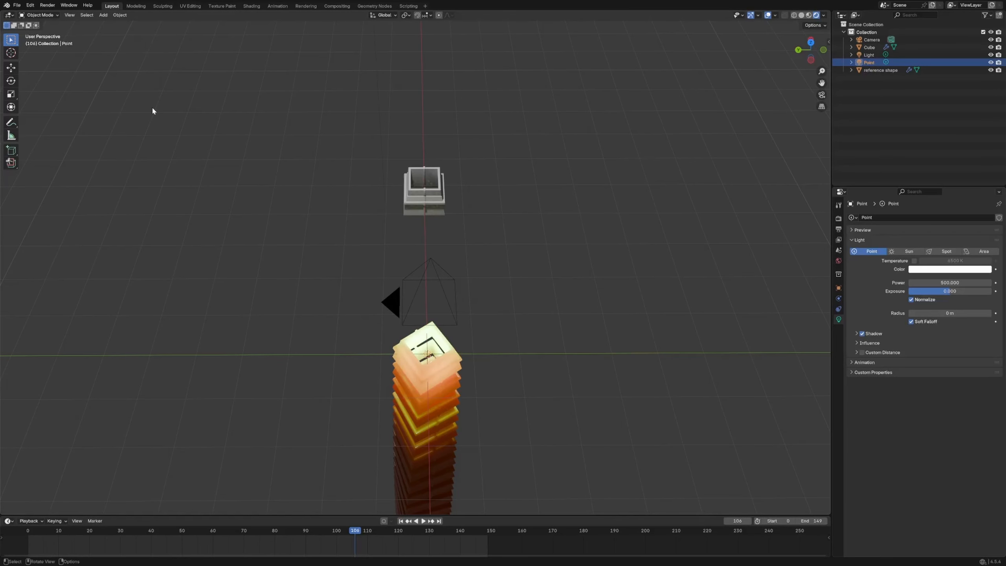
Check the lit spiral through the camera, and return to the Shading workspace with rendered viewport shading
key("KP_0")
key("KP_0")
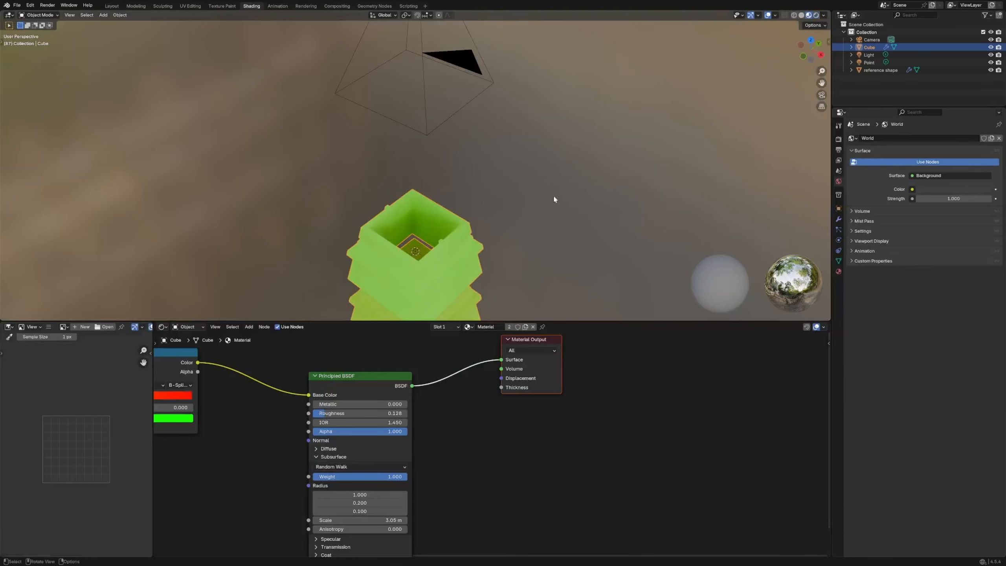
left_click(817, 16)
mouse_move(540, 251)
middle_mouse_down()
mouse_move(501, 271)
mouse_move(483, 189)
middle_mouse_up()
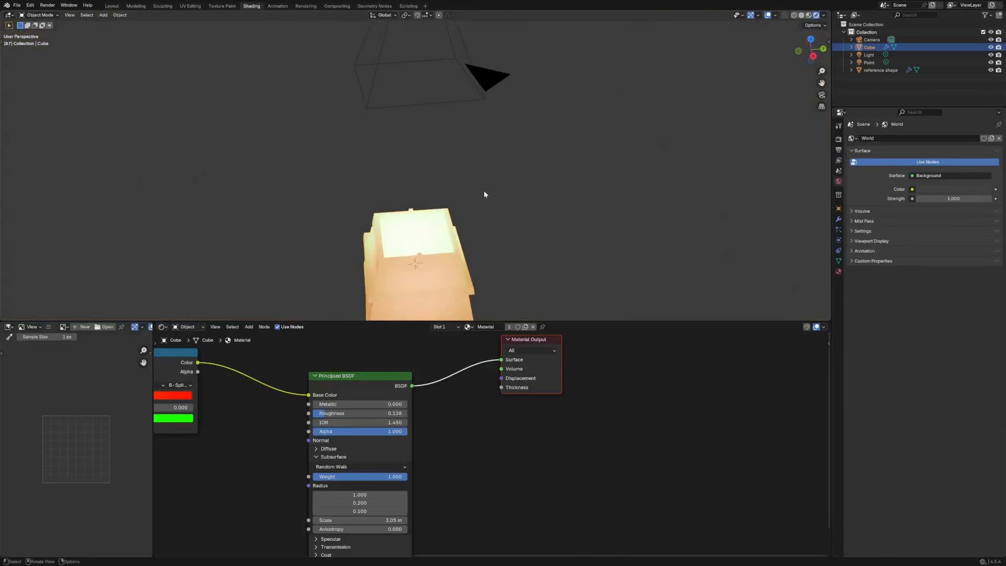
scroll(459, 171, "down", 9)
Move the scene's original light down beside the spiral, and play the animation through the camera
left_click(434, 142)
key("g")
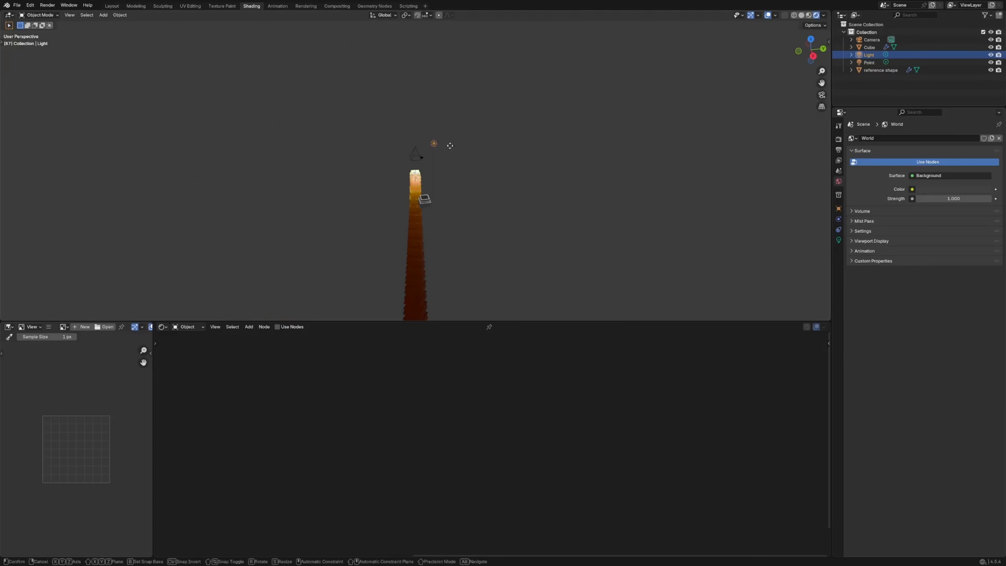
left_click(451, 241)
middle_click_drag(451, 241, 495, 190)
key("g")
left_click(490, 231)
left_click(509, 229)
key("KP_0")
key("space")
key("space")
Set the Power of the point light inside the spiral's upper end to 200
left_click(414, 248)
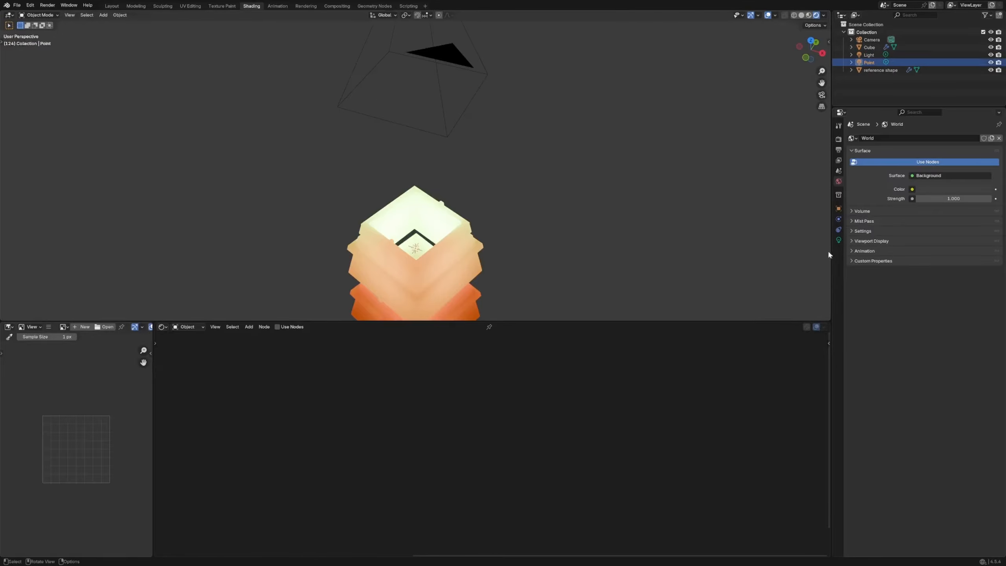
left_click(839, 239)
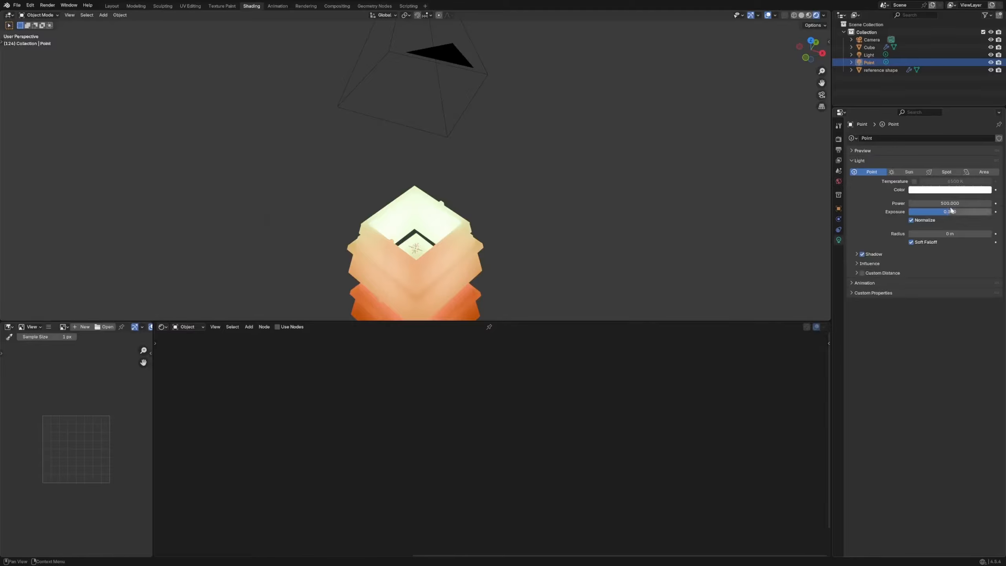
left_click(950, 203)
type("200")
key("Return")
left_click(593, 202)
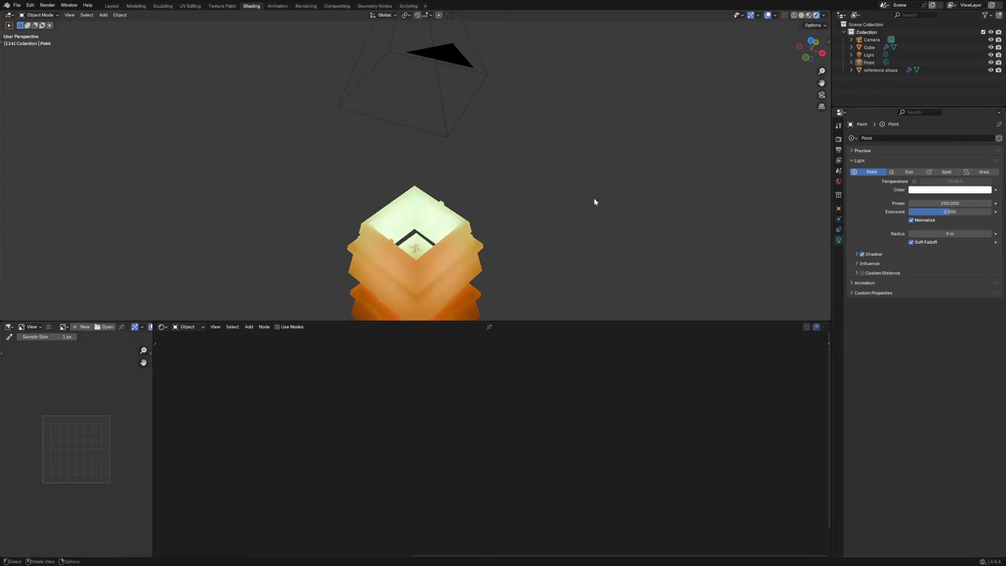
Set the spiral material's Subsurface Scale to 2 m and Roughness to 0.095, and view it through the camera
left_click(460, 260)
middle_click_drag(501, 479, 531, 453)
left_click(380, 492)
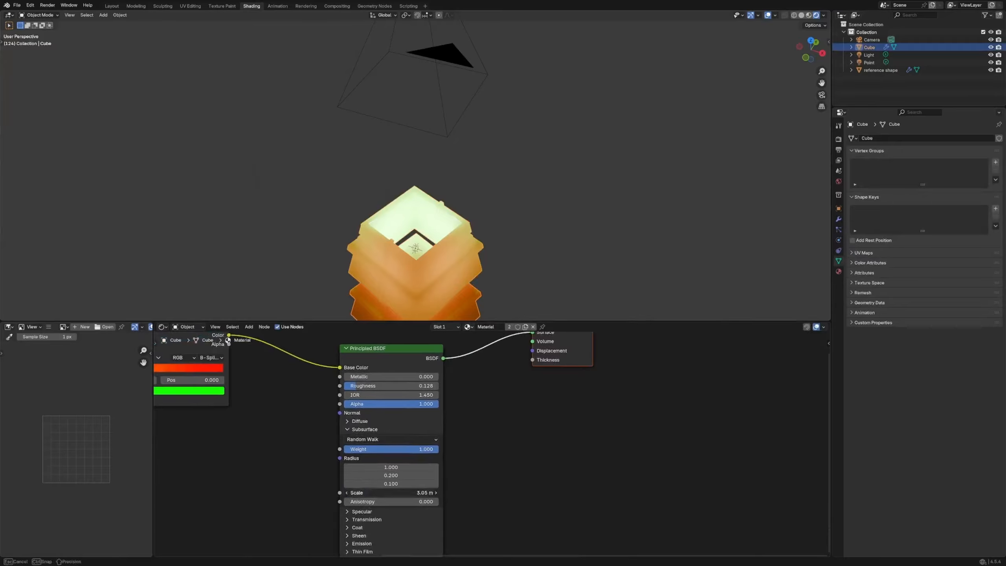
type("2")
key("Return")
left_click(560, 222)
key("KP_0")
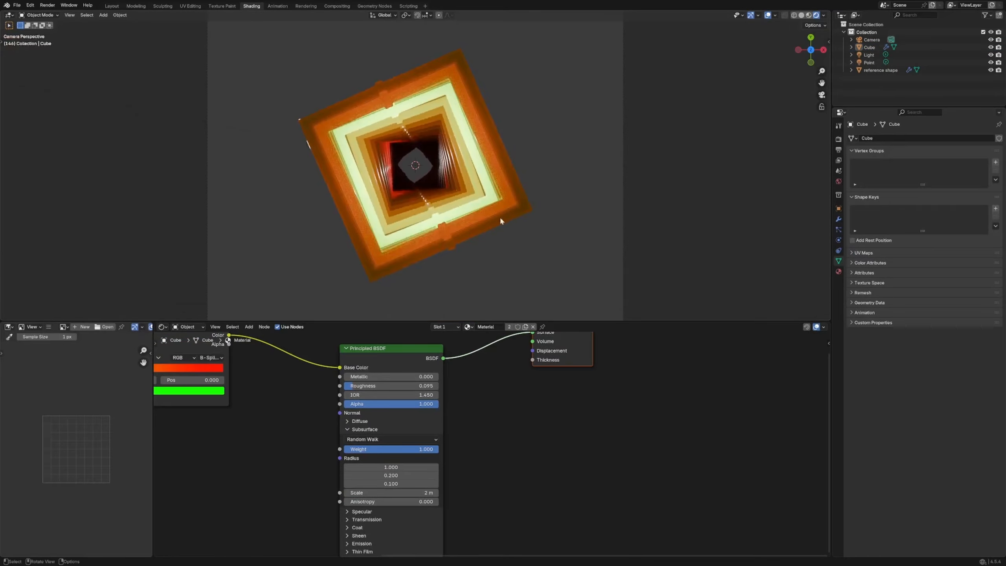
Duplicate the point light, move the copy down the Z axis inside the spiral, and set its Power to 1000
left_click(399, 169)
key("z")
left_click(481, 203)
left_click(950, 203)
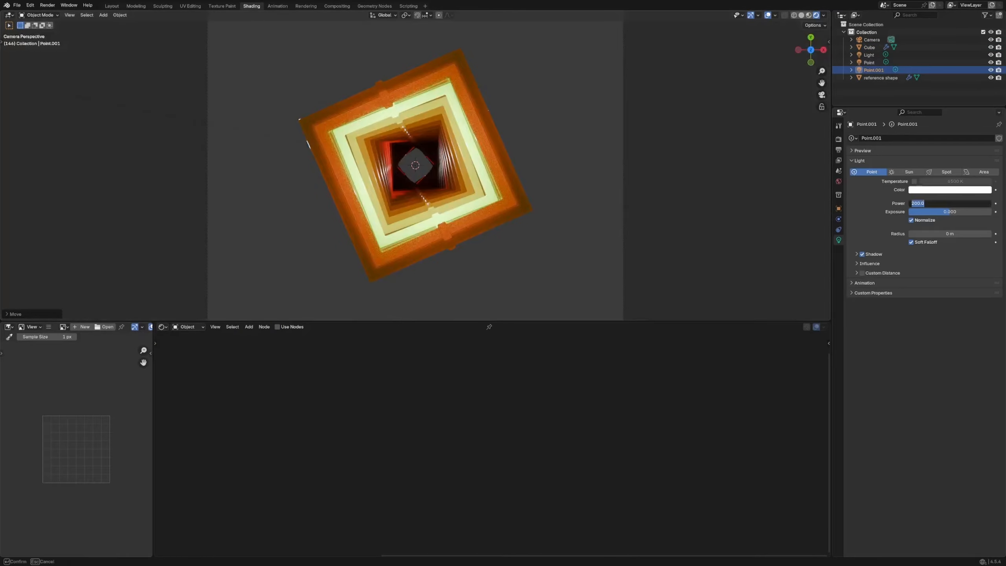
key("Return")
scroll(433, 261, "up", 5)
left_click(949, 203)
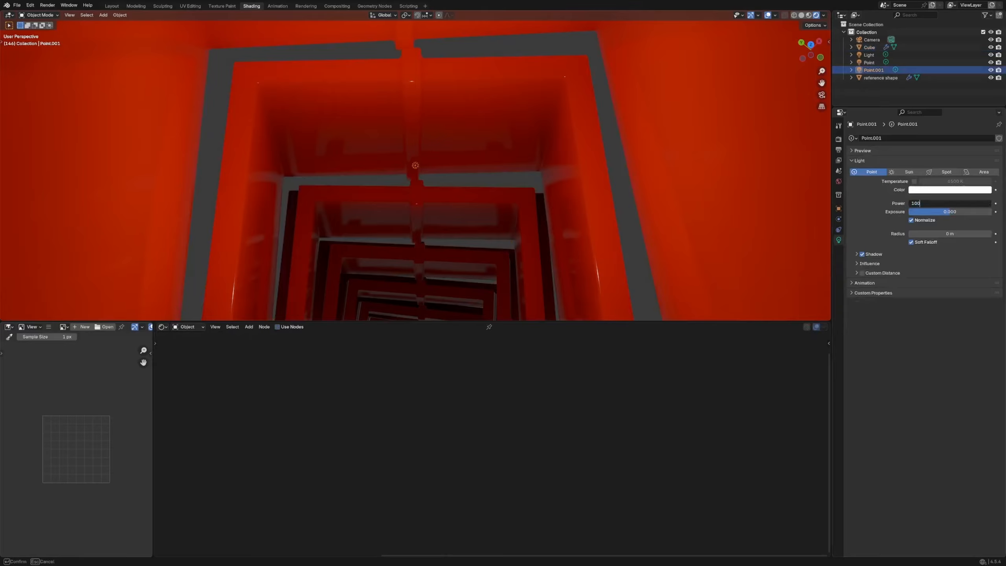
key("Return")
Set the duplicated point light's Radius to 0.93 m, and look at the spiral from the camera
scroll(574, 179, "down", 5)
middle_click_drag(566, 182, 436, 155)
scroll(450, 165, "down", 8)
left_click_drag(423, 171, 451, 200)
scroll(451, 201, "up", 8)
left_click(866, 72)
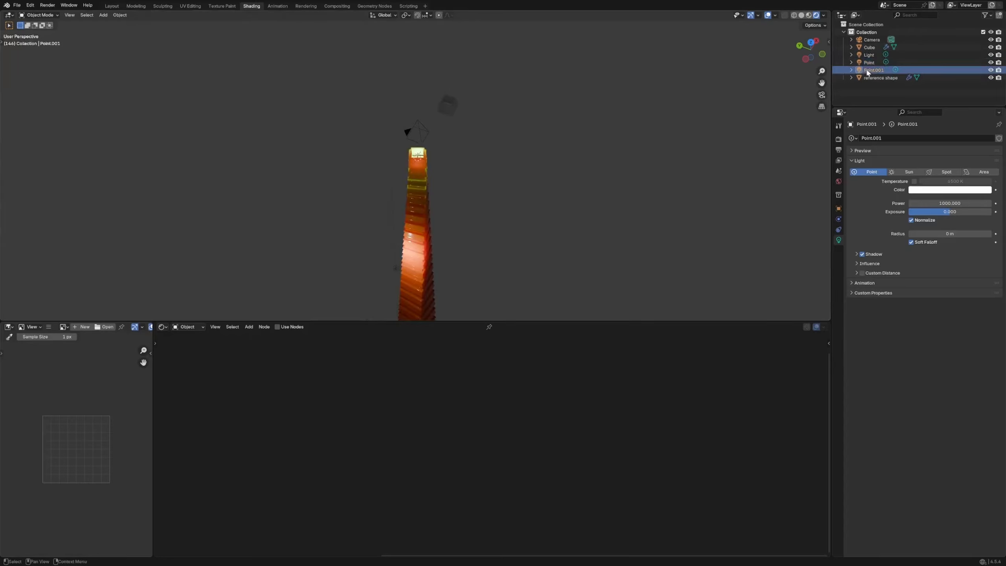
scroll(550, 238, "down", 5)
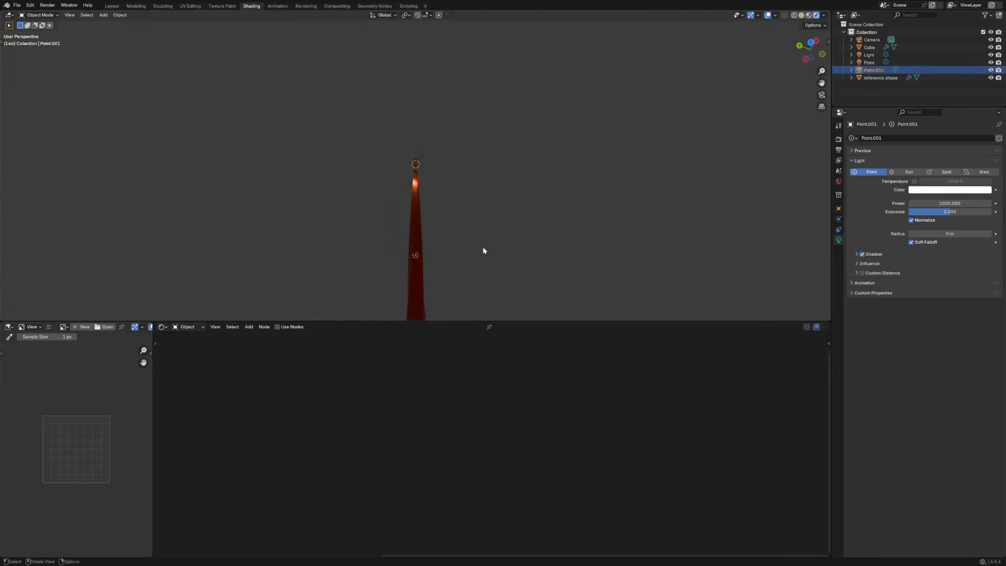
scroll(483, 248, "up", 3)
left_click(412, 210)
left_click(525, 194)
key("KP_0")
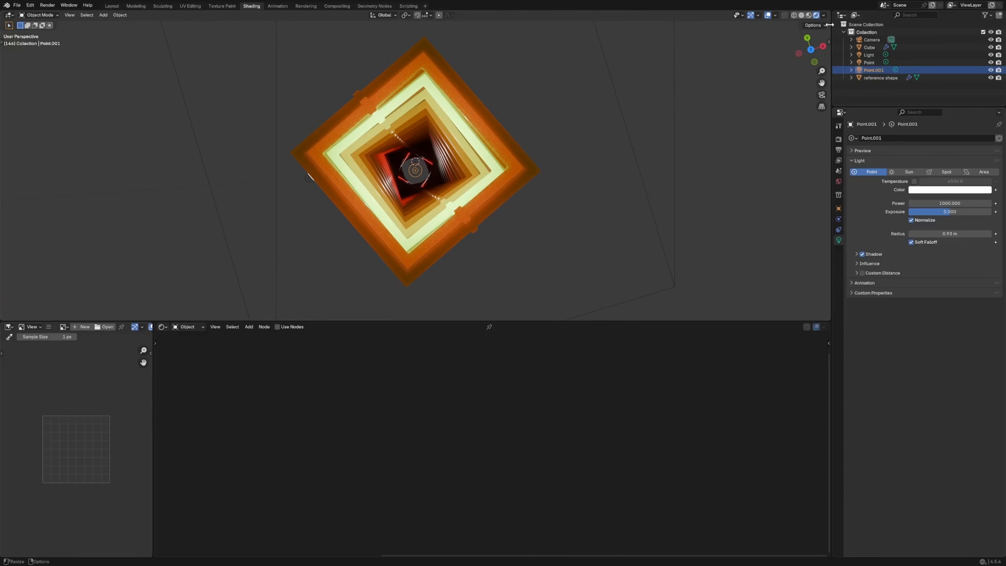
Move the sun light beside the spiral's upper end, aim it at the spiral, and play the animation through the camera
left_click(823, 16)
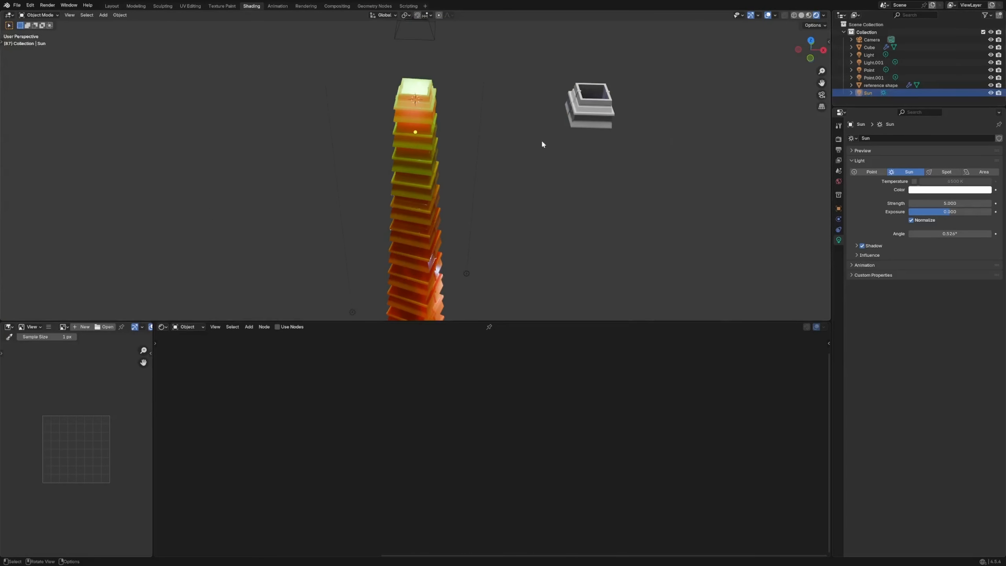
key("g")
left_click(533, 198)
key("shift+t")
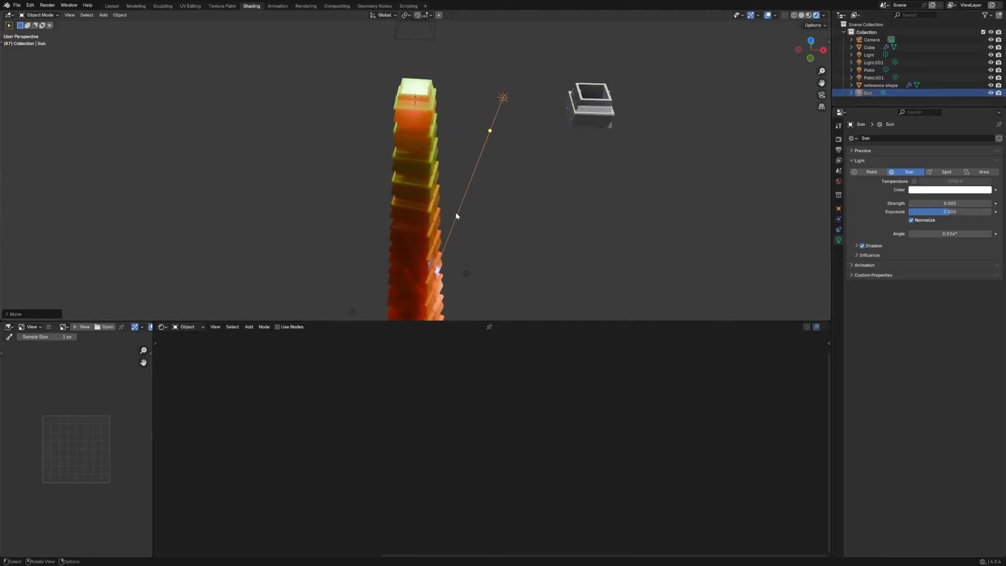
left_click(421, 208)
middle_click_drag(421, 208, 434, 216)
key("KP_0")
key("space")
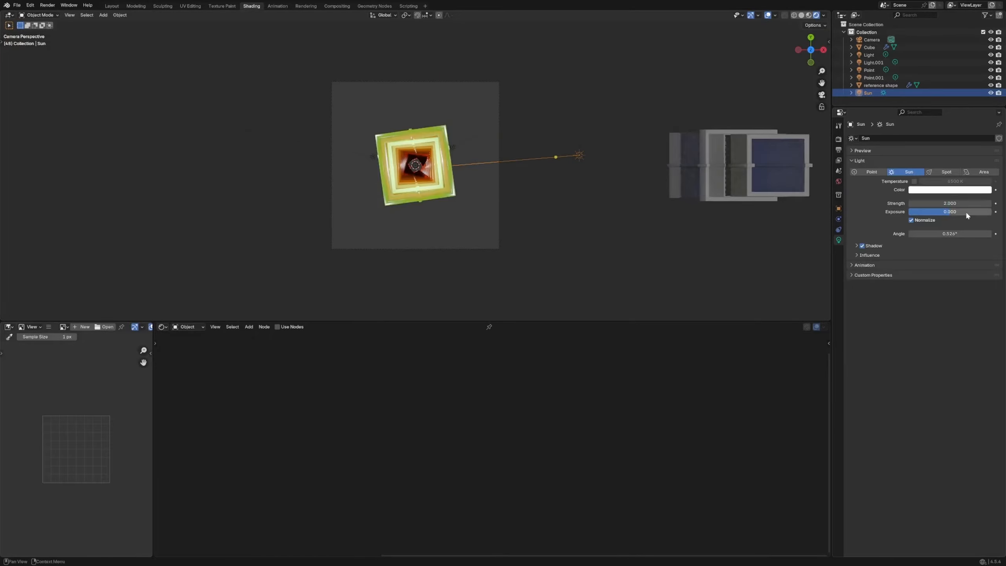
Set the sun light's Strength to 1 and the camera's Focal Length to 35 mm
double_click(961, 204)
type("1")
key("Return")
key("space")
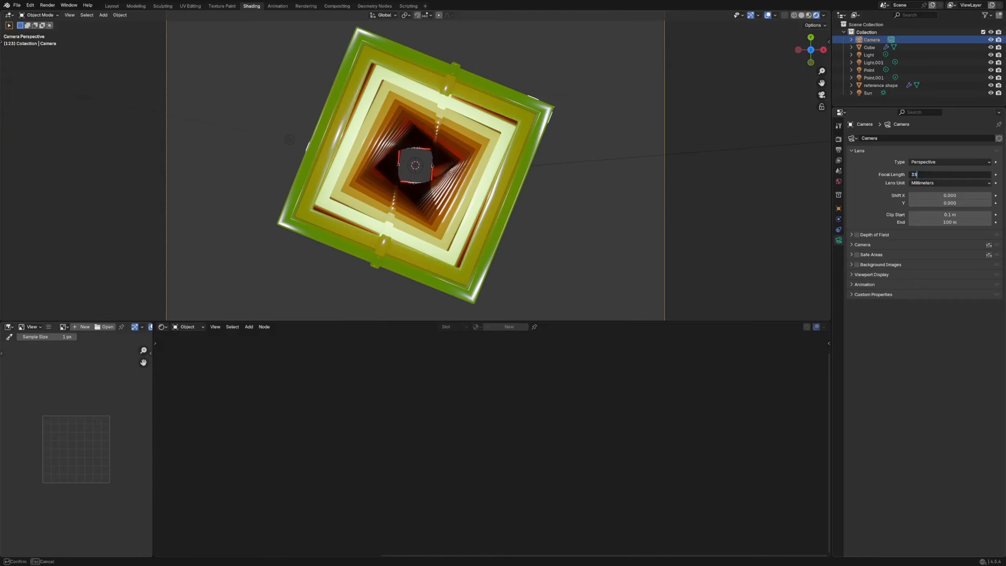
key("Return")
key("space")
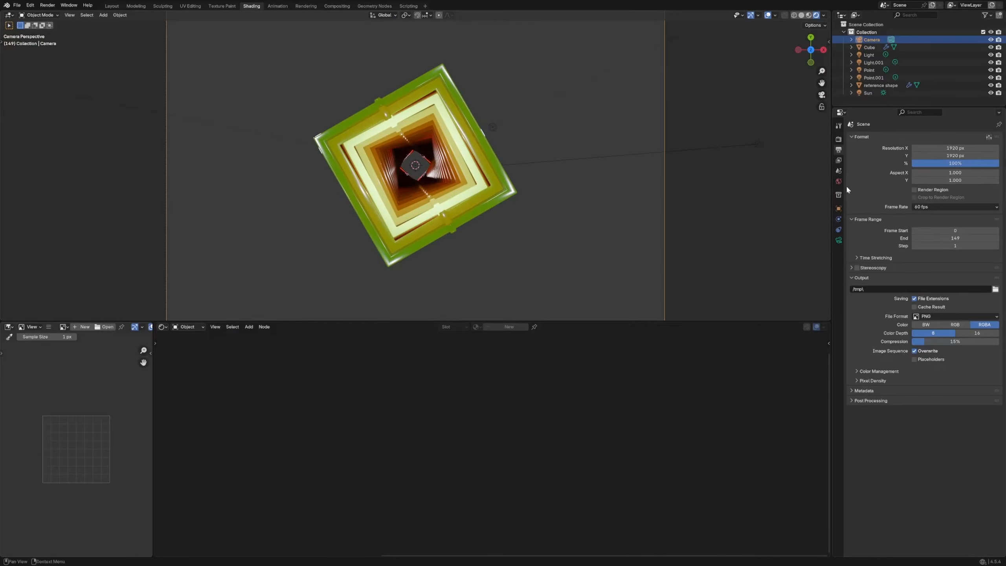
Show the World shader nodes and change the Background color to a light pink
left_click(839, 181)
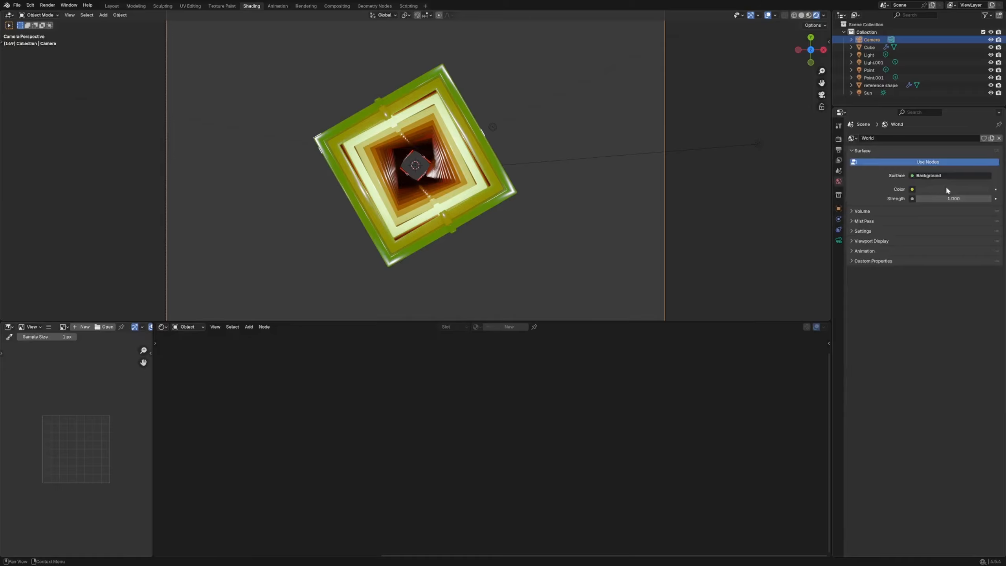
left_click(912, 189)
left_click(926, 162)
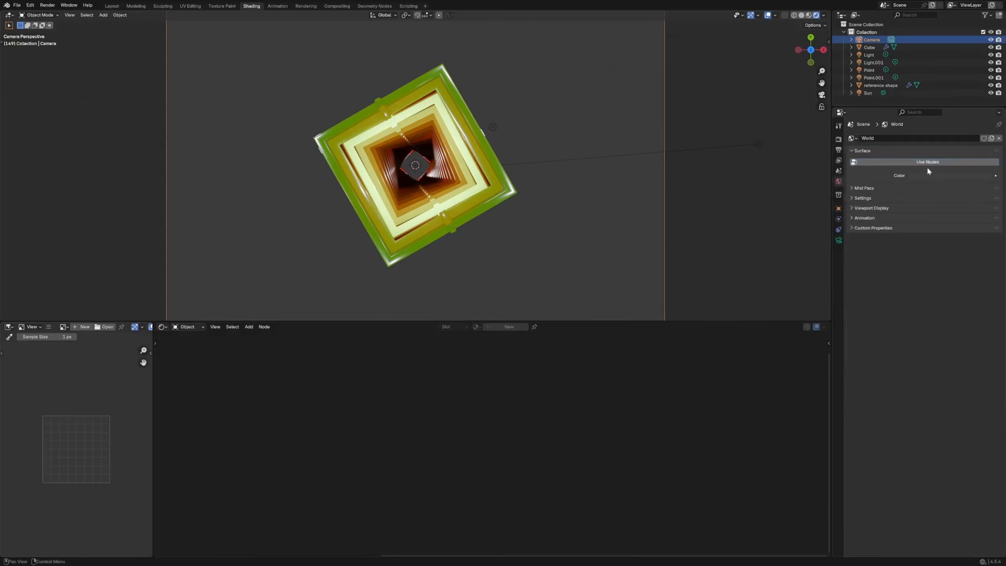
left_click(927, 161)
left_click(187, 327)
left_click(193, 355)
left_click(447, 425)
left_click(497, 314)
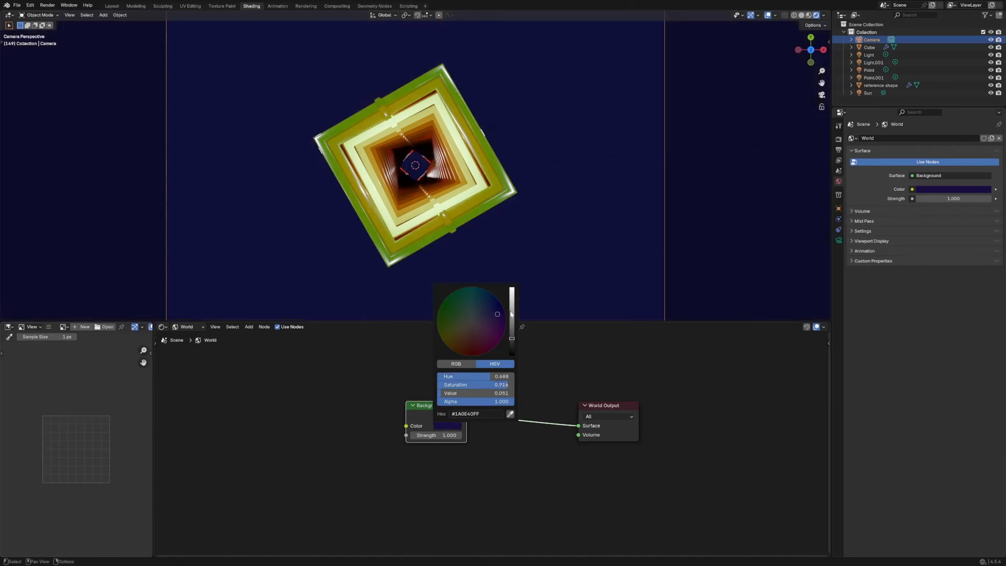
left_click_drag(511, 346, 494, 314)
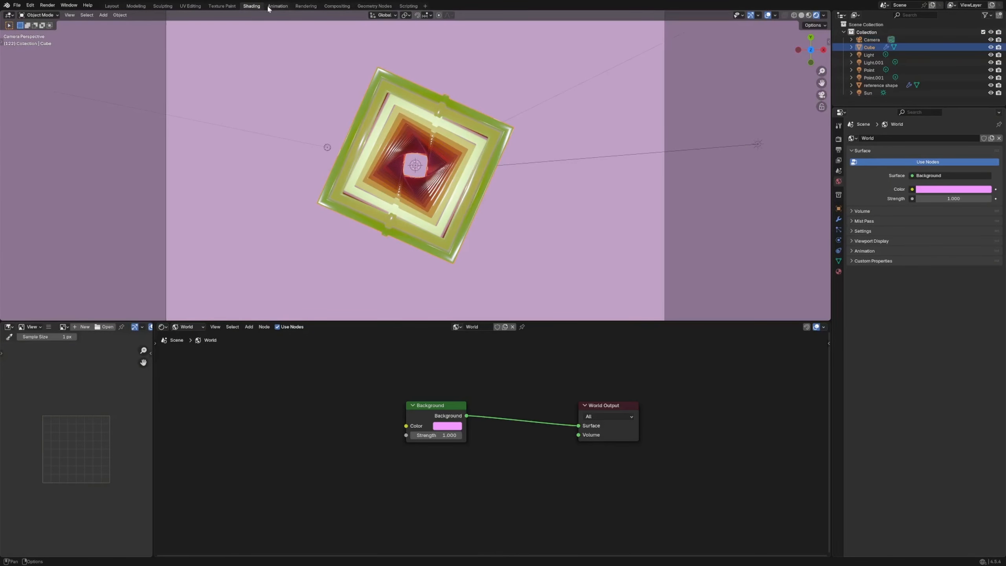
Adjust the Value node feeding the Transform Geometry Scale in the second simulation zone, and render the animation
left_click(374, 6)
scroll(451, 375, "up", 3)
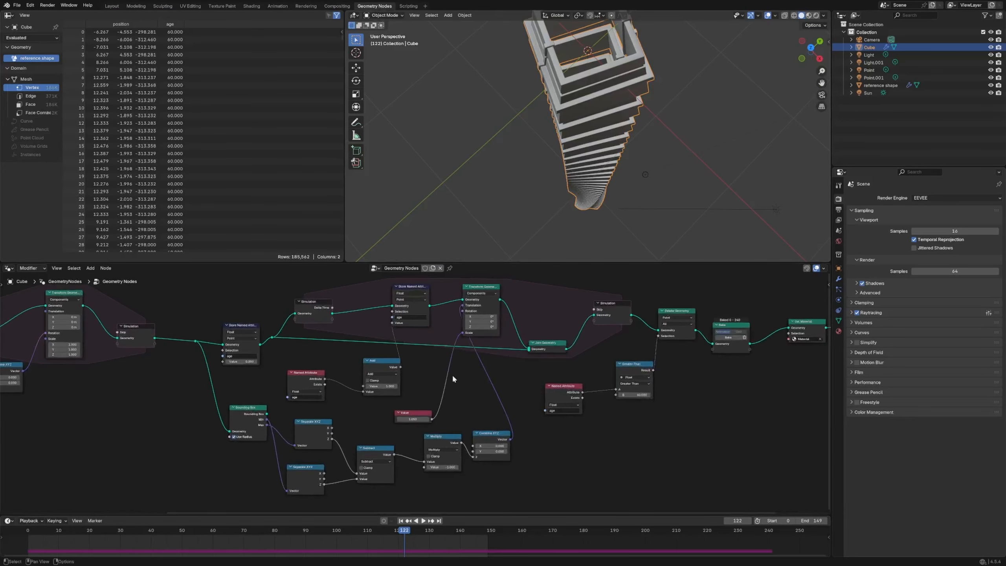
middle_click_drag(598, 344, 757, 344)
double_click(426, 424)
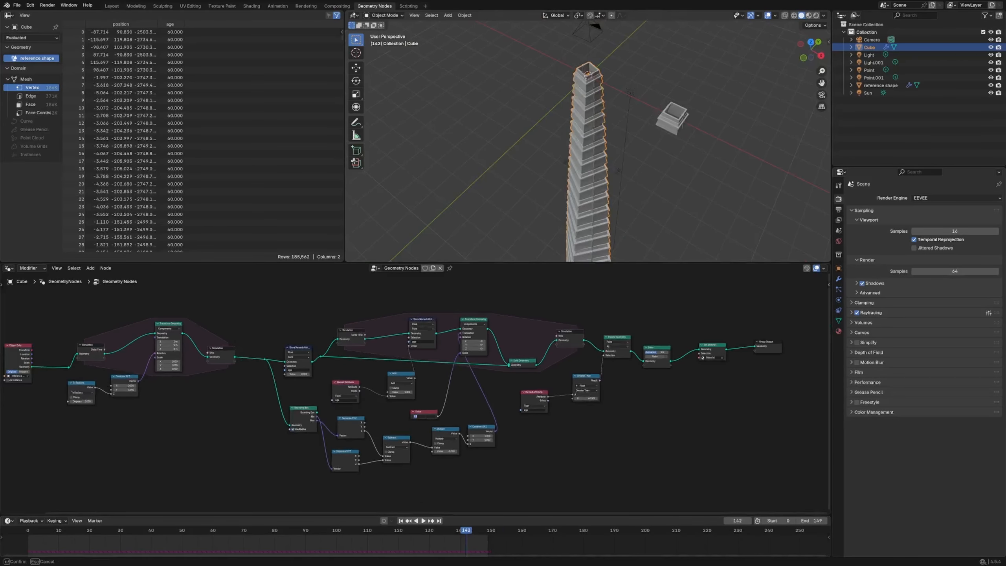
key("Return")
left_click(278, 532)
middle_click_drag(697, 222, 655, 150)
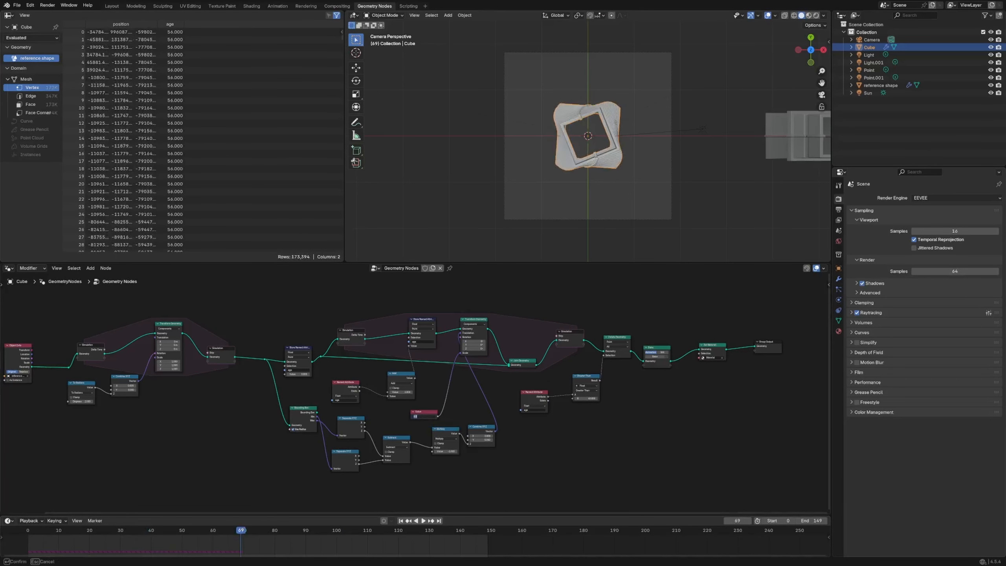
key("Return")
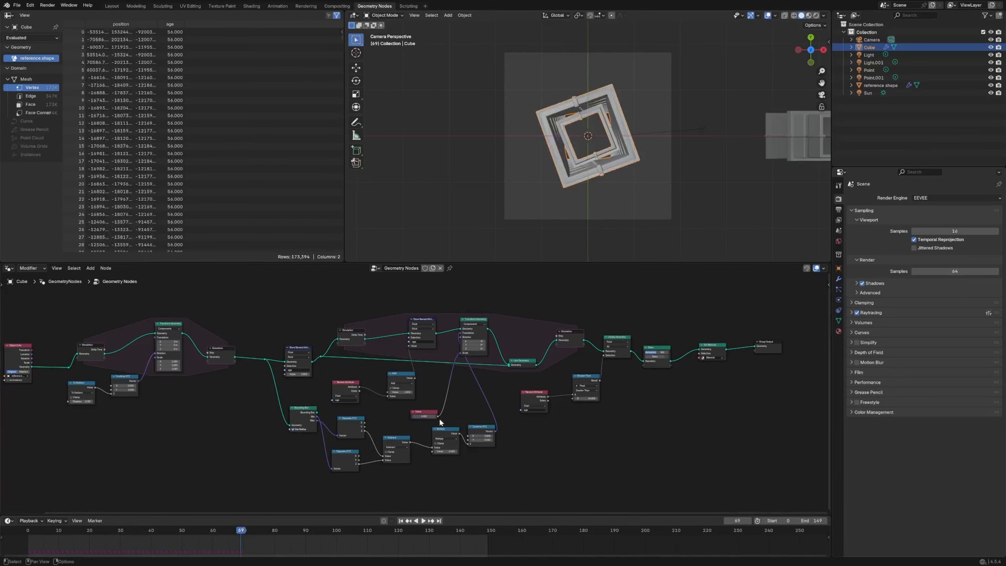
key("ctrl+F12")
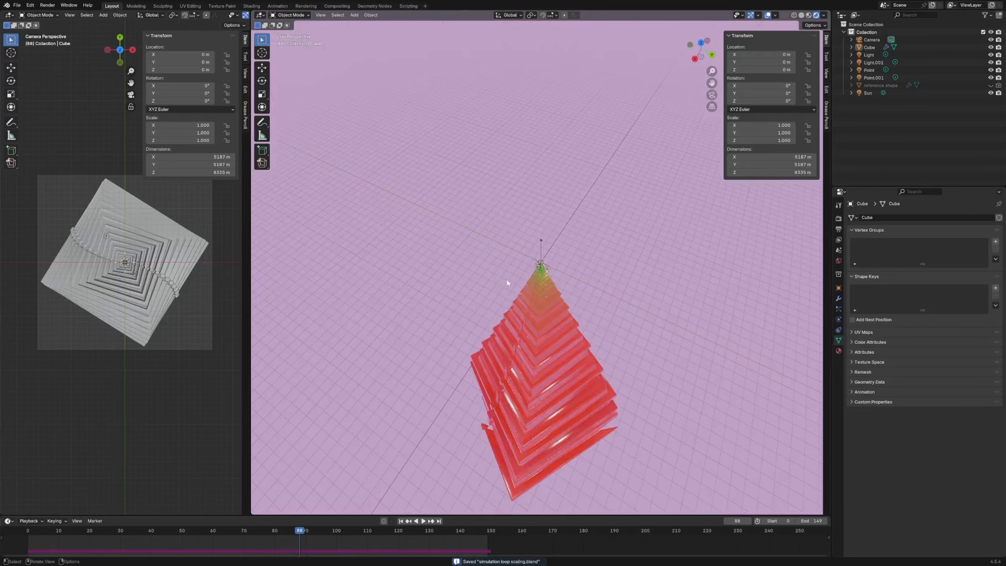
Open the spiral's material nodes and space the Material Output and Principled BSDF nodes farther apart
left_click(534, 330)
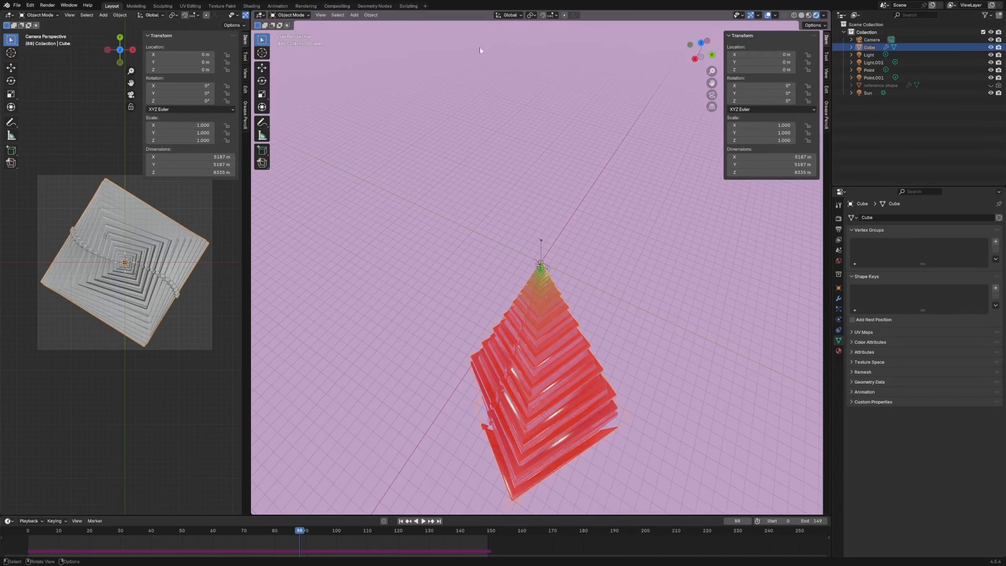
left_click(251, 6)
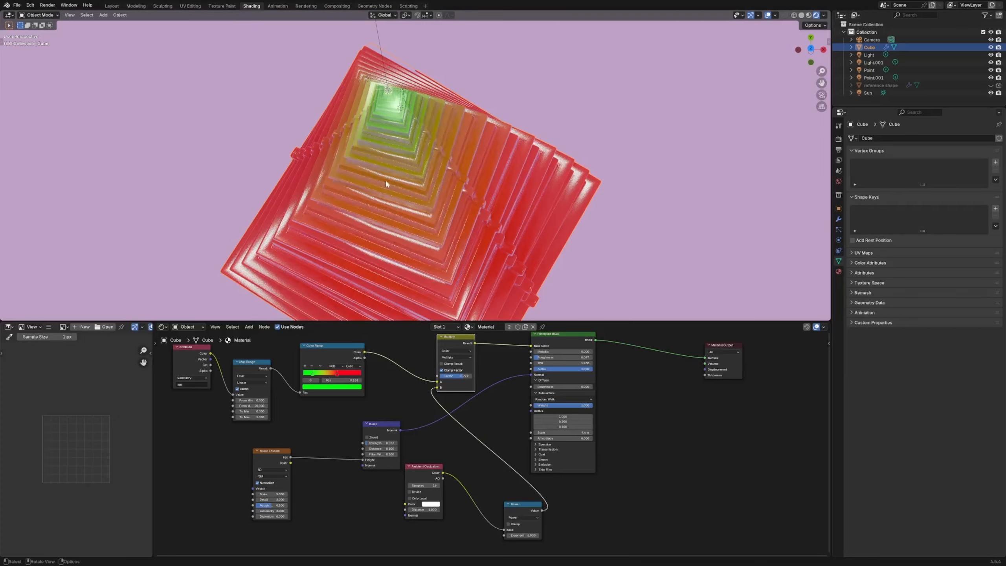
scroll(562, 383, "down", 5)
middle_click_drag(568, 386, 470, 392)
left_click_drag(545, 393, 592, 391)
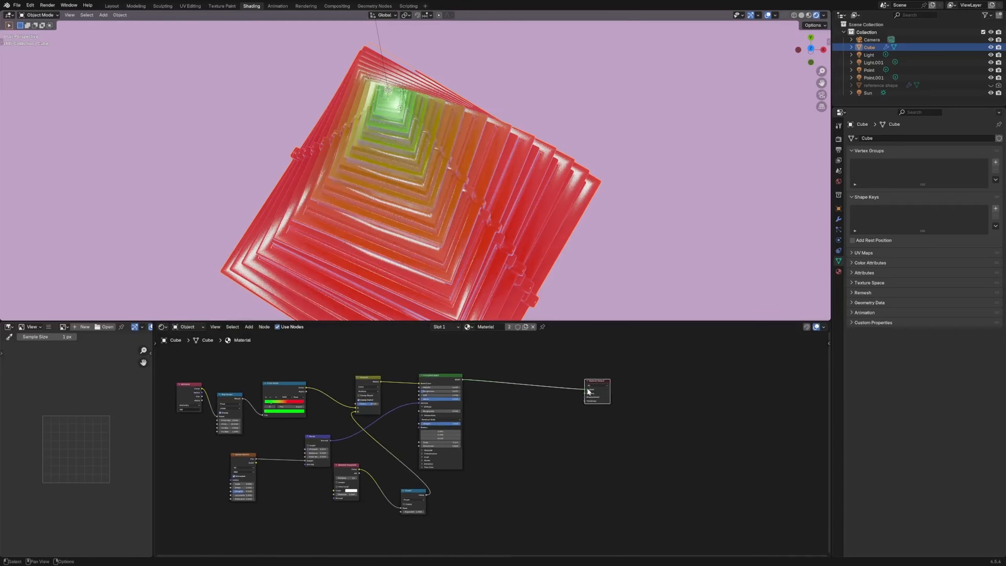
left_click_drag(460, 379, 508, 377)
scroll(450, 403, "up", 2)
middle_click_drag(355, 441, 449, 448)
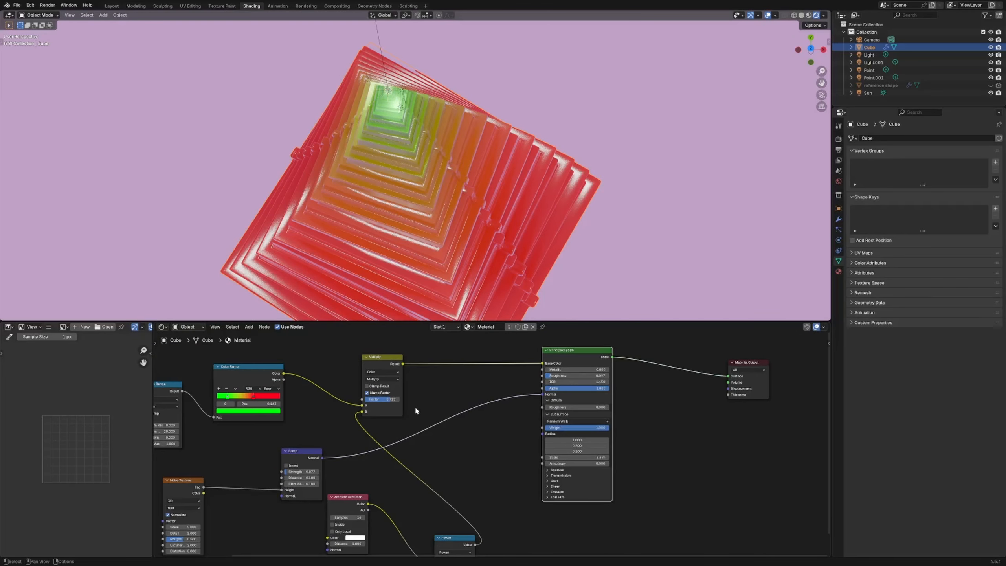
Spread out the Multiply, Color Ramp, Map Range and Attribute nodes in the spiral material
middle_click_drag(415, 408, 504, 422)
left_click_drag(473, 373, 506, 371)
middle_click_drag(440, 390, 518, 391)
left_click_drag(413, 385, 435, 383)
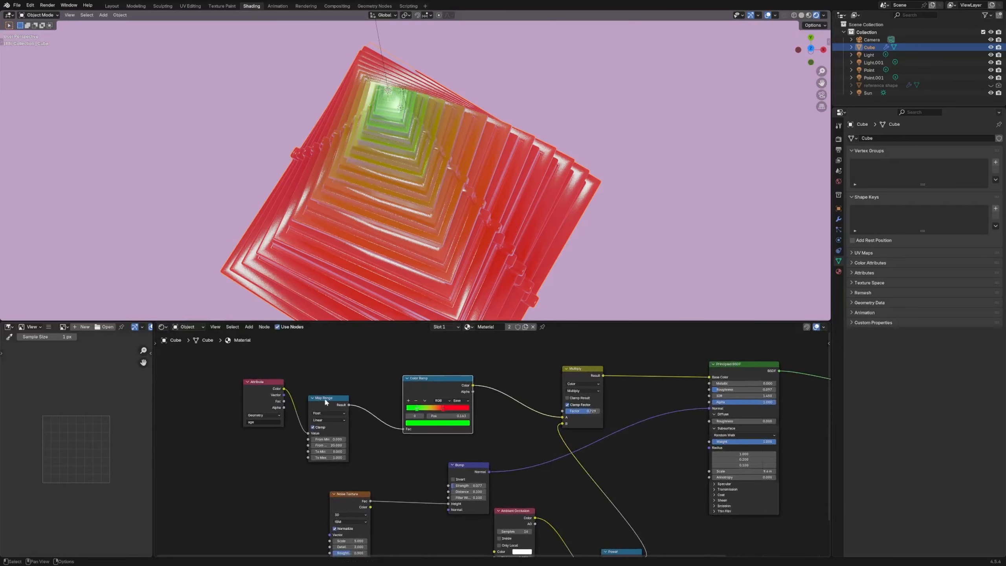
left_click_drag(311, 402, 326, 391)
left_click_drag(258, 384, 261, 383)
scroll(361, 454, "up", 7)
middle_click_drag(269, 435, 476, 438)
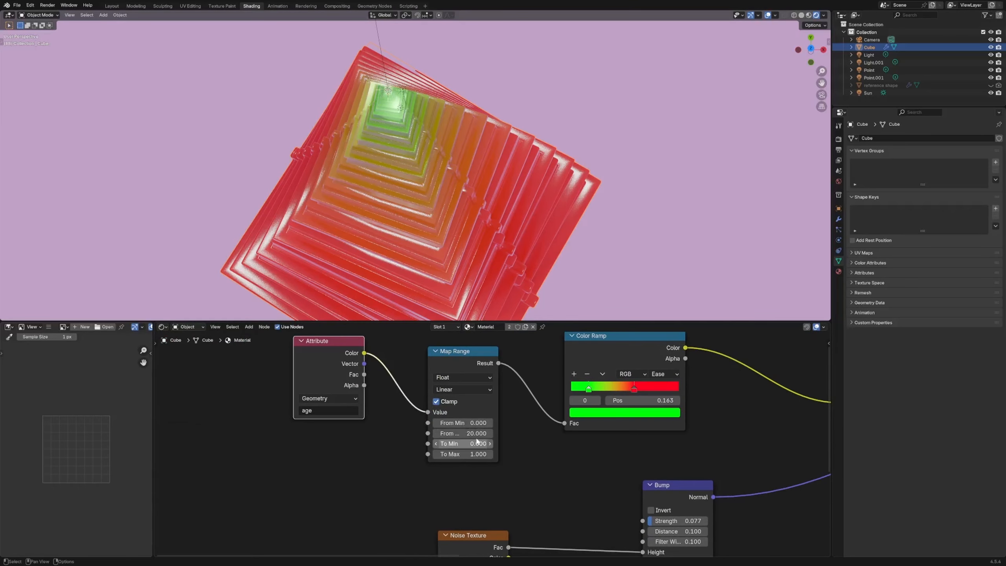
Preview the Map Range, Color Ramp and Multiply outputs in turn on the spiral, inspecting the shaded steps up close
left_click(476, 365, "ctrl+shift")
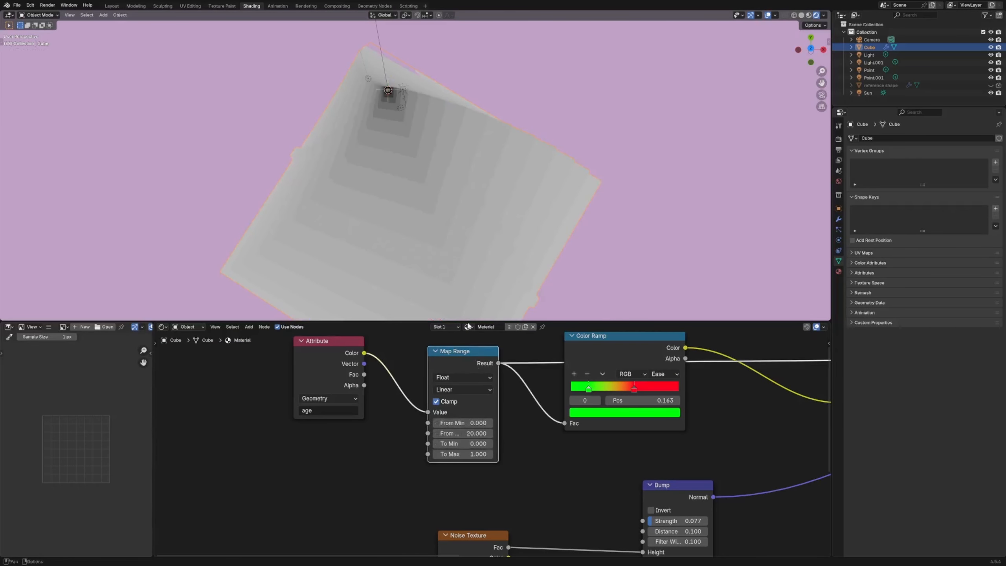
left_click(641, 356, "ctrl+shift")
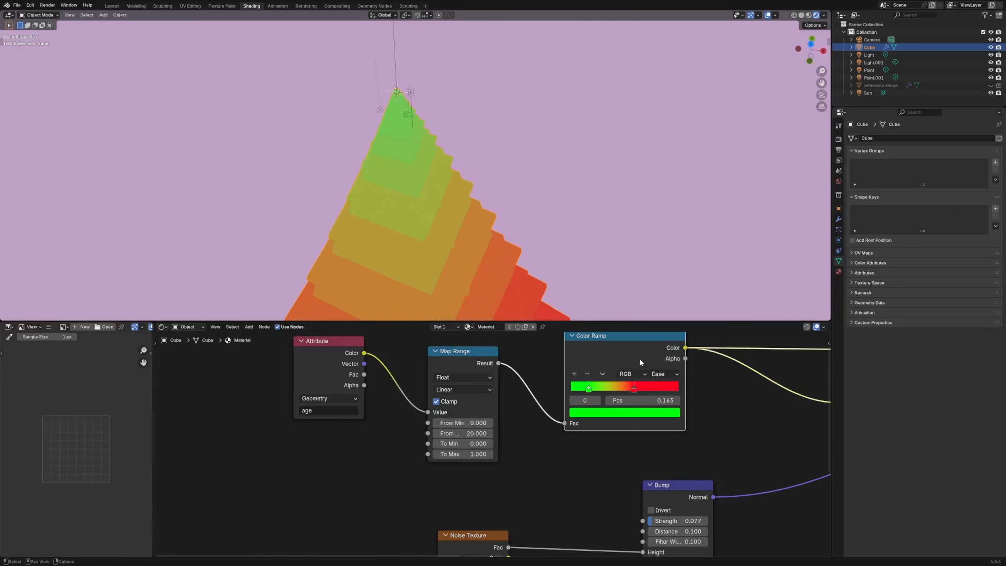
scroll(507, 229, "down", 8)
middle_click_drag(648, 397, 412, 395)
middle_click_drag(563, 357, 482, 391)
left_click(482, 390, "ctrl+shift")
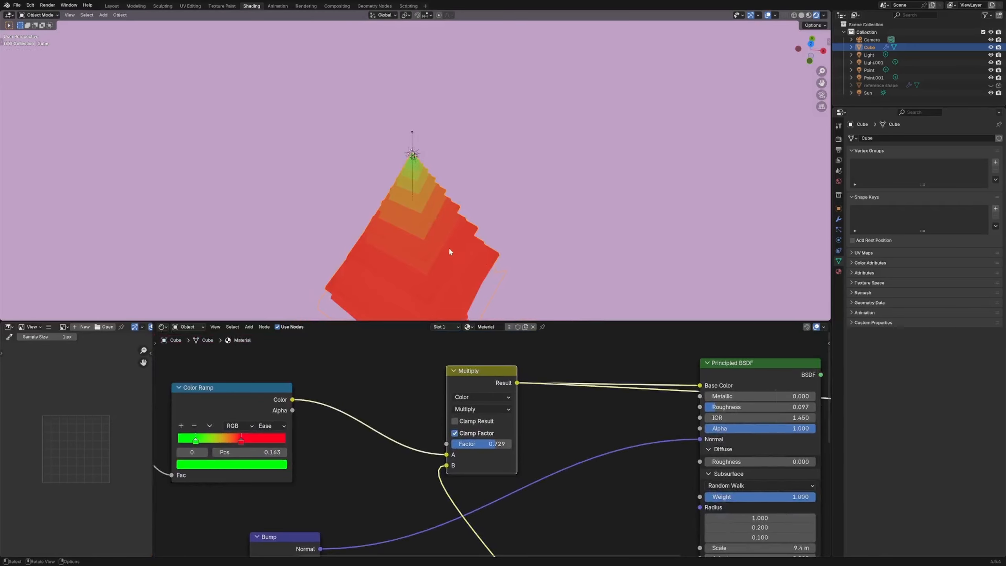
middle_click_drag(448, 247, 423, 200)
scroll(423, 200, "up", 8)
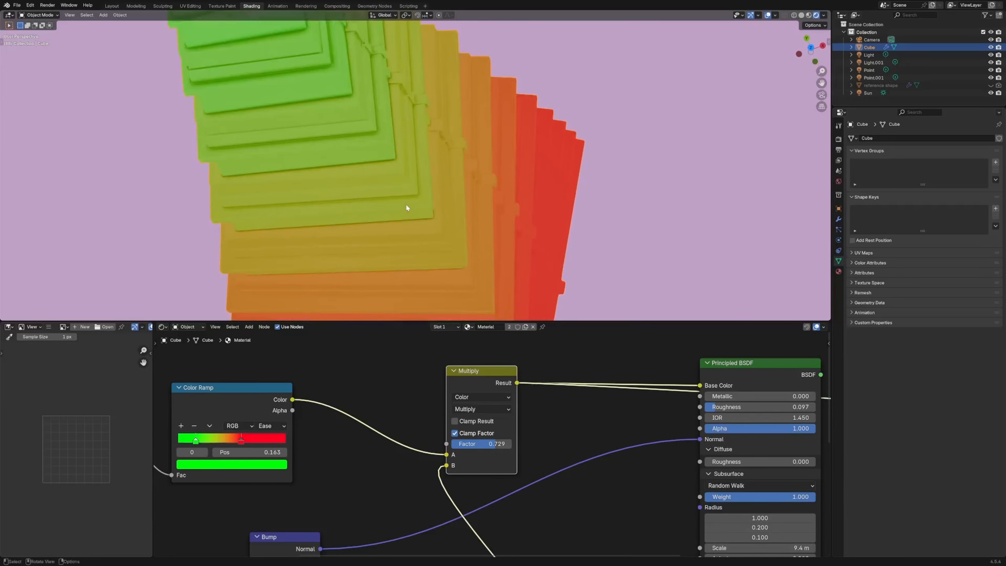
middle_click_drag(367, 171, 403, 166)
Preview the Power node applied to the Ambient Occlusion, and restore the Principled BSDF as the material's output
middle_click_drag(556, 440, 400, 277)
middle_click_drag(455, 491, 459, 434)
left_click(412, 462, "ctrl+shift")
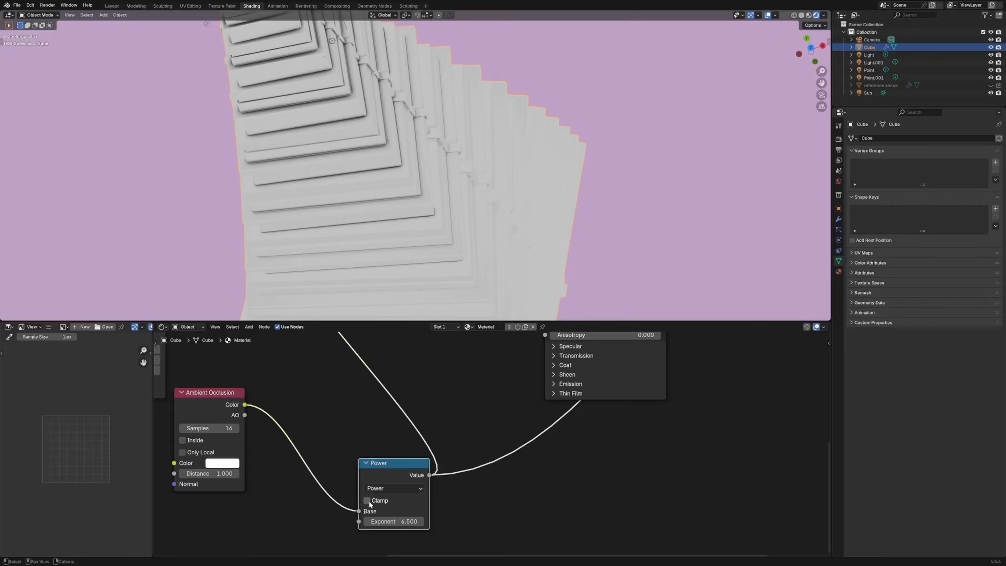
mouse_move(366, 504)
middle_mouse_down()
mouse_move(355, 418)
mouse_move(466, 455)
mouse_move(456, 507)
middle_mouse_up()
left_click(439, 366, "ctrl+shift")
left_click(754, 373, "ctrl+shift")
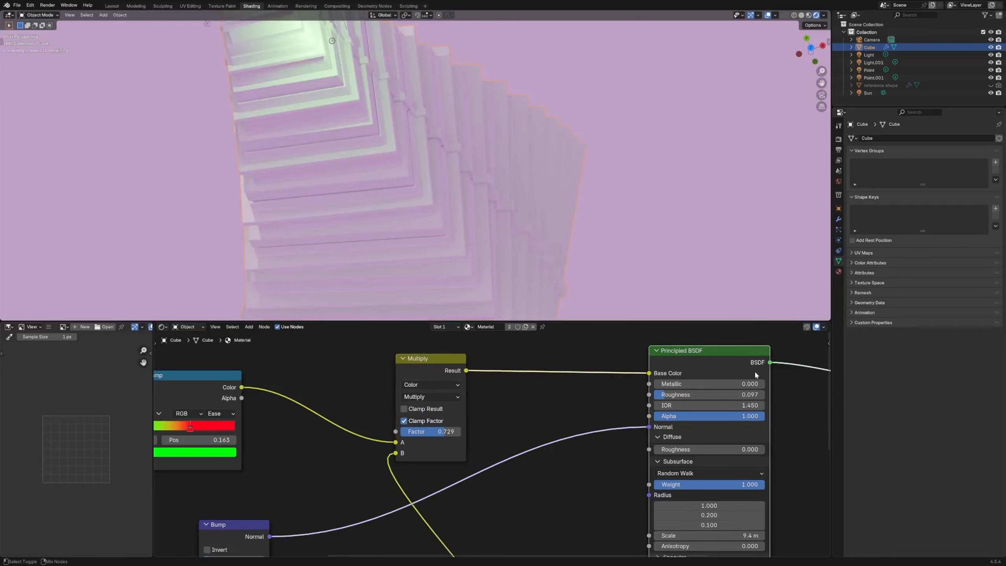
View the spiral through the camera and examine the material's Noise Texture, Bump, Ambient Occlusion and Principled BSDF settings
key("KP_0")
middle_click_drag(501, 466, 471, 391)
scroll(491, 430, "down", 5)
mouse_move(502, 449)
middle_mouse_down()
mouse_move(469, 380)
mouse_move(468, 461)
middle_mouse_up()
left_click(428, 503)
middle_click_drag(315, 435, 402, 427)
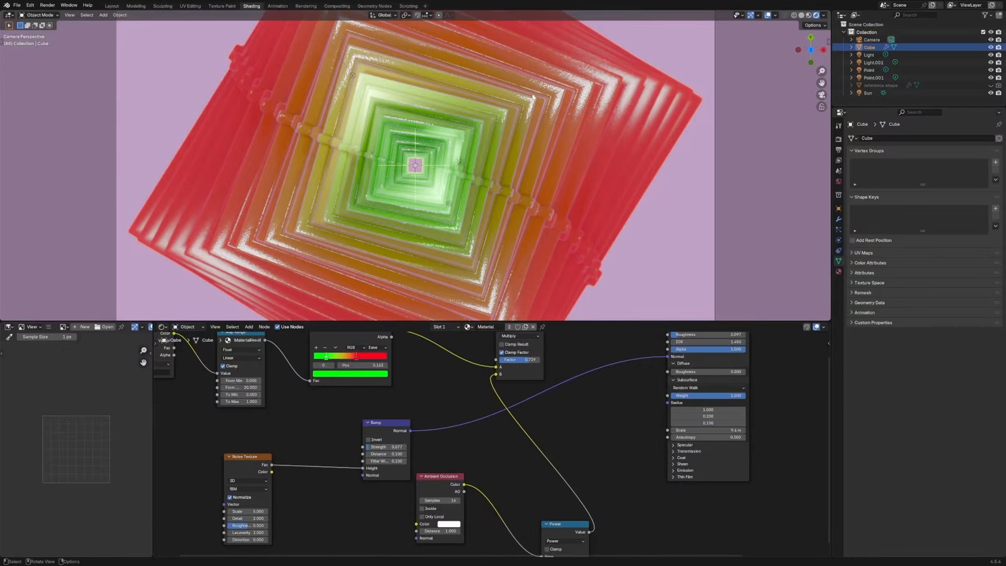
middle_click_drag(505, 446, 316, 525)
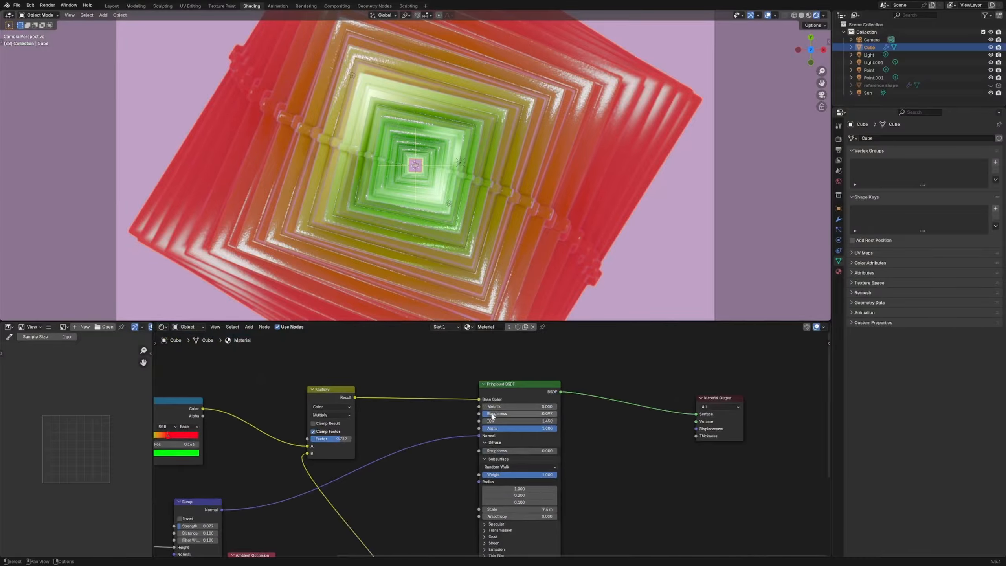
scroll(530, 229, "down", 5)
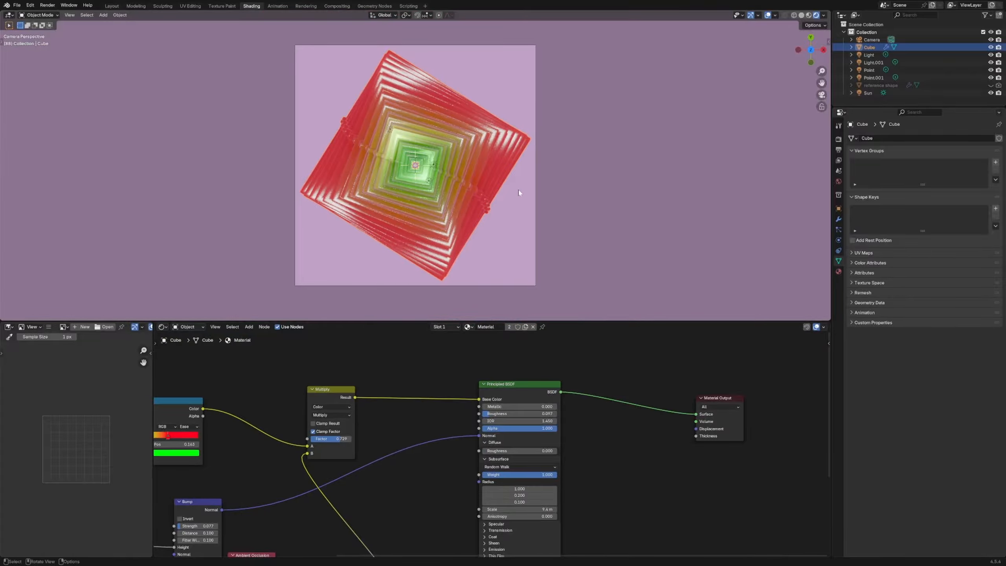
Review the camera's lens and depth of field settings, render the current frame, and close the render window
left_click(871, 39)
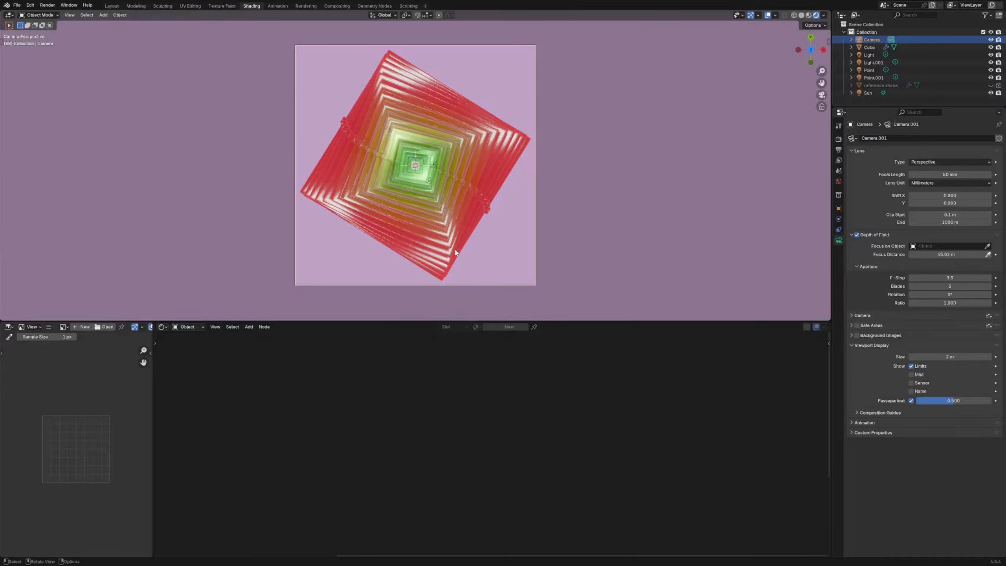
key("F12")
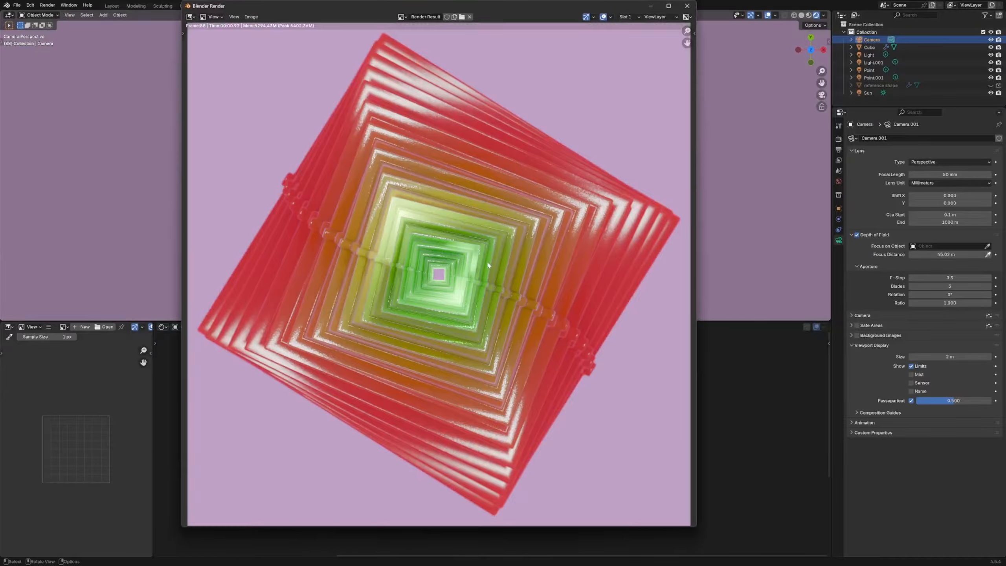
left_click(687, 6)
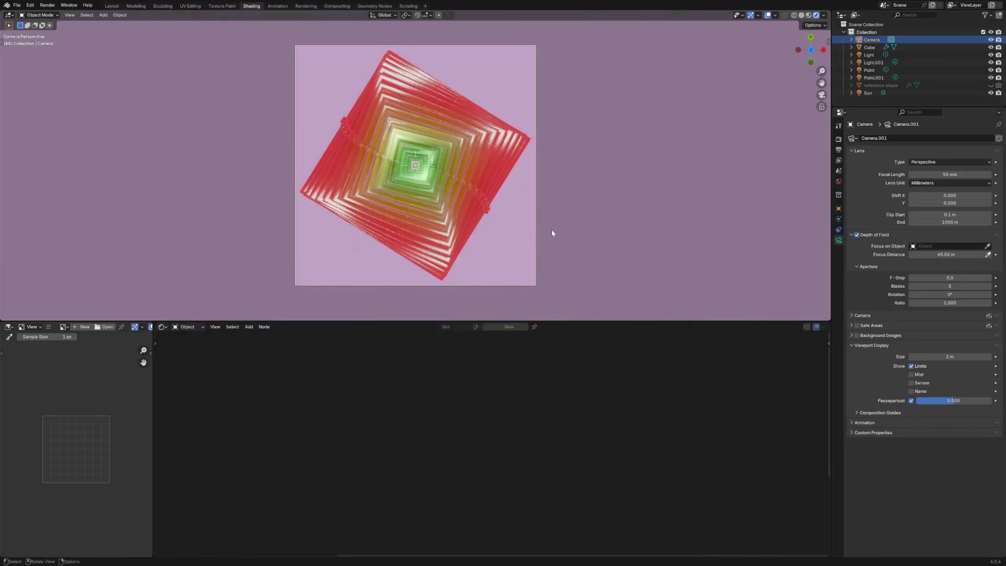
Open the spiral's geometry node tree and examine its simulation zones, Value nodes and bounding box offset math
left_click(389, 129)
left_click(374, 6)
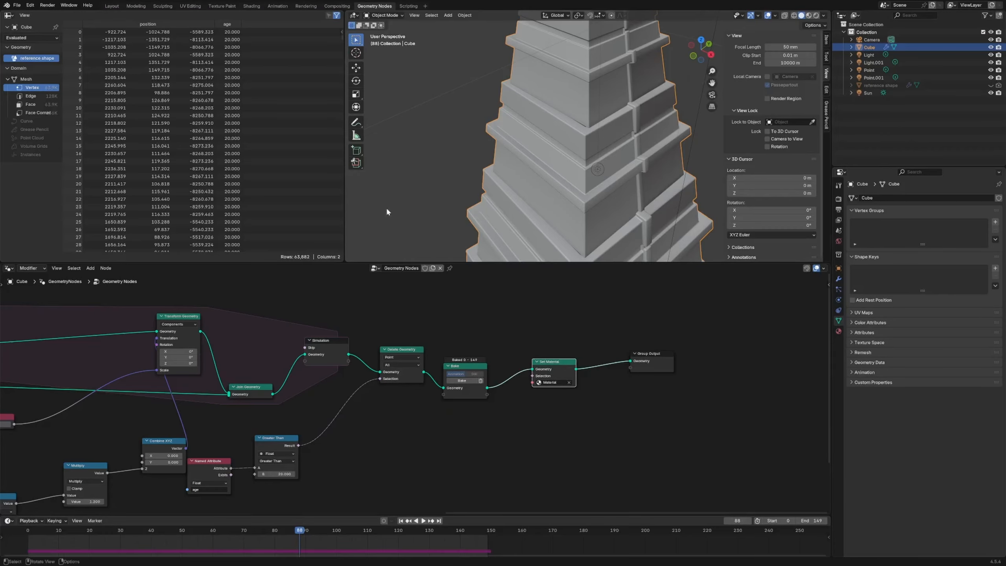
middle_click_drag(340, 432, 575, 395)
middle_click_drag(275, 427, 543, 403)
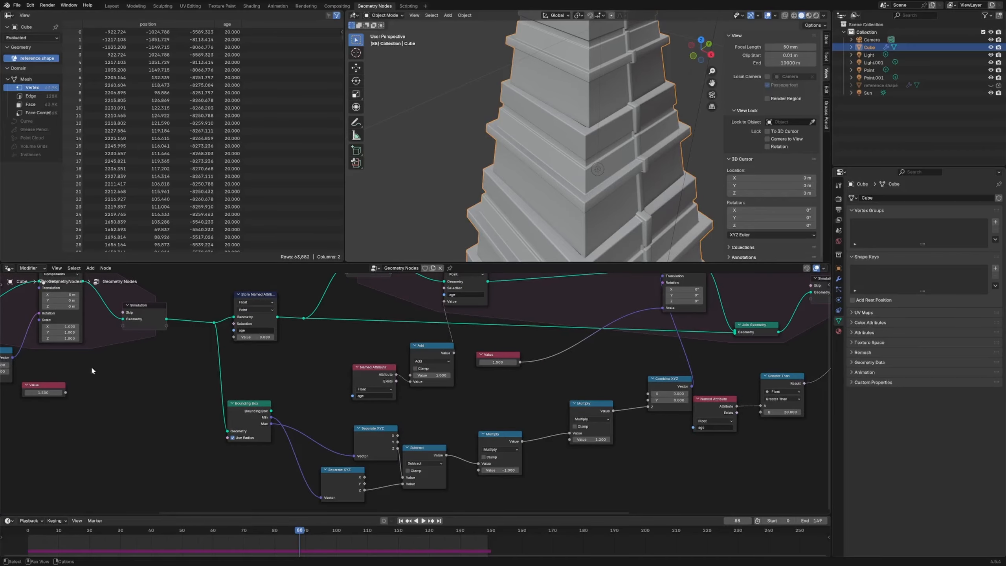
middle_click_drag(186, 357, 356, 355)
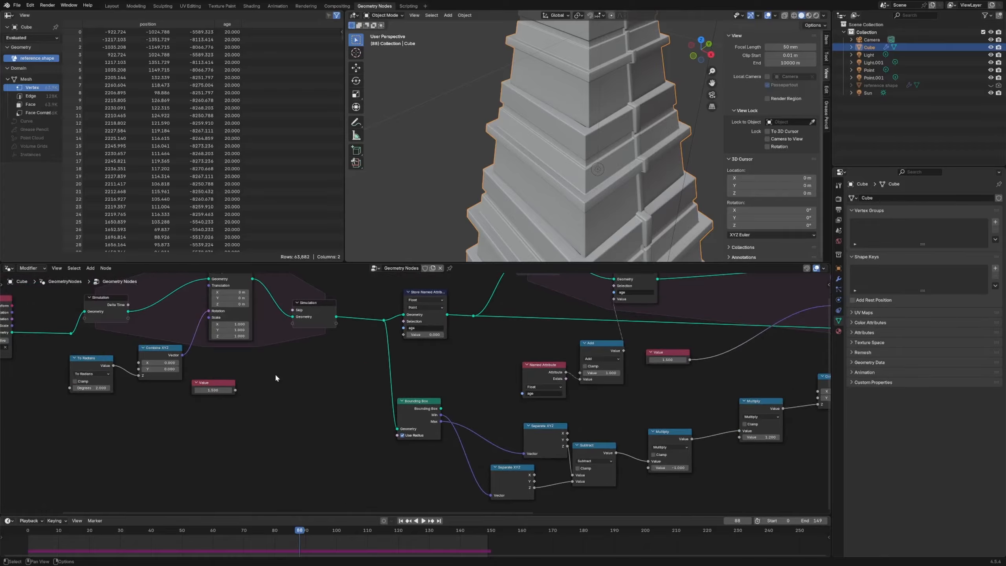
middle_click_drag(682, 389, 388, 405)
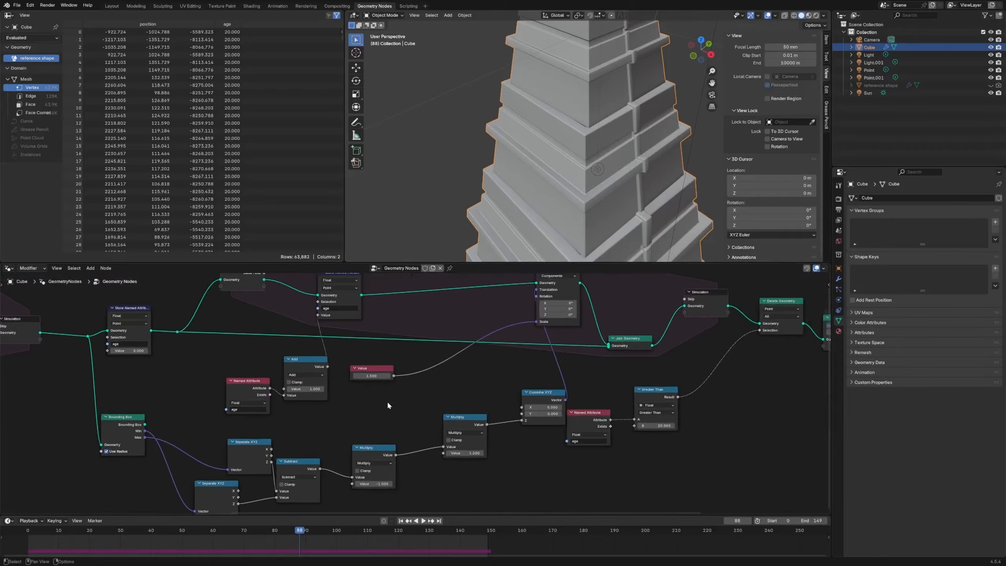